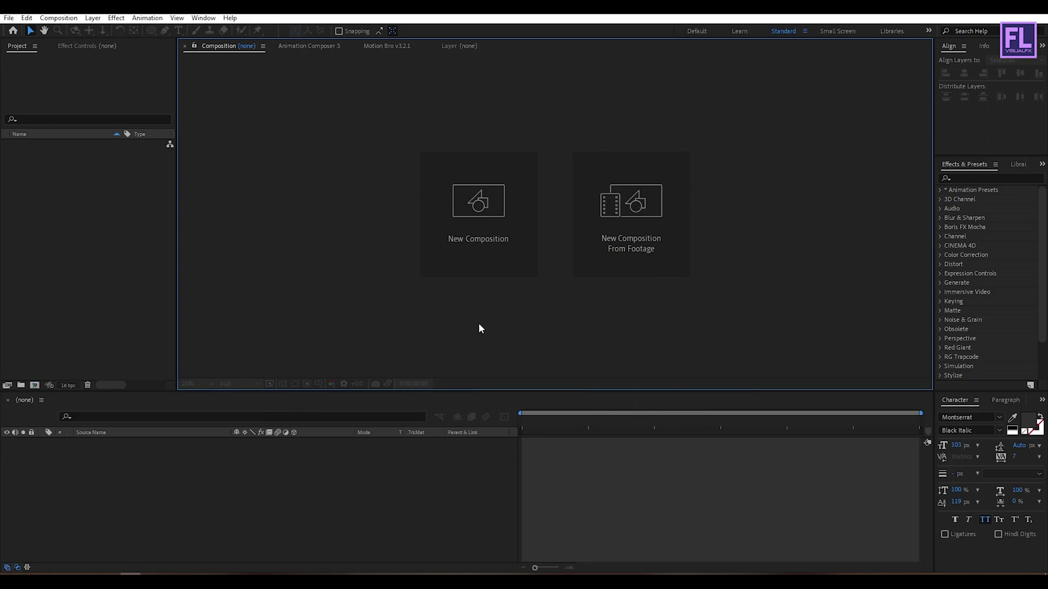
- Create a 1920 x 1080, 24 fps composition named Motion Poster with a duration of 7 seconds
left_click(472, 224)
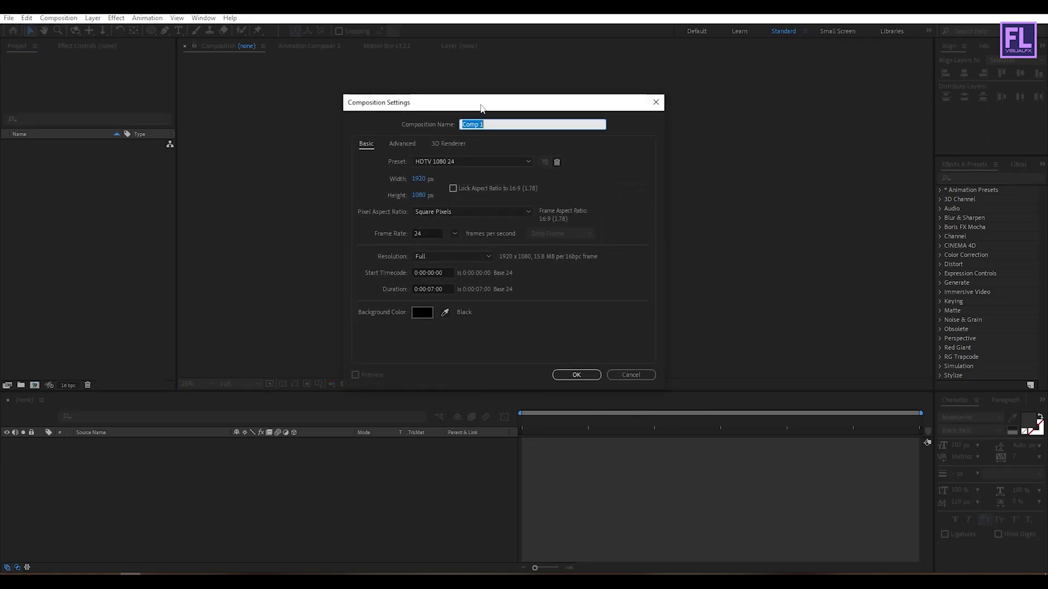
left_click_drag(481, 105, 453, 87)
type("Poster")
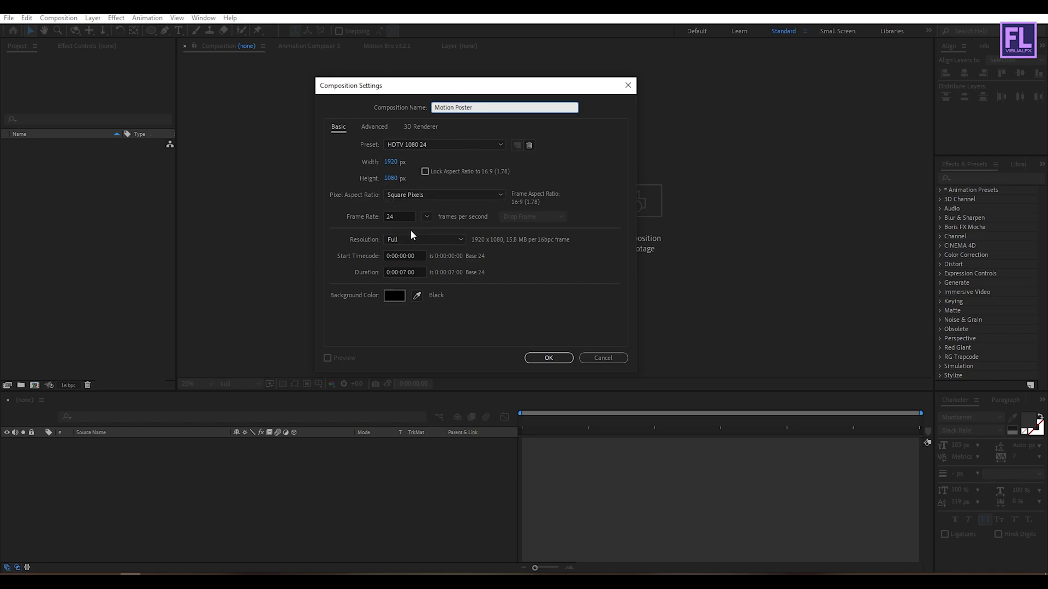
left_click(406, 272)
left_click(537, 318)
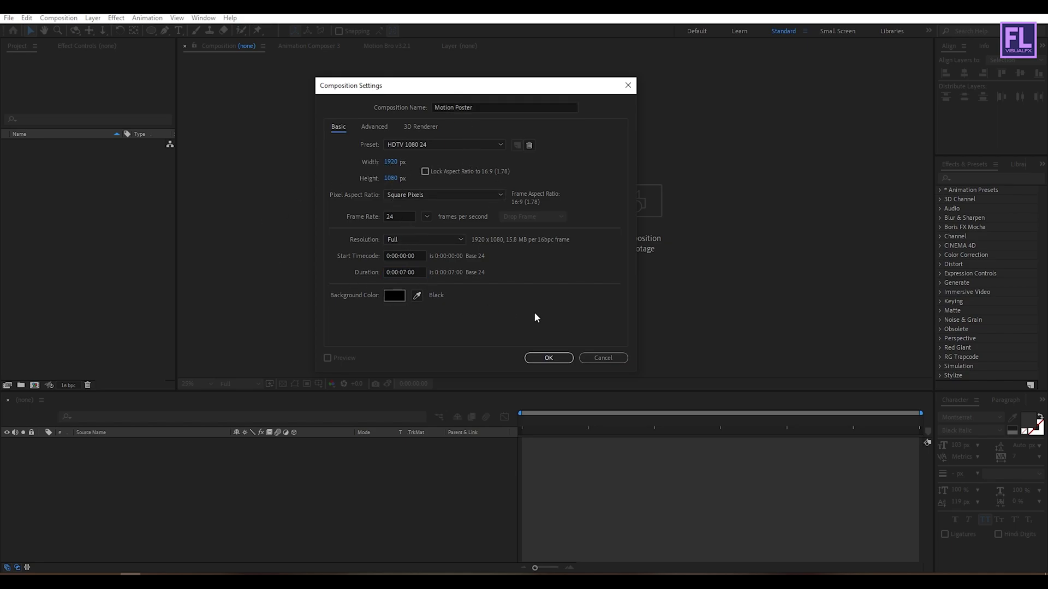
left_click(548, 358)
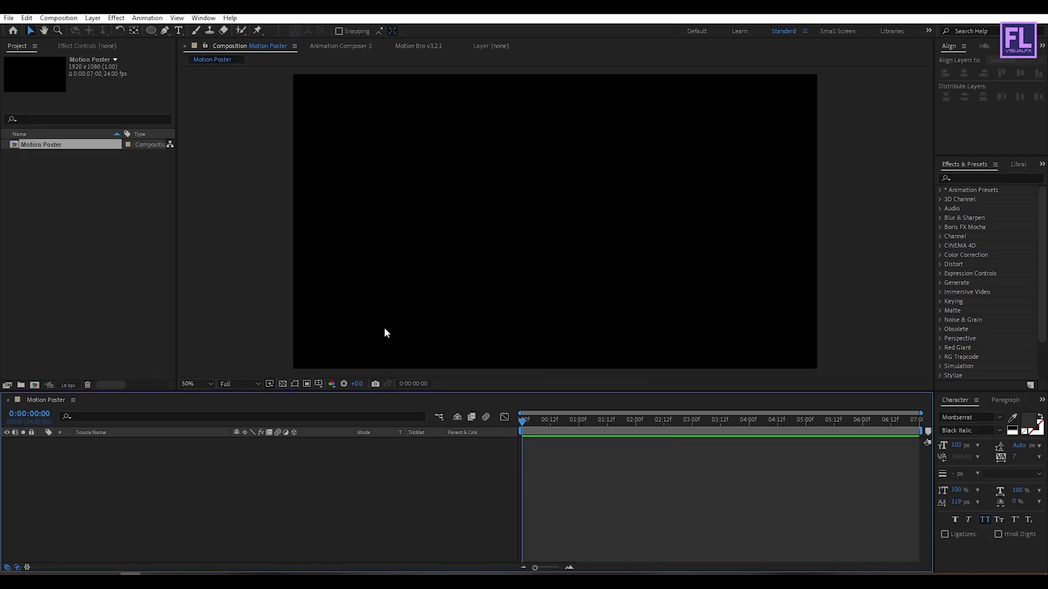
- Add a composition-sized solid background in near-black, hex 0C0C0C
right_click(128, 484)
mouse_move(153, 363)
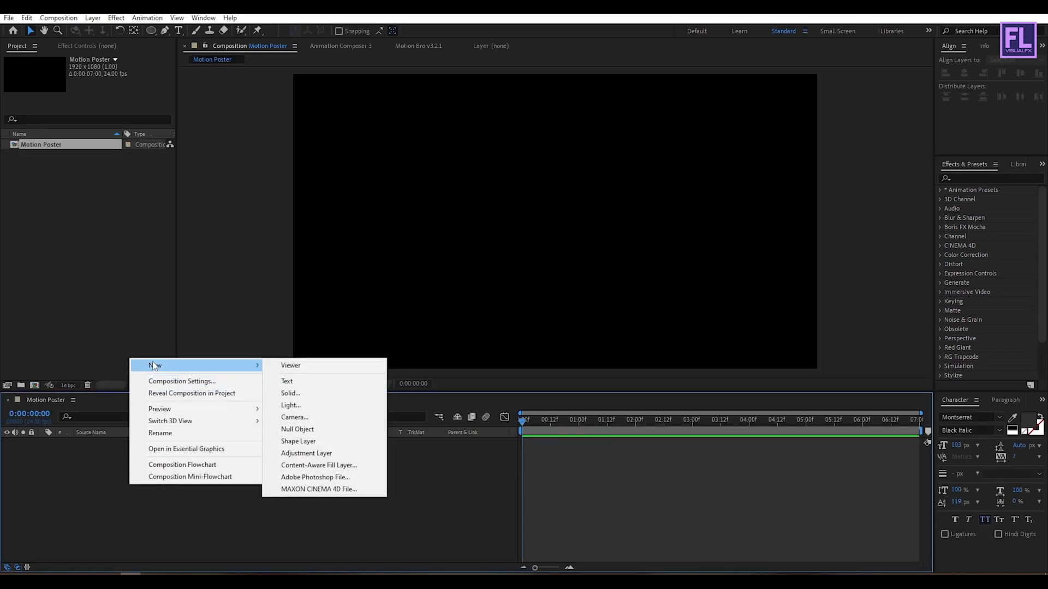
left_click(298, 392)
left_click(162, 385)
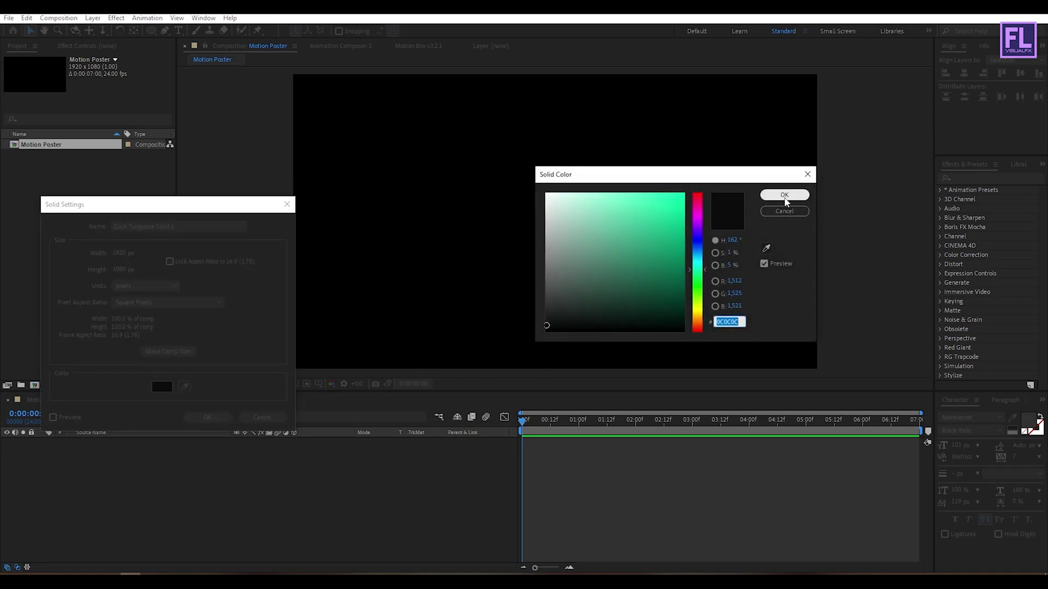
left_click(784, 195)
left_click(217, 417)
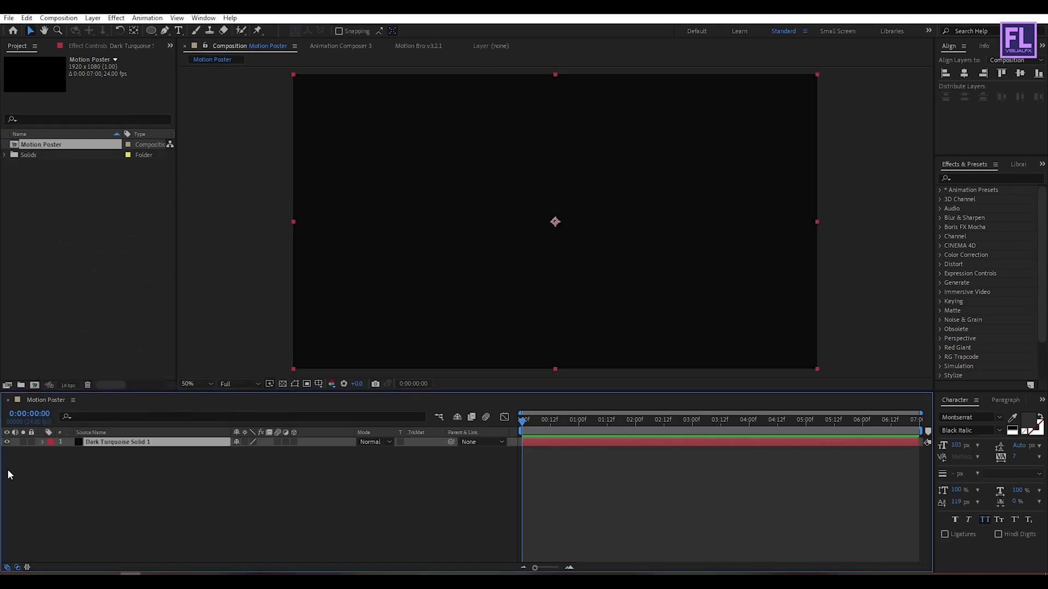
left_click(67, 479)
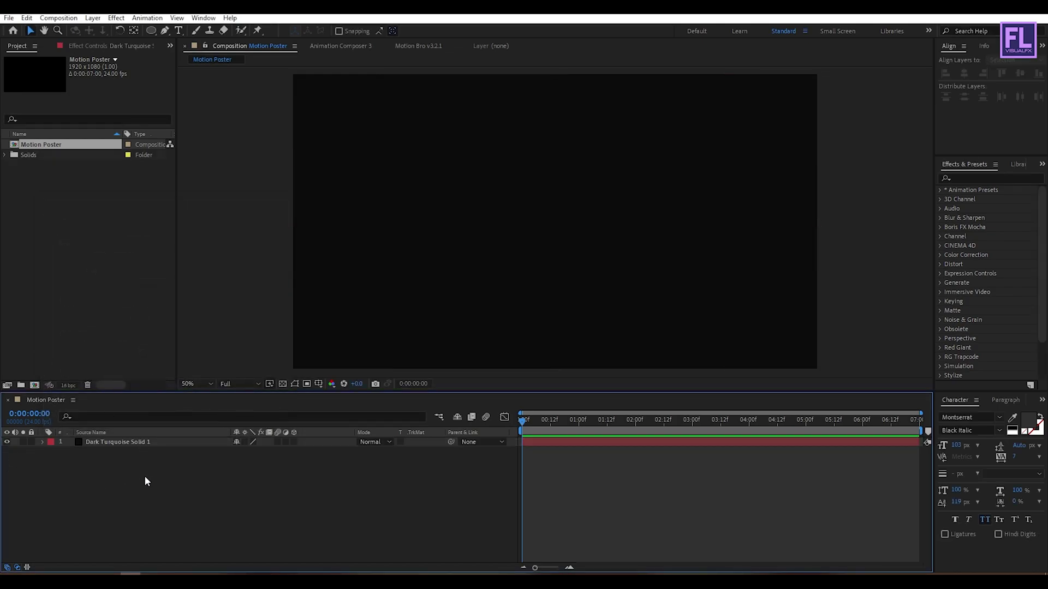
- Add a text layer reading NIKE above the background solid
right_click(91, 493)
mouse_move(164, 375)
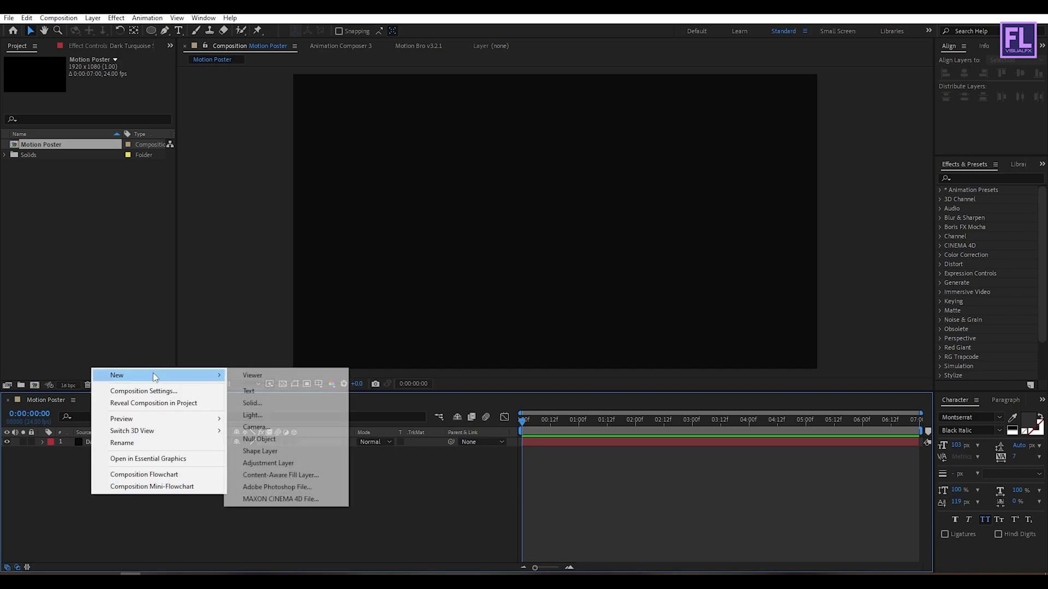
left_click(274, 394)
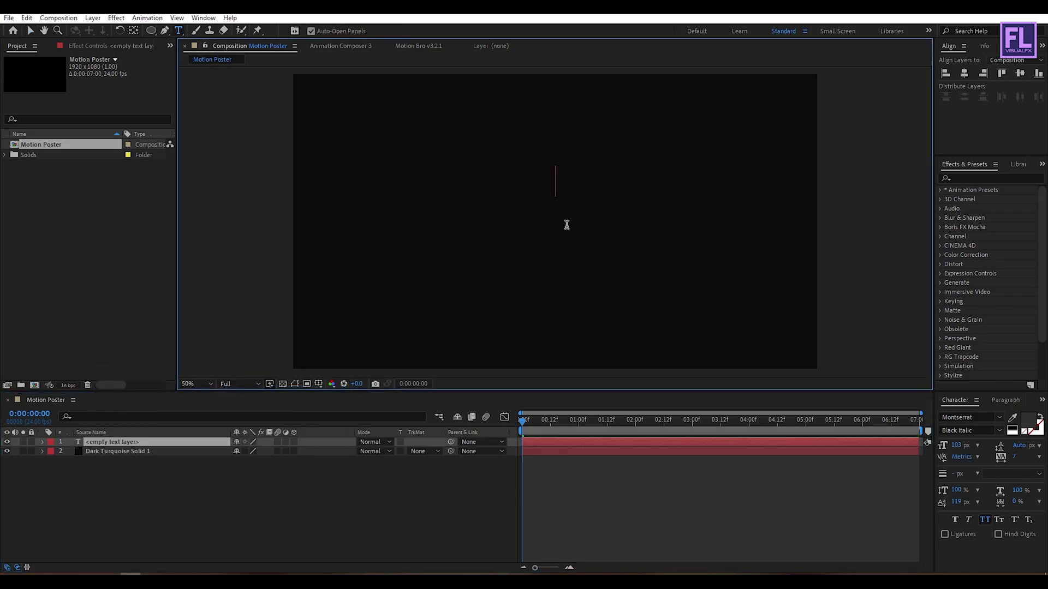
type("NIKE")
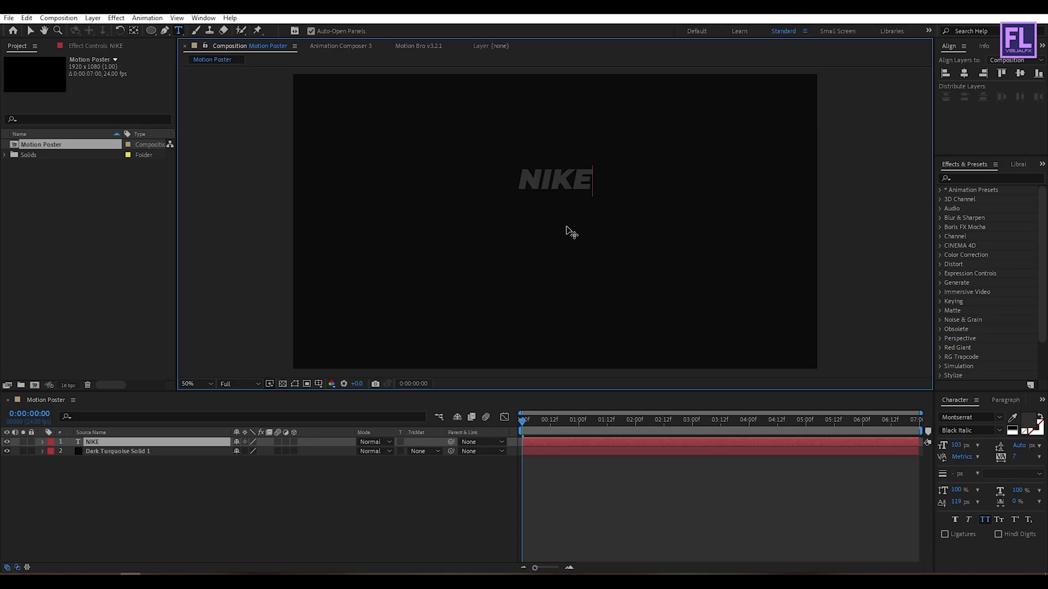
key("KP_Enter")
key("v")
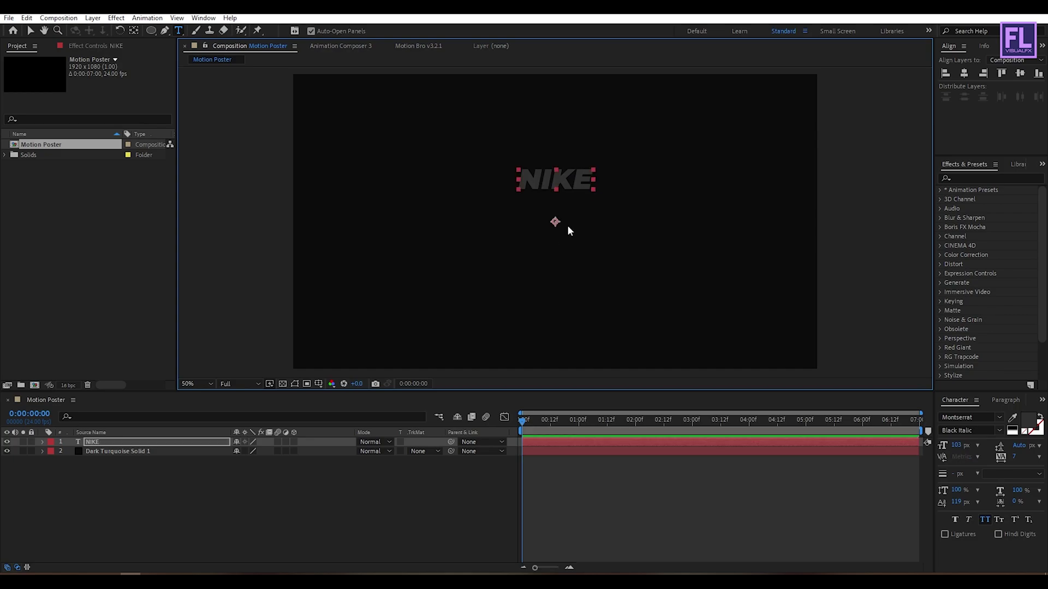
- Center the anchor point within the NIKE text and scale the text up to slightly wider than the composition
left_click_drag(595, 170, 696, 113)
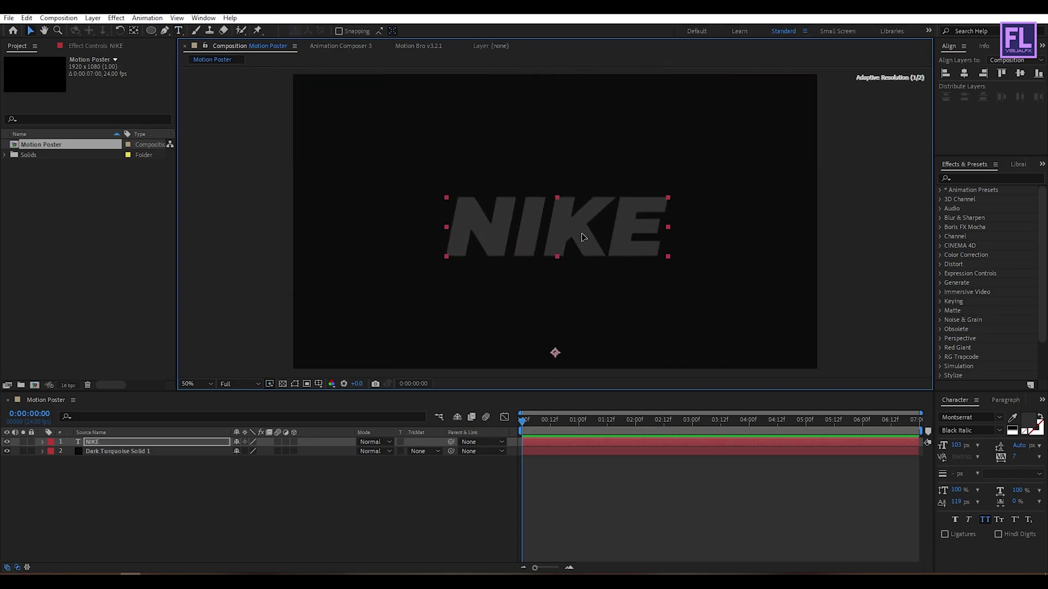
key("y")
key("ctrl+alt+Home")
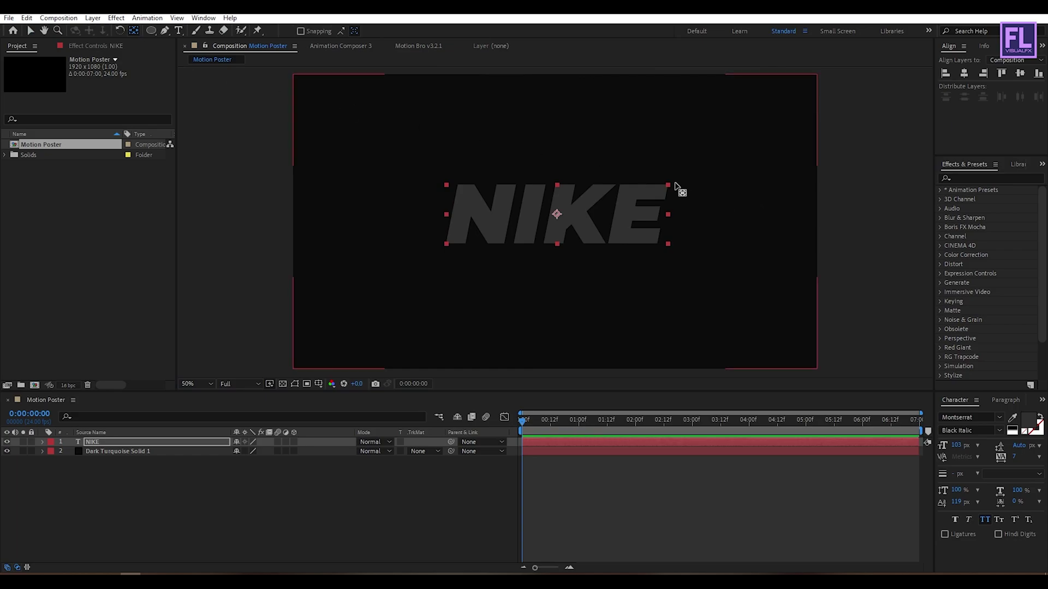
key("v")
left_click_drag(668, 186, 832, 74)
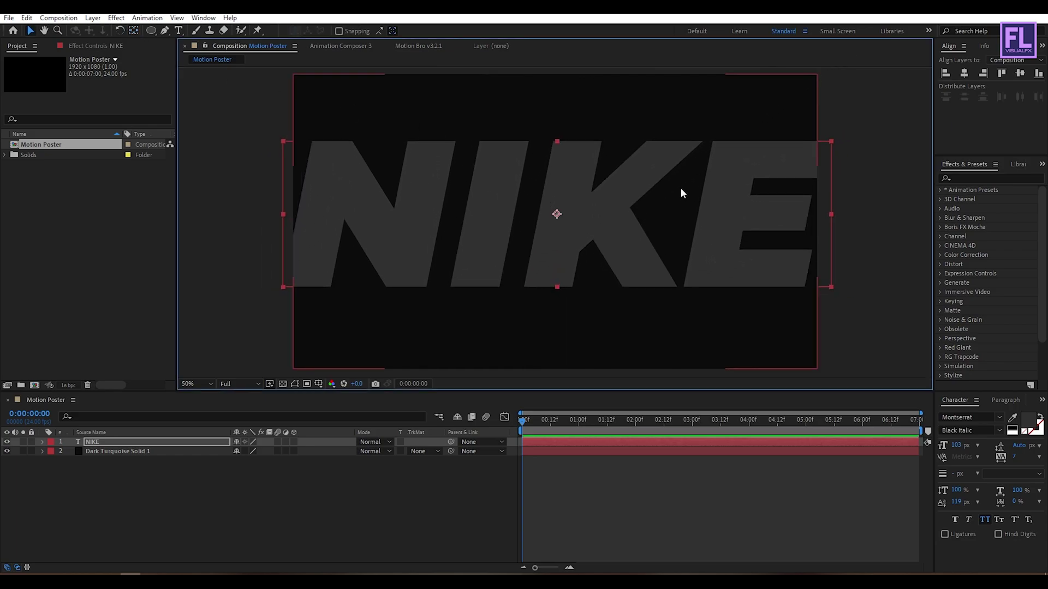
- Set the fill color of the NIKE text to white
left_click(1013, 418)
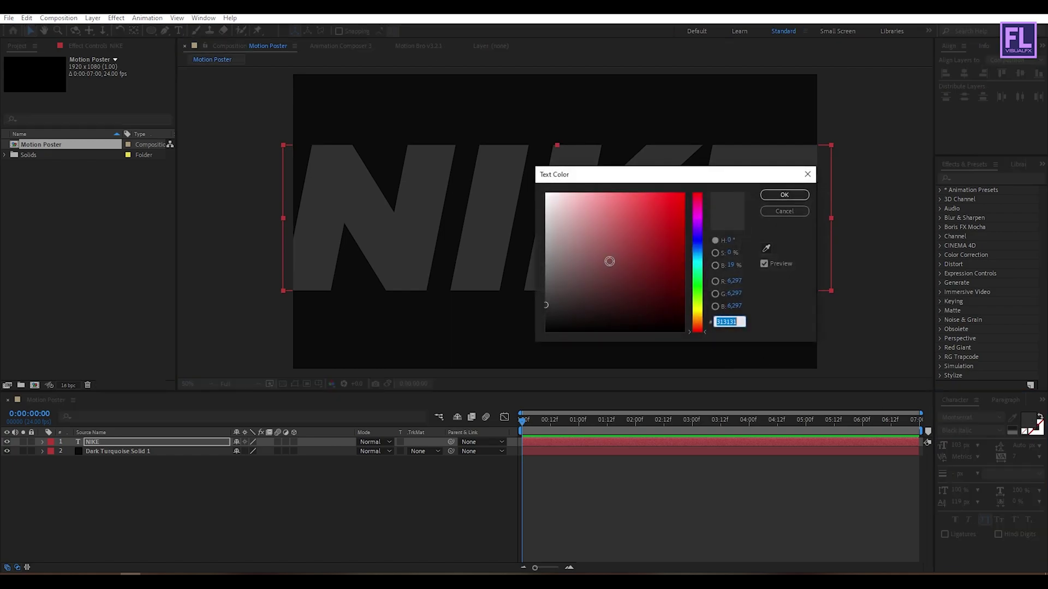
left_click(549, 195)
left_click(800, 196)
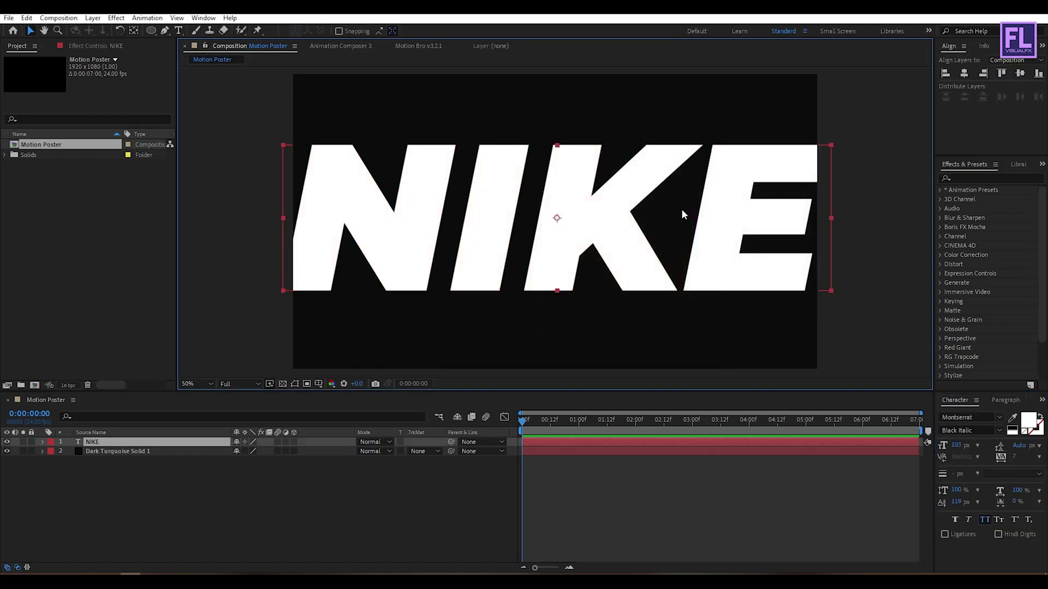
- Find the Transform distort effect and apply it to the NIKE text layer
left_click(983, 177)
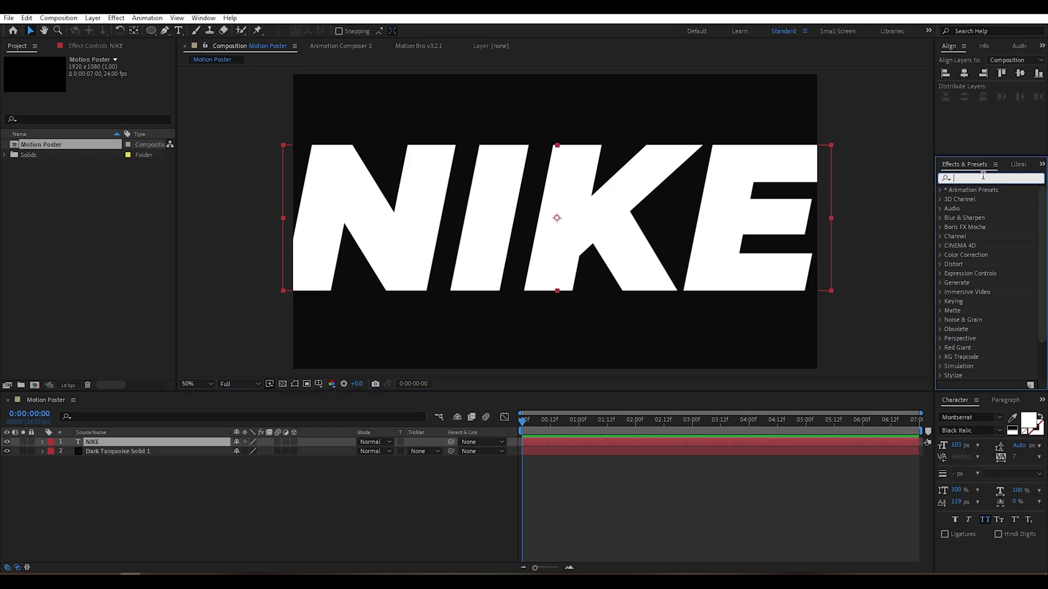
type("tras")
key("BackSpace")
type("n")
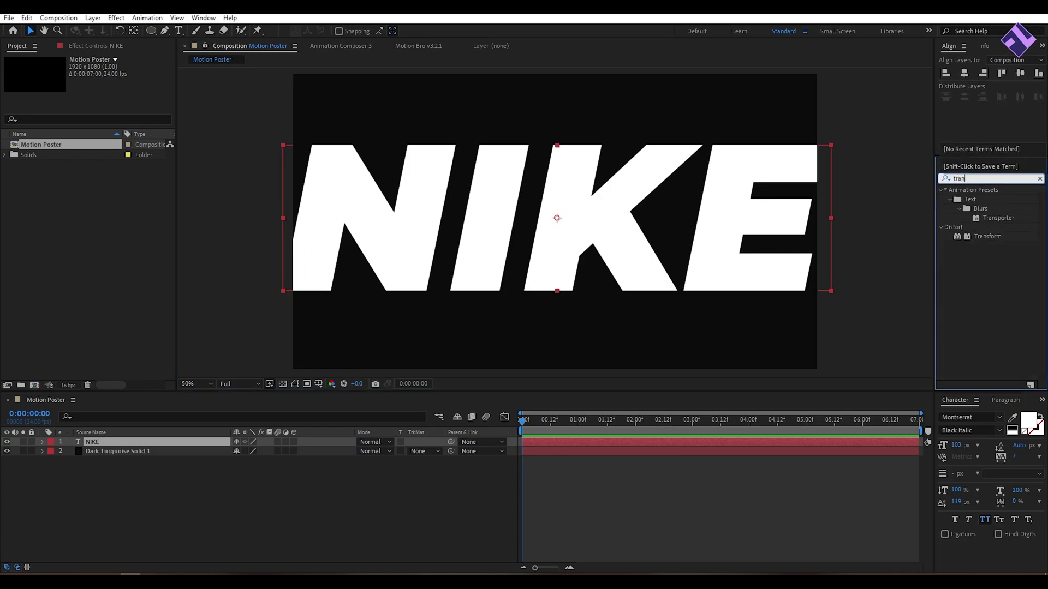
left_click(993, 237)
left_click_drag(994, 238, 581, 225)
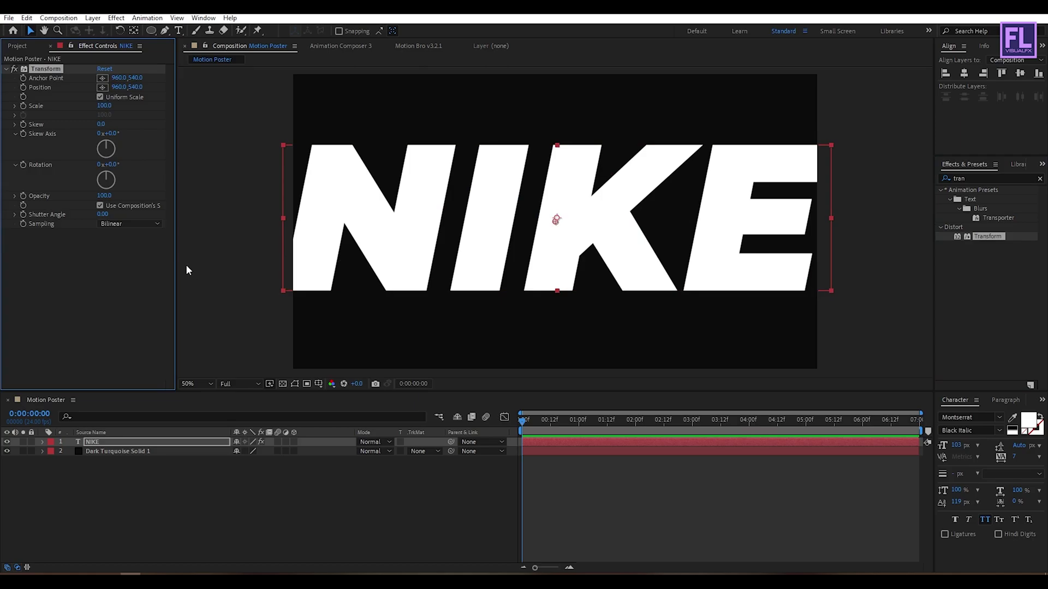
- Set the Transform effect's Skew to -12 and enlarge the NIKE text further past both sides of the frame
left_click_drag(97, 124, 97, 127)
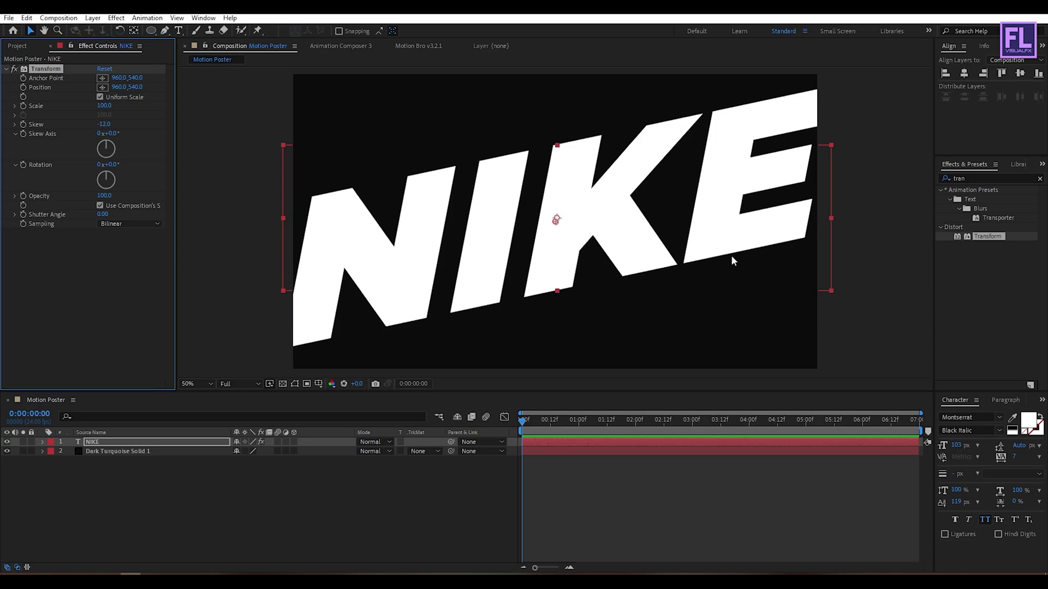
left_click_drag(831, 291, 872, 318)
left_click(872, 319)
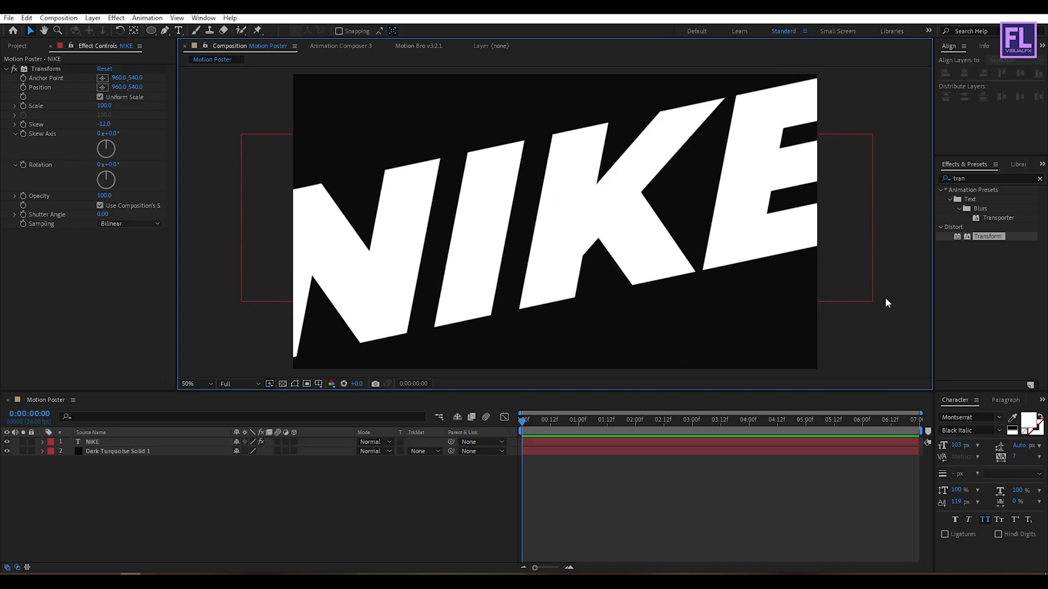
- Keyframe the NIKE layer's Transform effect Anchor Point from 3150, 540 at the start to 960, 540 at about 1:13
left_click(530, 426)
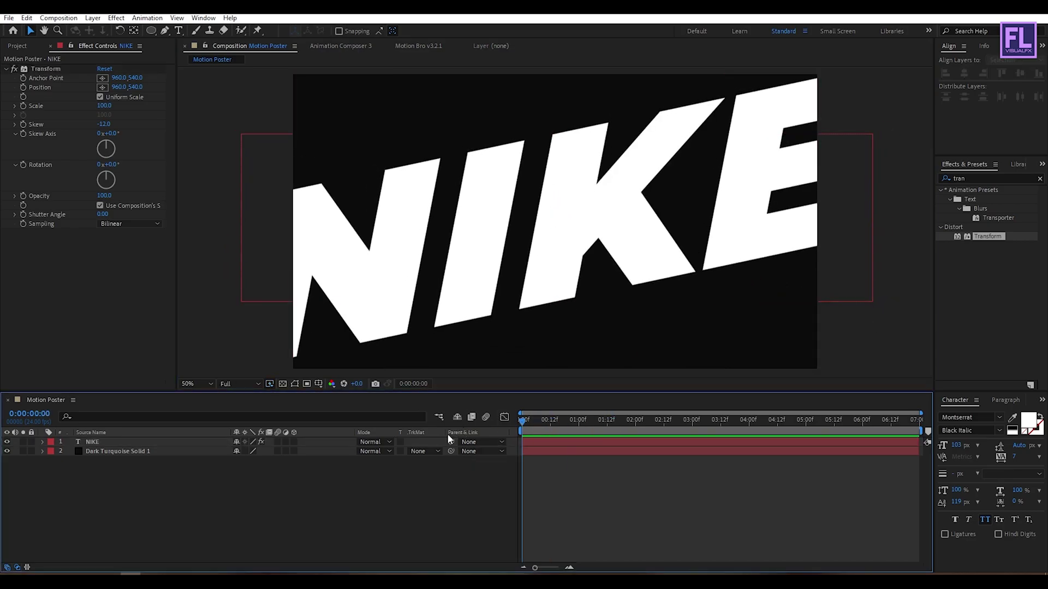
left_click(115, 443)
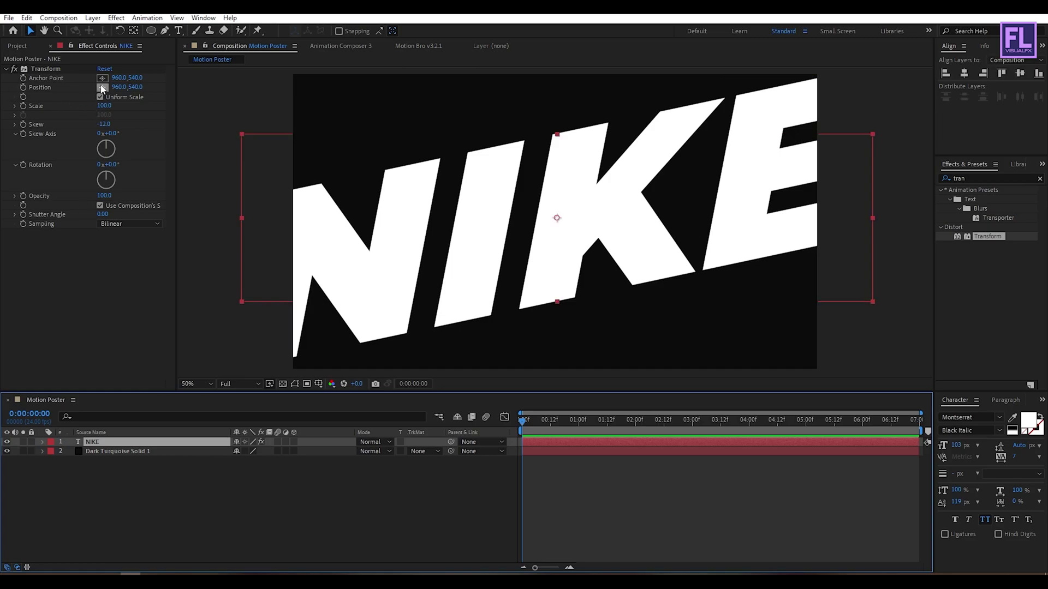
left_click(23, 78)
key("u")
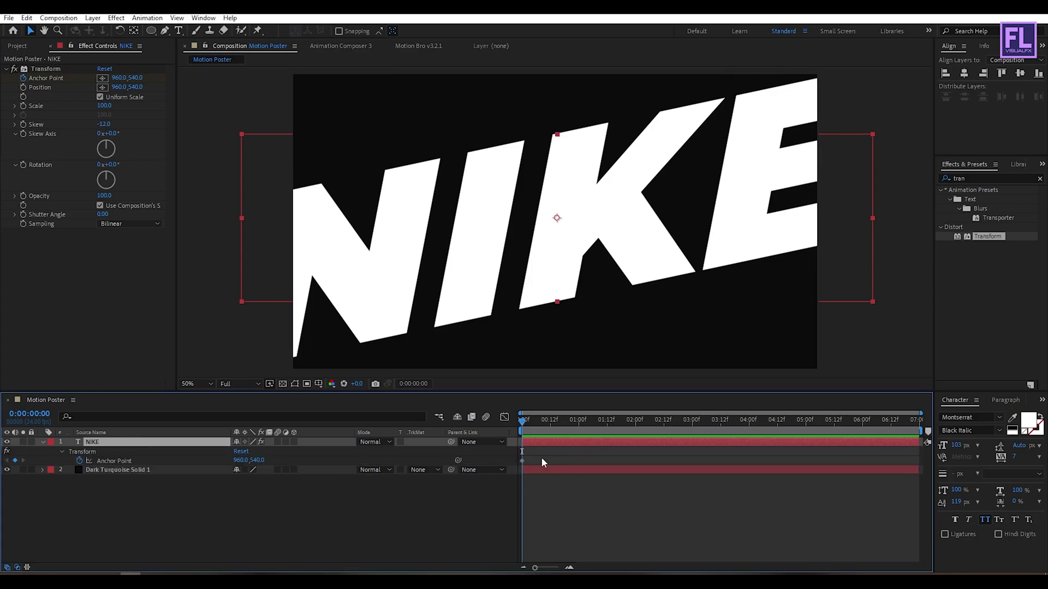
left_click(523, 461)
left_click_drag(524, 461, 537, 464)
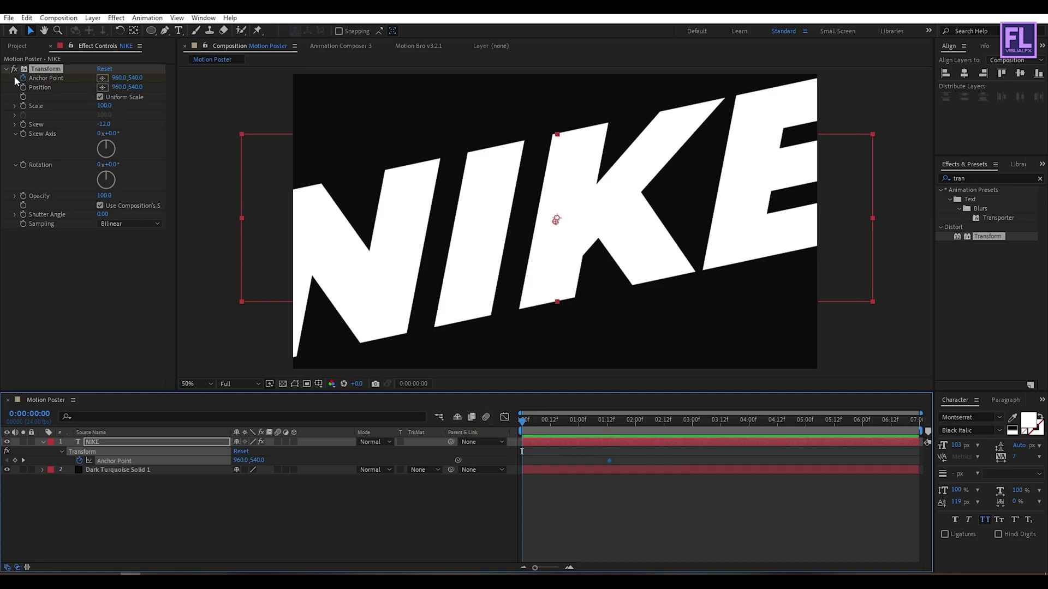
left_click_drag(114, 77, 218, 68)
- Ease both Anchor Point keyframes with a speed curve peaking sharply at about 14 frames, and preview the slide-in
left_click_drag(635, 457, 498, 471)
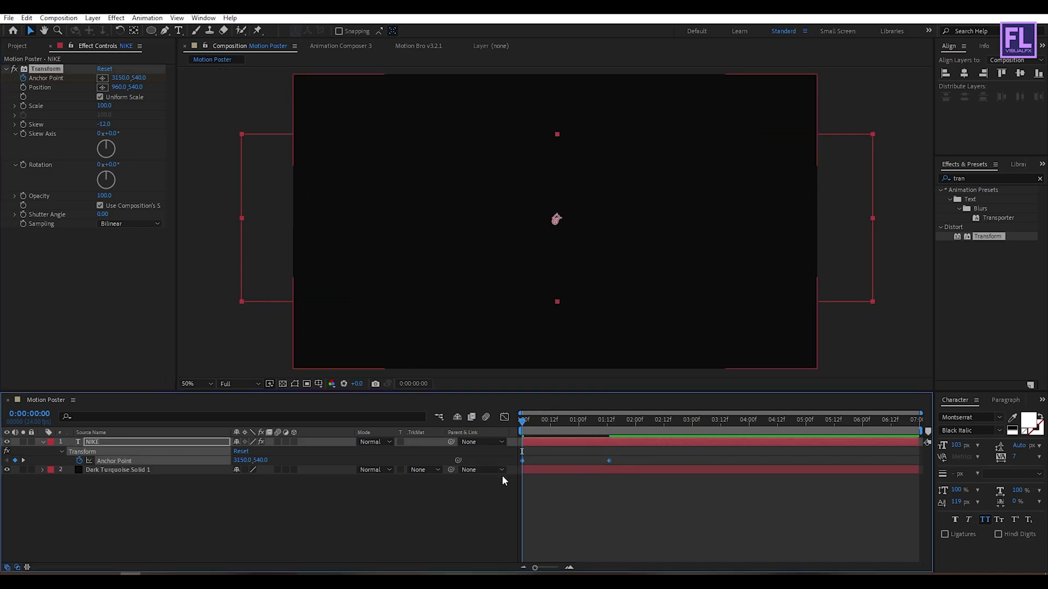
left_click(505, 416)
left_click_drag(595, 539, 555, 539)
key("space")
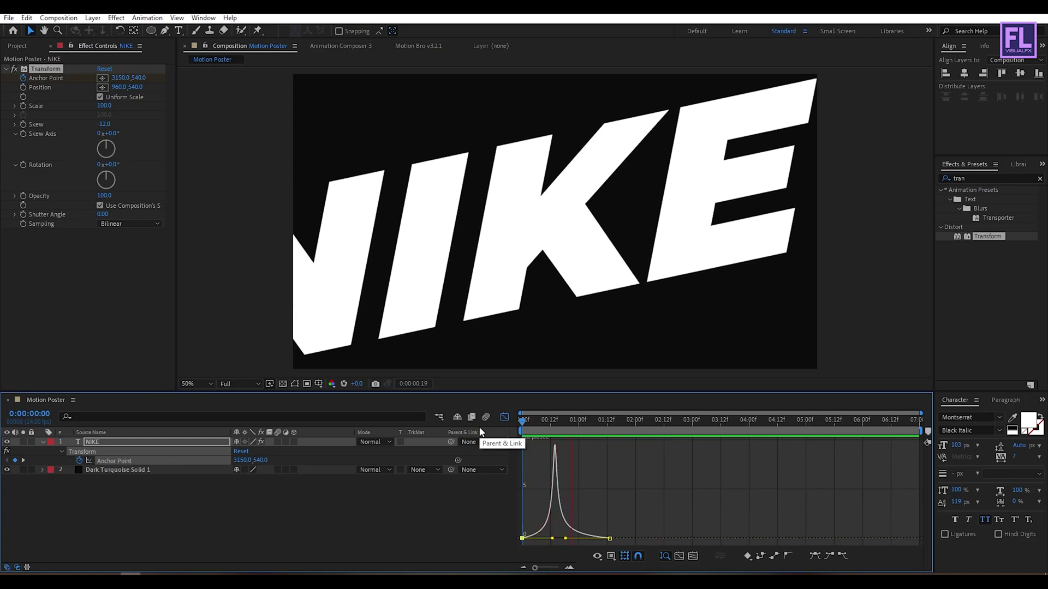
key("space")
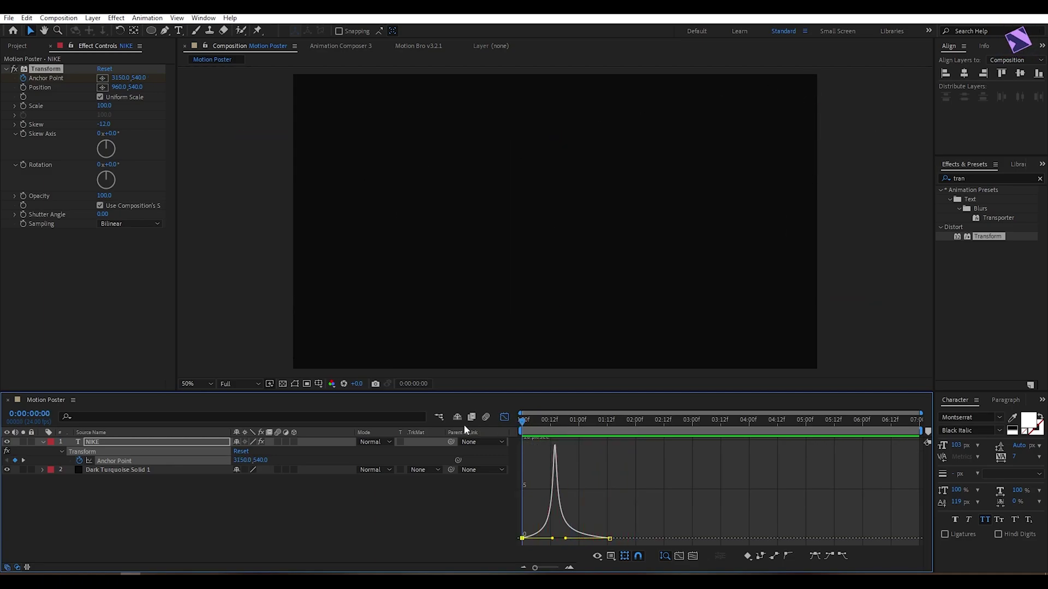
key("space")
key("space")
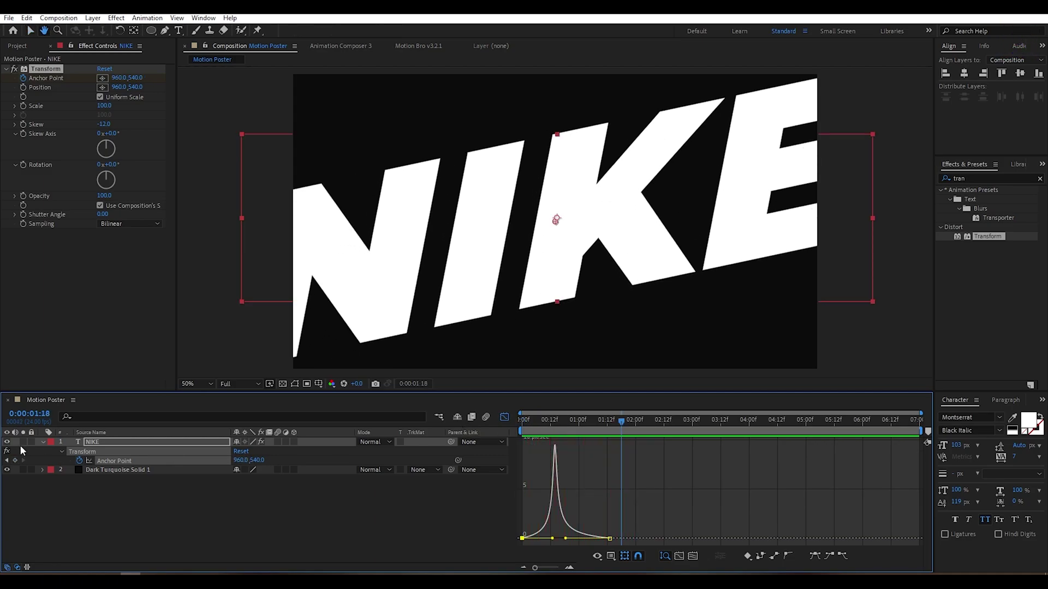
- Duplicate the NIKE layer twice and place one copy below and the other above the original as slanted parallel rows
left_click(43, 442)
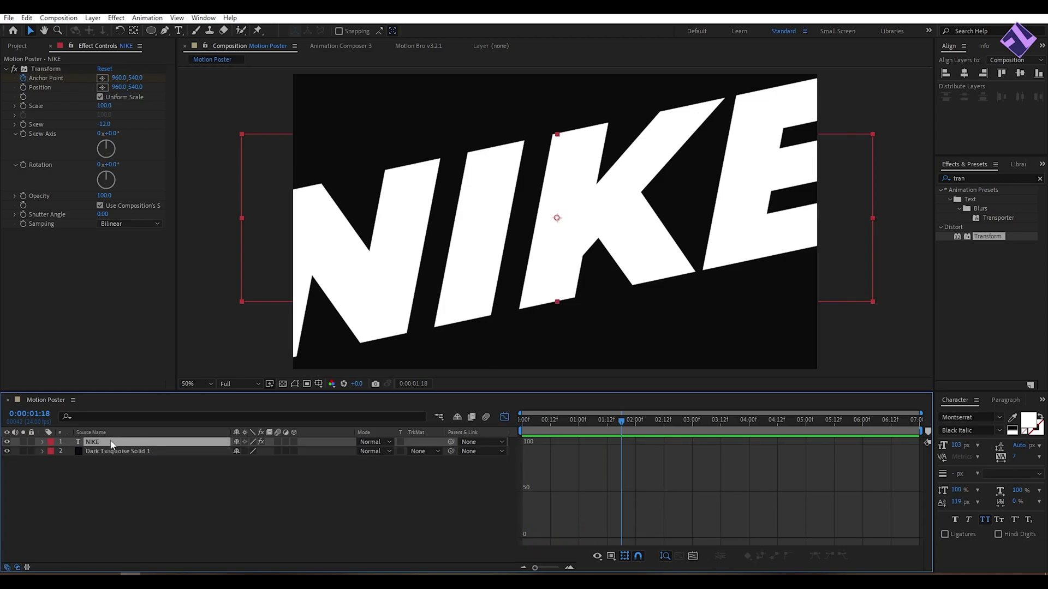
key("ctrl+d")
key("ctrl+d")
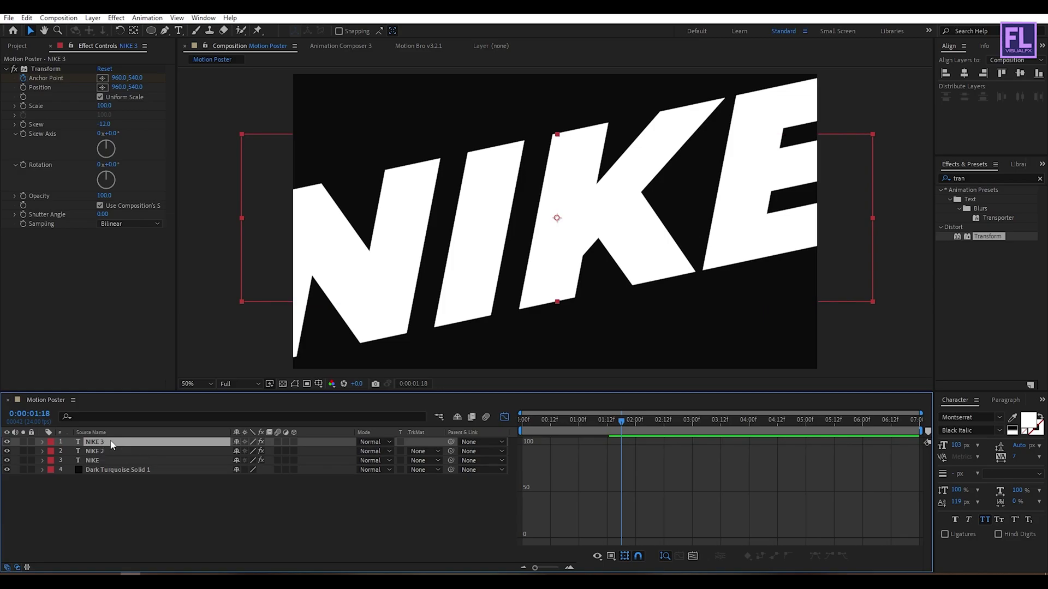
key("comma")
left_click_drag(610, 230, 612, 321)
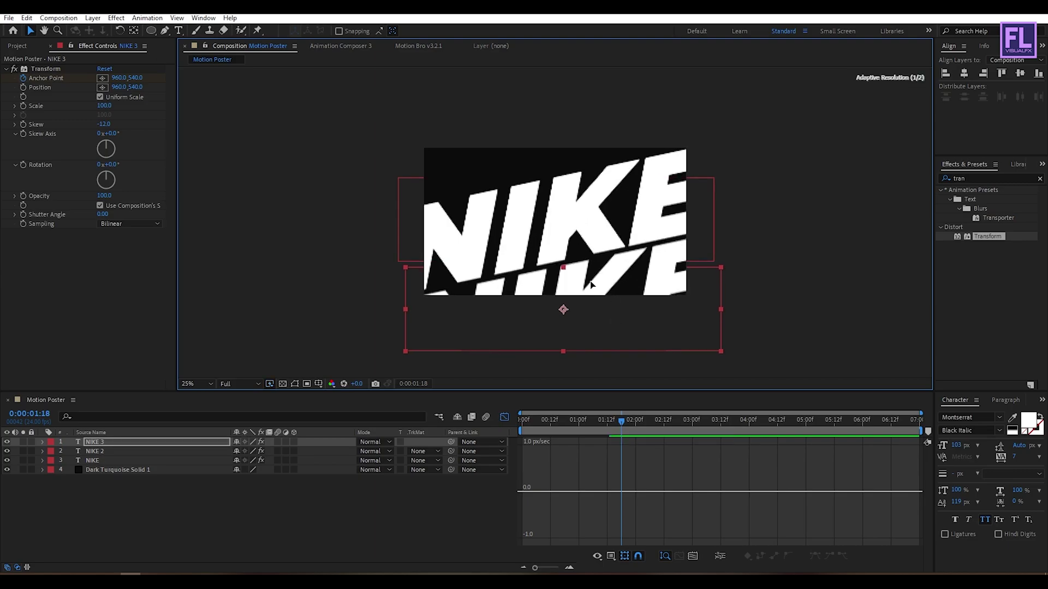
left_click(570, 210)
left_click_drag(570, 210, 533, 129)
- Return to the layer bar view and preview the three NIKE rows' animation from the start
left_click(500, 421)
left_click(504, 418)
key("Home")
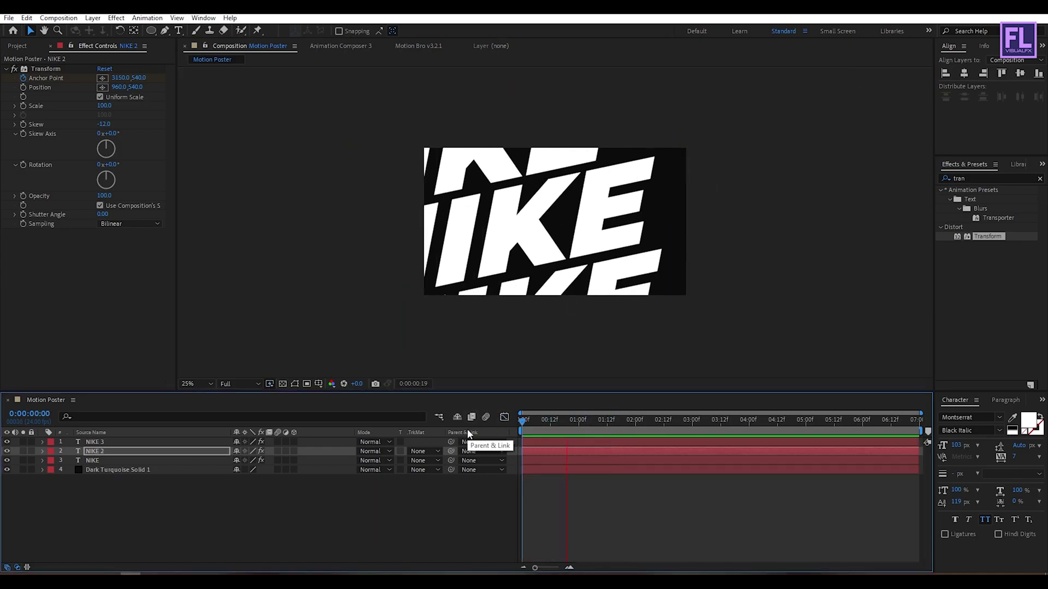
key("space")
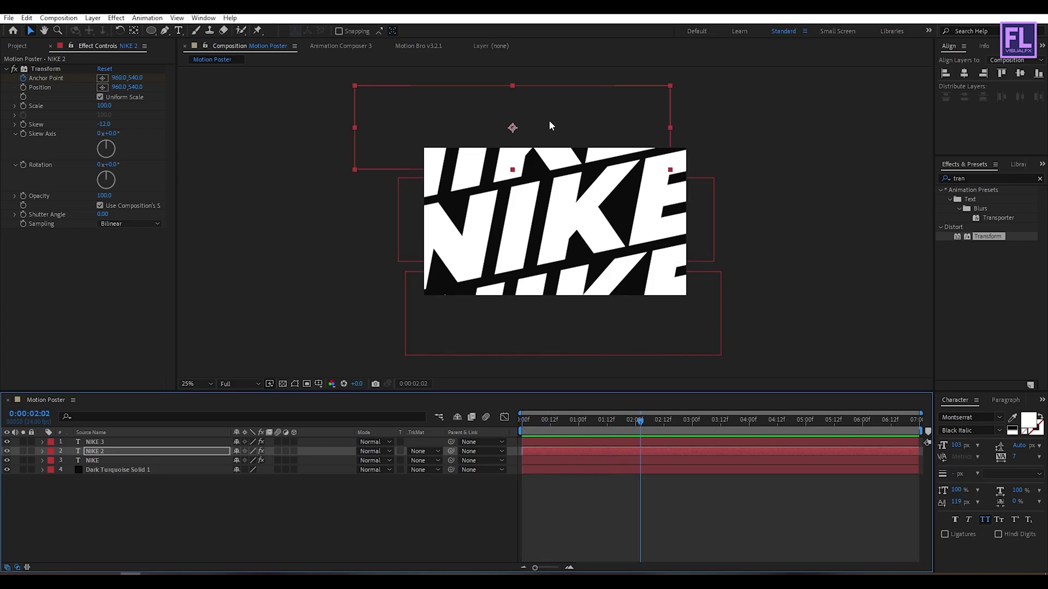
- Nudge the upper NIKE row slightly right and stagger the layer starts: NIKE at about 1 frame, NIKE 3 at 4, NIKE 2 at 7
left_click_drag(574, 123, 580, 125)
left_click(849, 173)
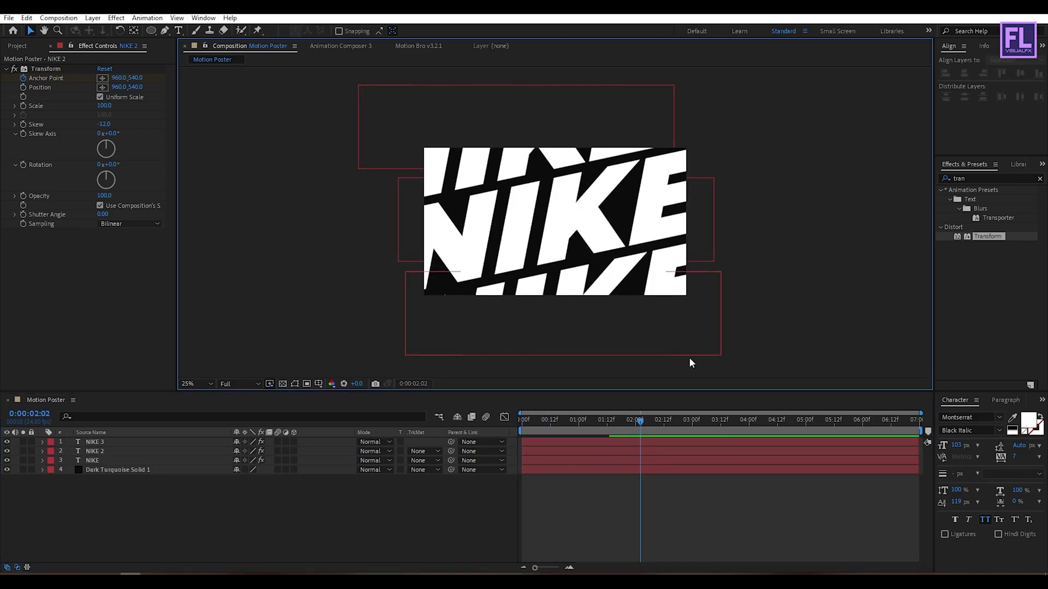
left_click(109, 452)
left_click(136, 460)
left_click(129, 442)
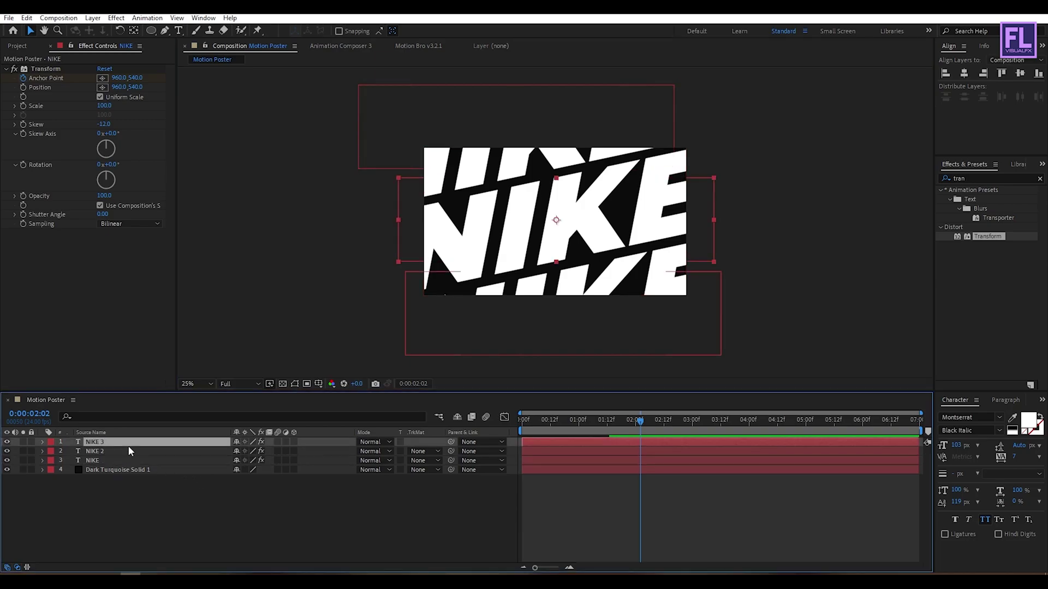
left_click_drag(536, 570, 543, 570)
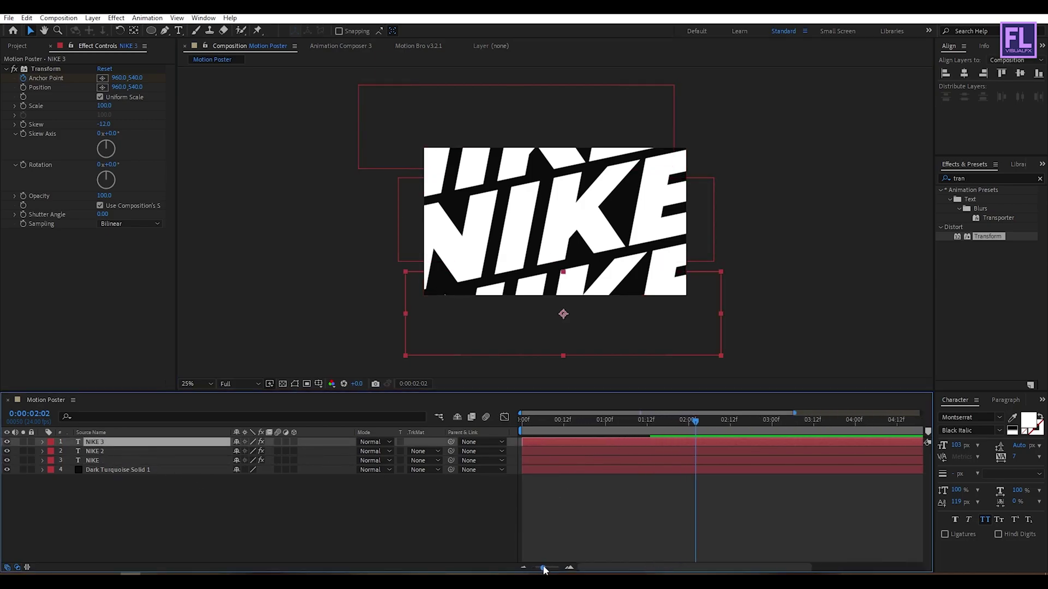
mouse_move(549, 444)
left_mouse_down()
mouse_move(563, 440)
mouse_move(574, 457)
mouse_move(552, 460)
left_mouse_up()
- Preview the staggered slide-in of the three NIKE rows from the start
key("Home")
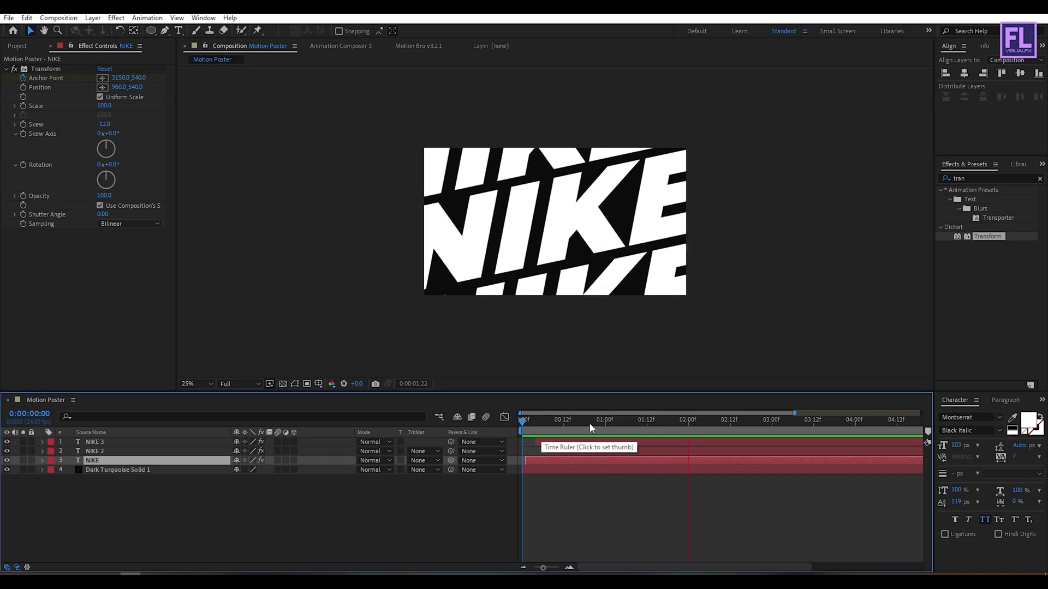
key("space")
key("space")
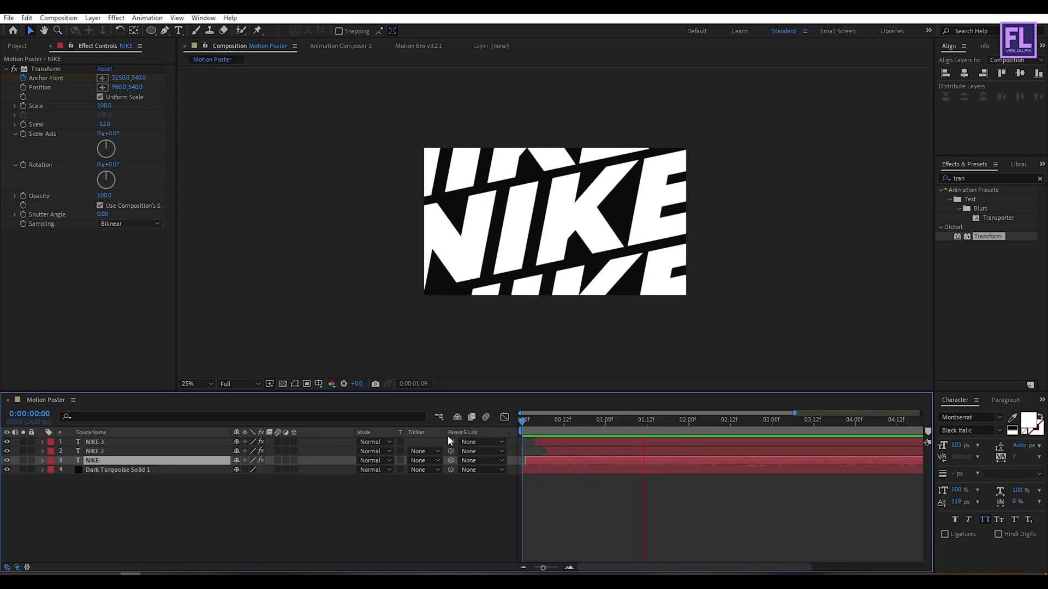
key("space")
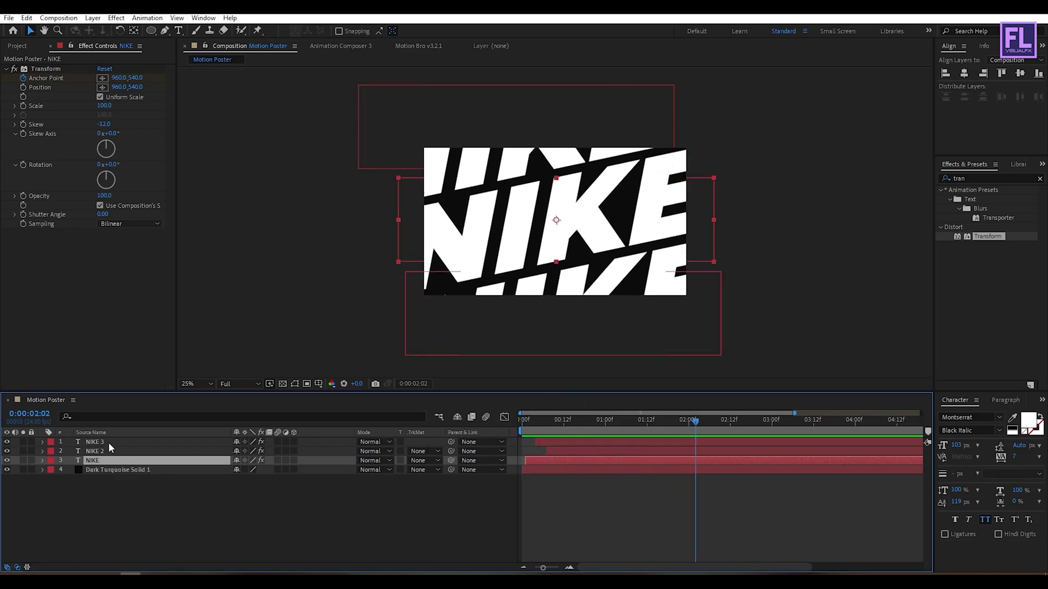
- Pre-compose the three NIKE layers into a composition named Text, moving all attributes and matching its duration to the layers' time span
left_click(109, 443, "shift")
right_click(109, 443)
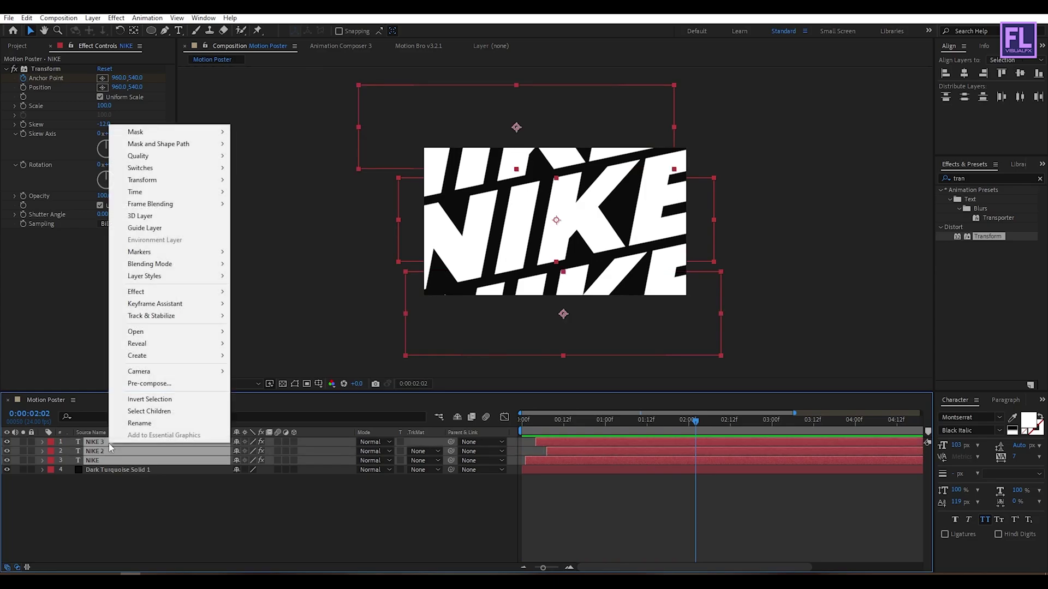
left_click(179, 385)
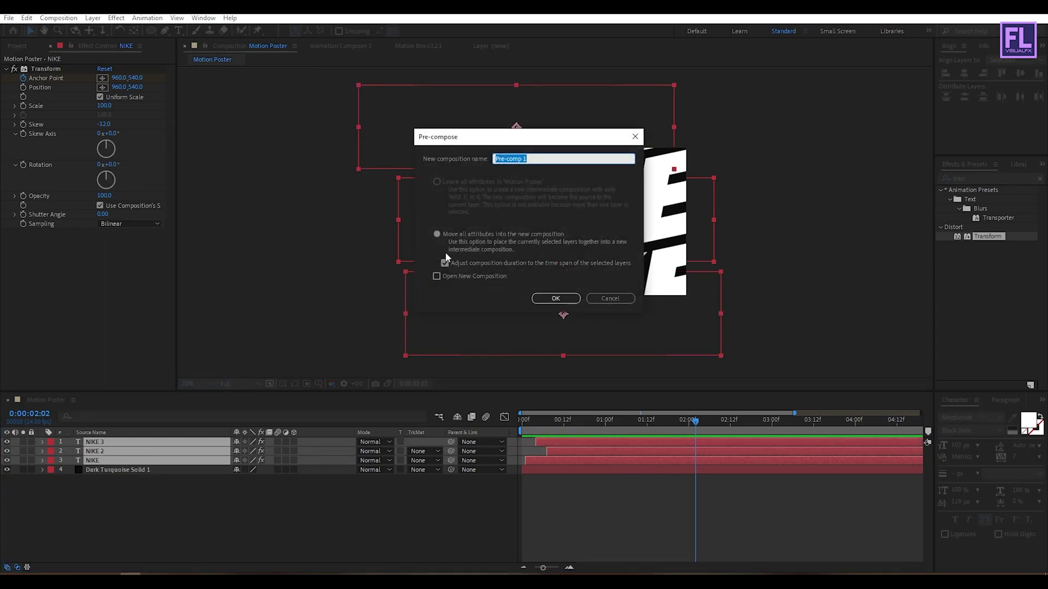
left_click_drag(514, 137, 472, 221)
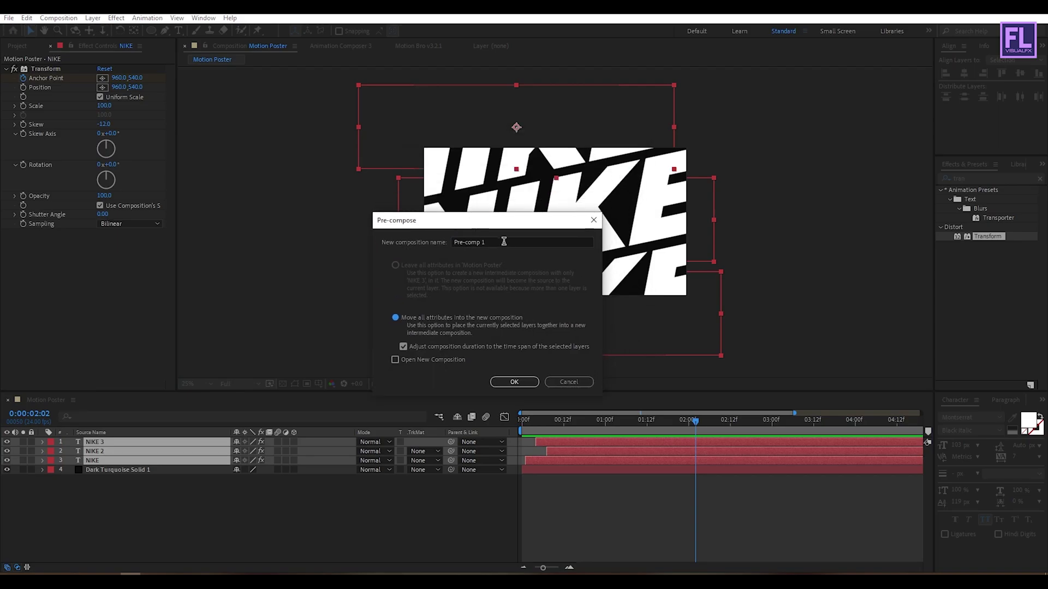
type("Text")
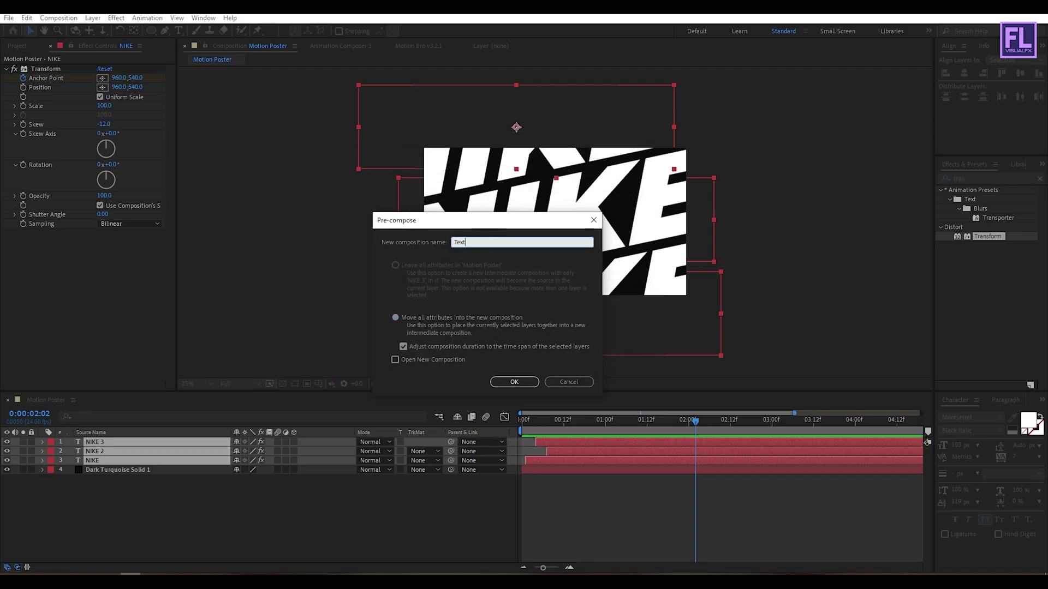
left_click(523, 385)
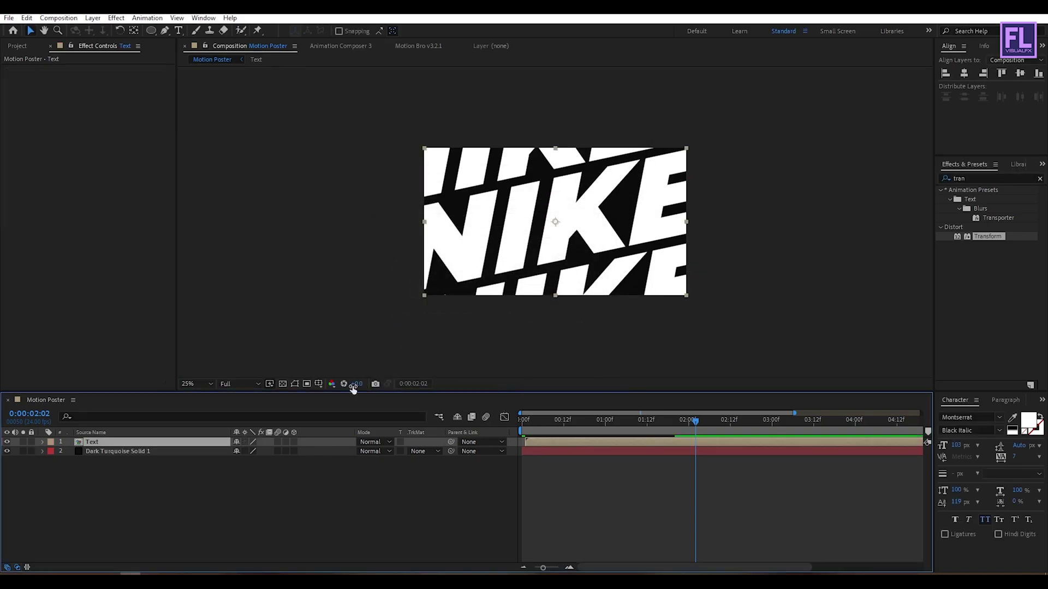
- Apply the Fill effect to the Text layer and sample the near-black background as its color
left_click(976, 179)
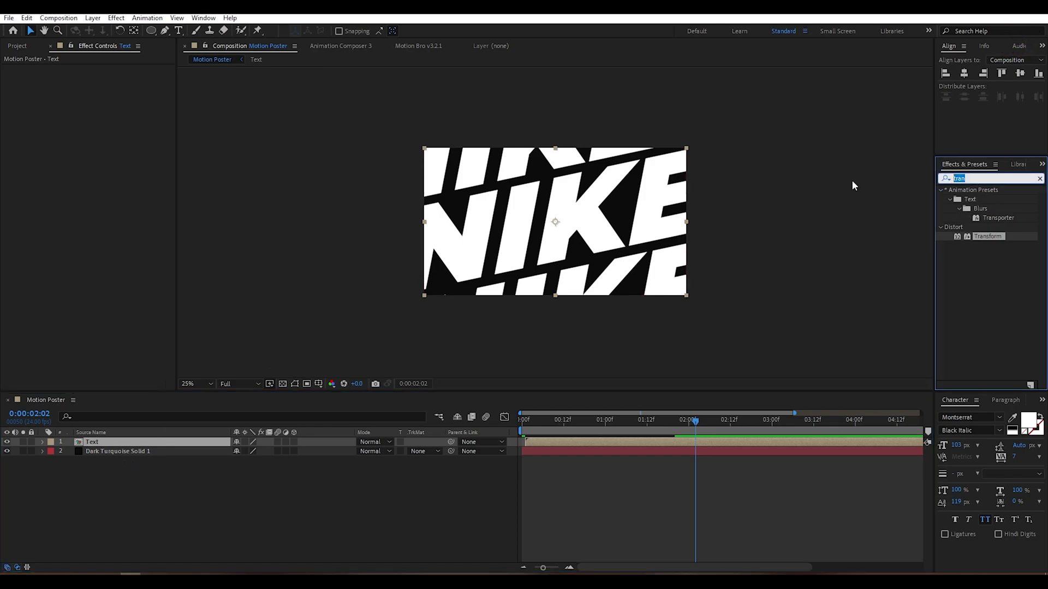
type("fil")
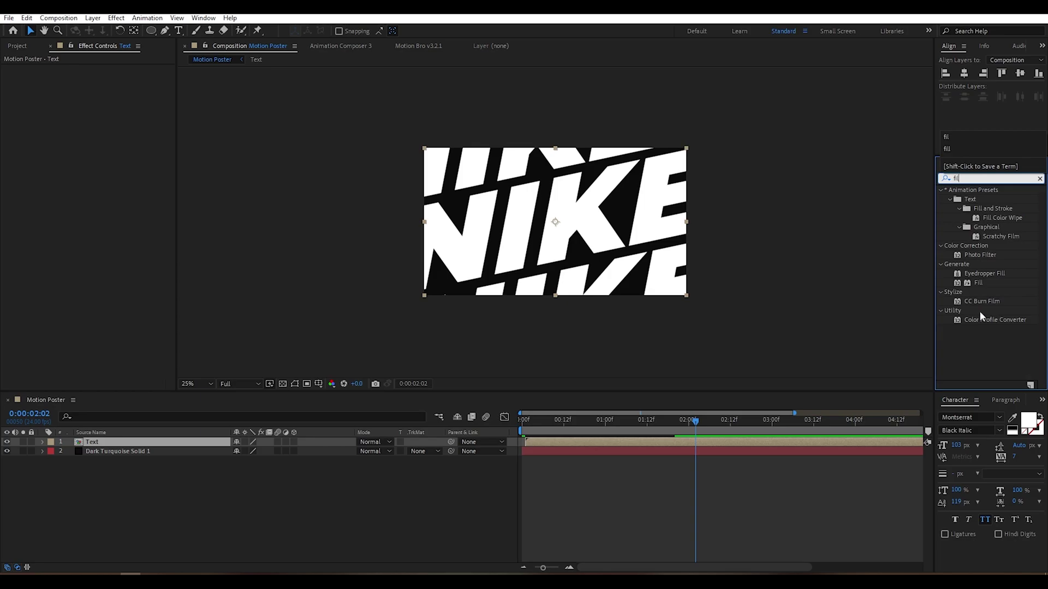
left_click(979, 283)
left_click_drag(972, 285, 130, 446)
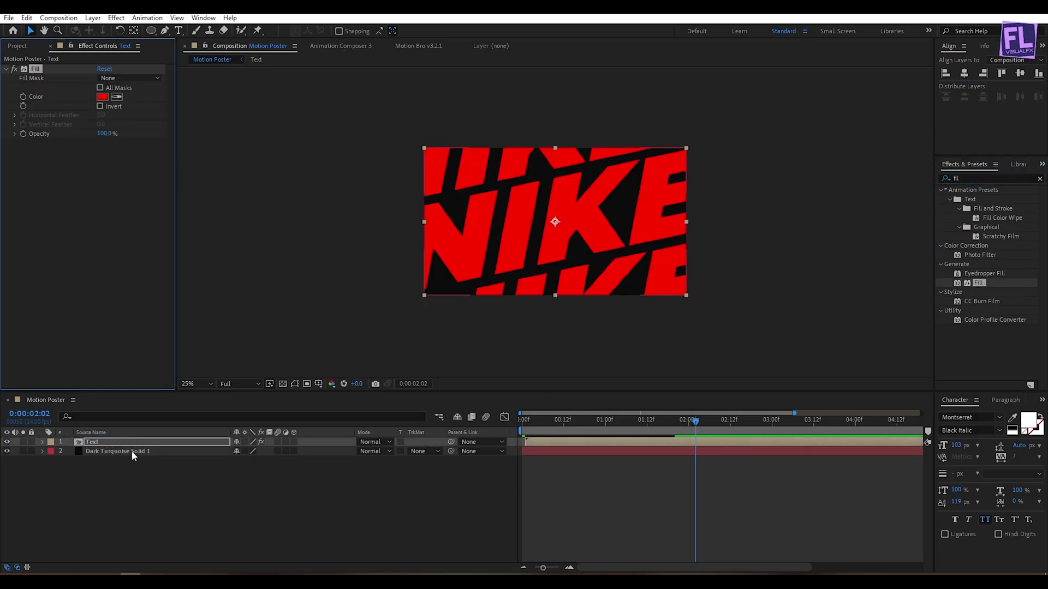
left_click(117, 96)
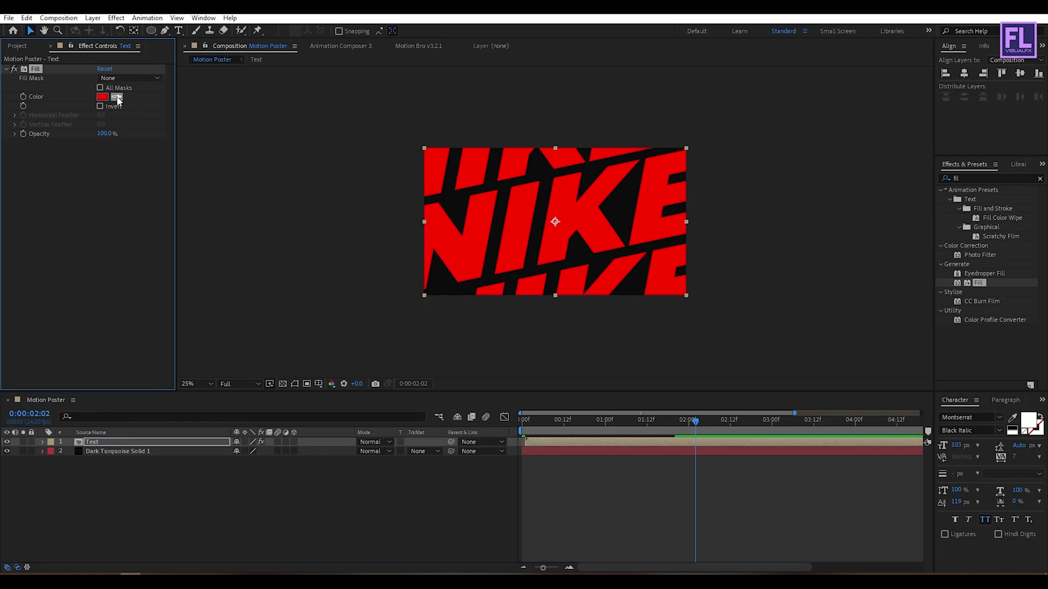
left_click(458, 198)
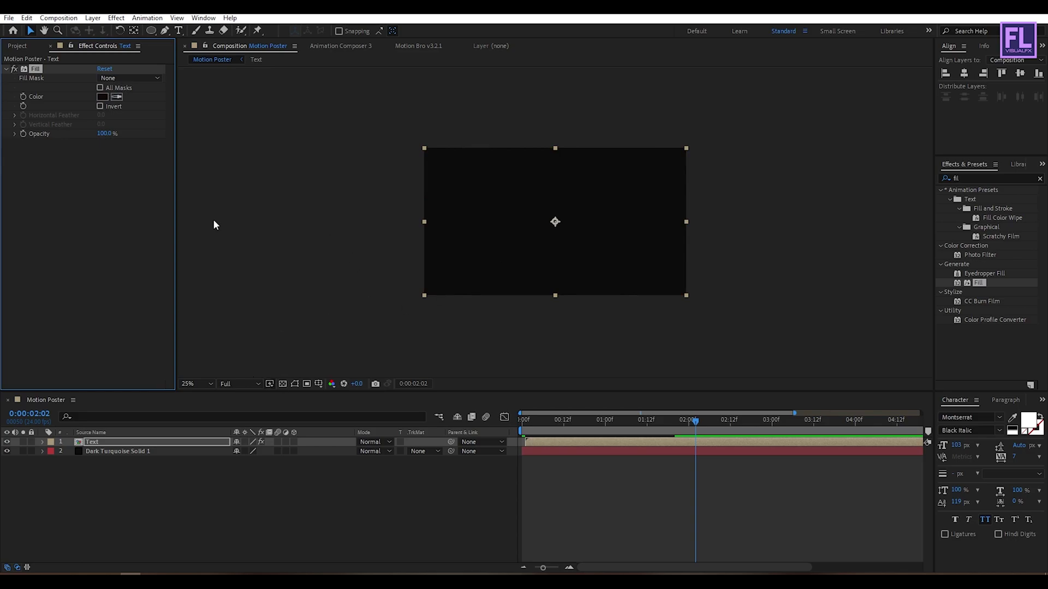
- Add a Drop Shadow effect to the Text layer with distance 0 and blue shadow color 2017DA
left_click(977, 181)
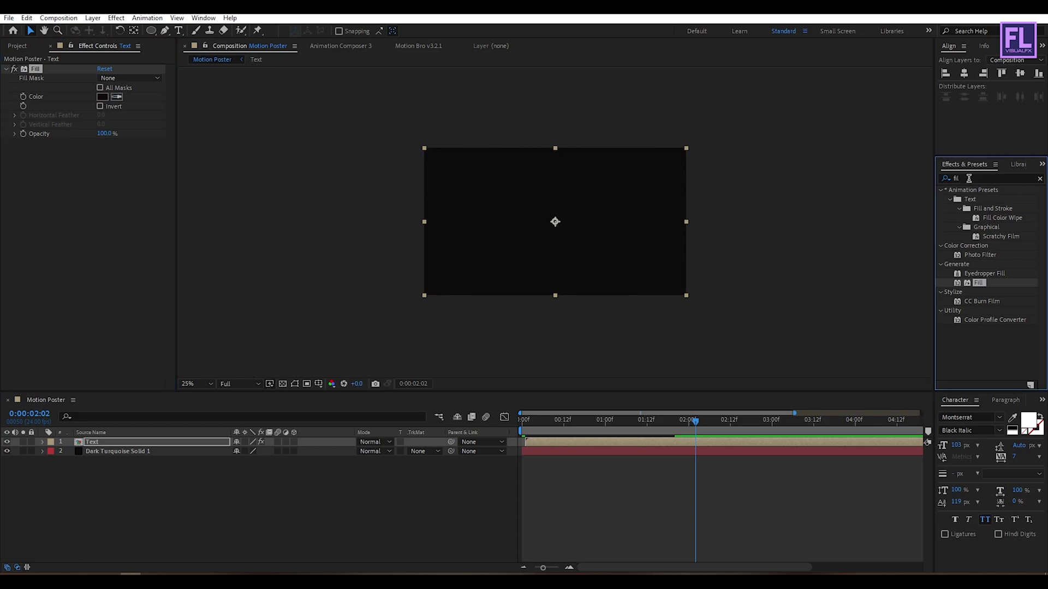
left_click(968, 178)
type("drop")
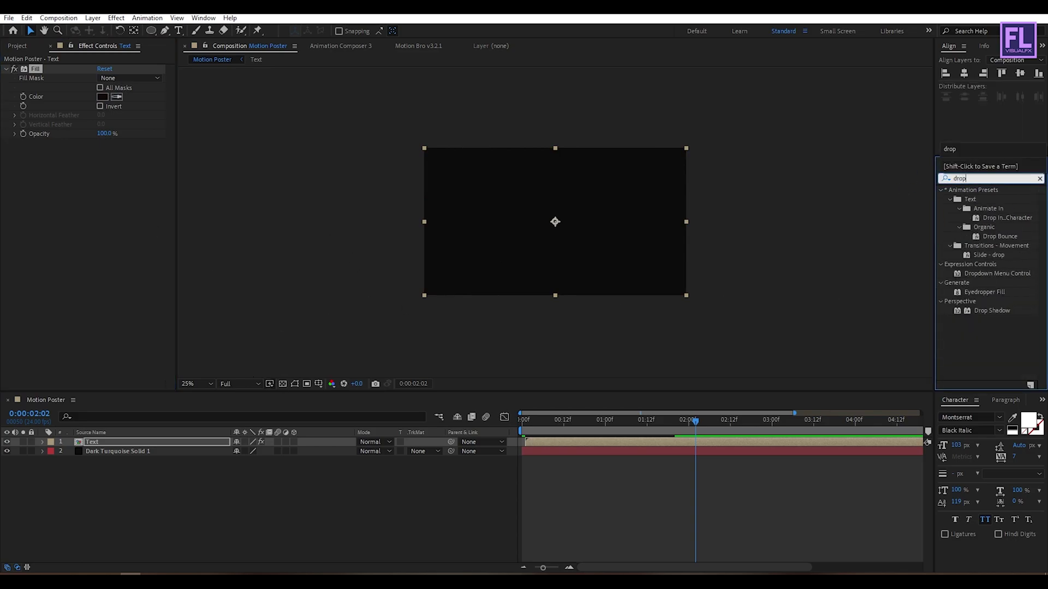
left_click_drag(990, 313, 126, 221)
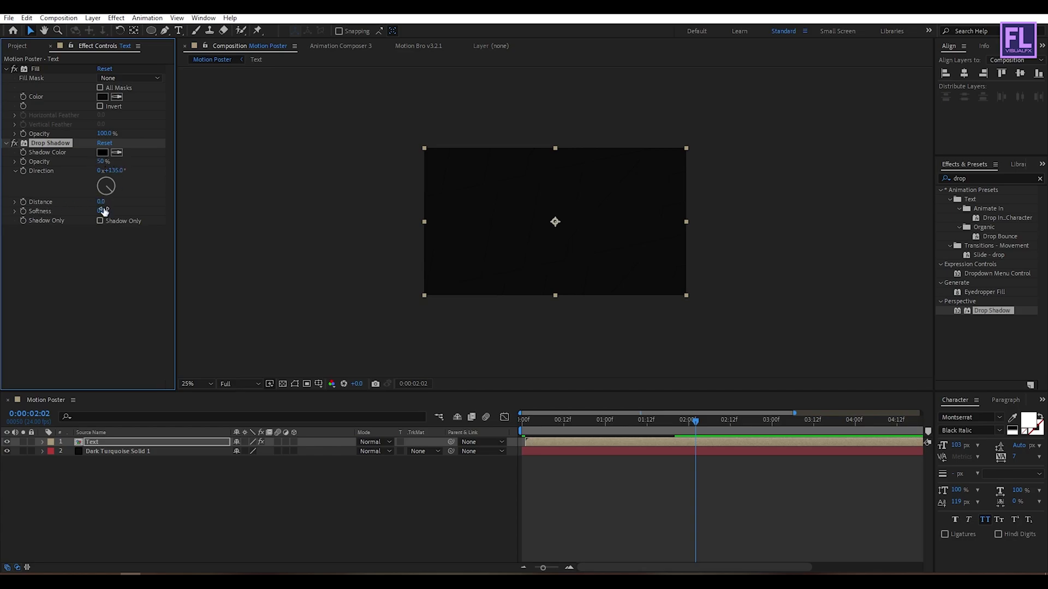
left_click(102, 153)
left_click_drag(625, 270, 620, 293)
mouse_move(678, 374)
left_mouse_down()
mouse_move(686, 276)
mouse_move(621, 319)
mouse_move(646, 327)
left_mouse_up()
left_click(769, 314)
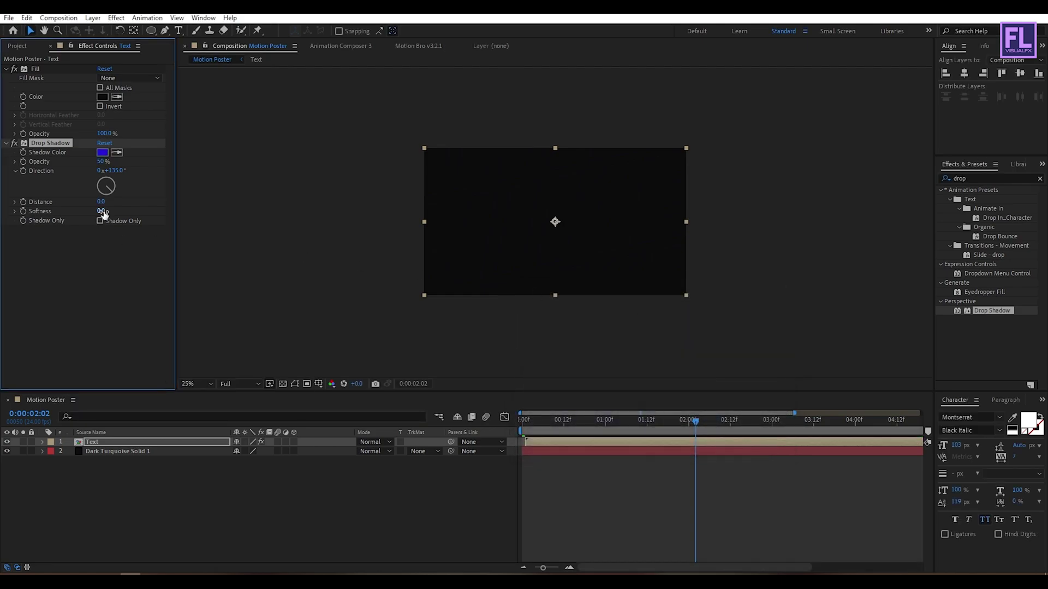
- Set the Drop Shadow's softness to 175 and its opacity to 30%
left_click_drag(102, 211, 128, 212)
left_click_drag(253, 213, 247, 213)
key("period")
key("period")
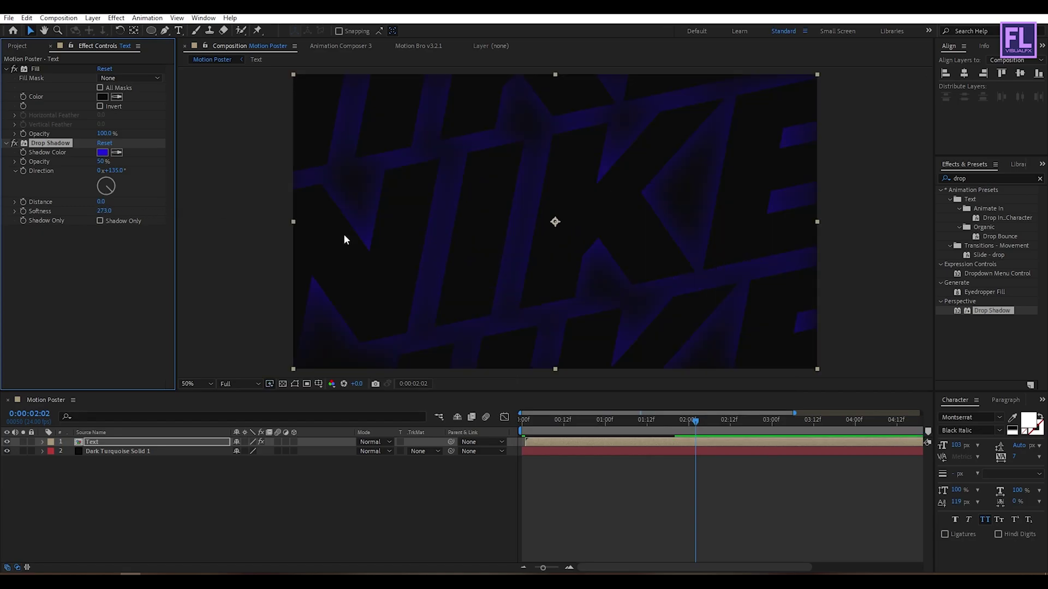
left_click_drag(104, 211, 45, 217)
mouse_move(101, 162)
left_mouse_down()
mouse_move(44, 163)
mouse_move(85, 159)
left_mouse_up()
- Shift the shadow color to the lighter blue 1735DA and preview the animation
left_click(102, 153)
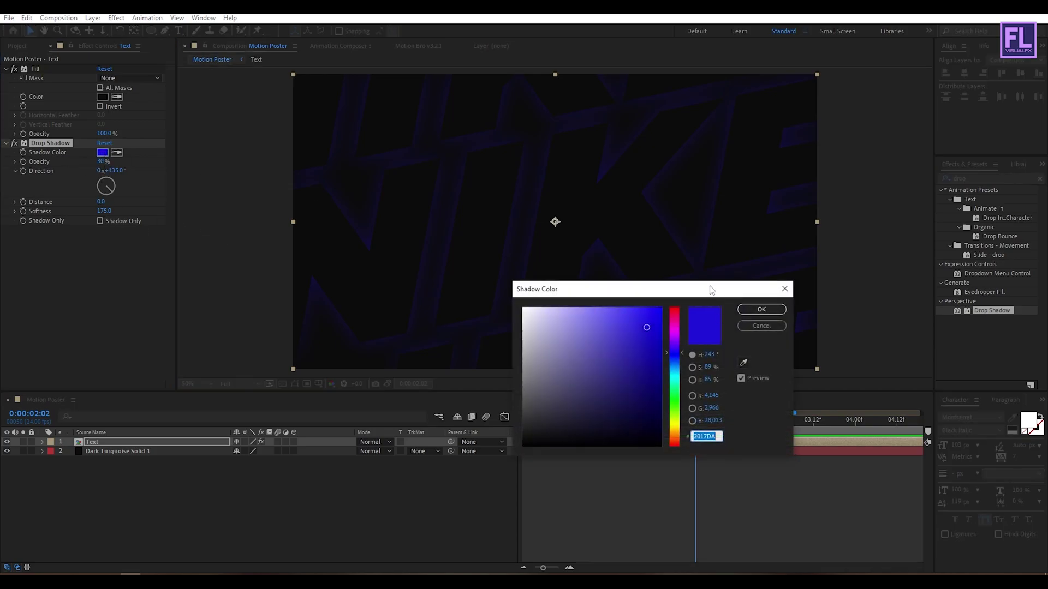
left_click_drag(710, 288, 873, 246)
mouse_move(846, 307)
left_mouse_down()
mouse_move(849, 323)
mouse_move(848, 312)
left_mouse_up()
left_click(925, 267)
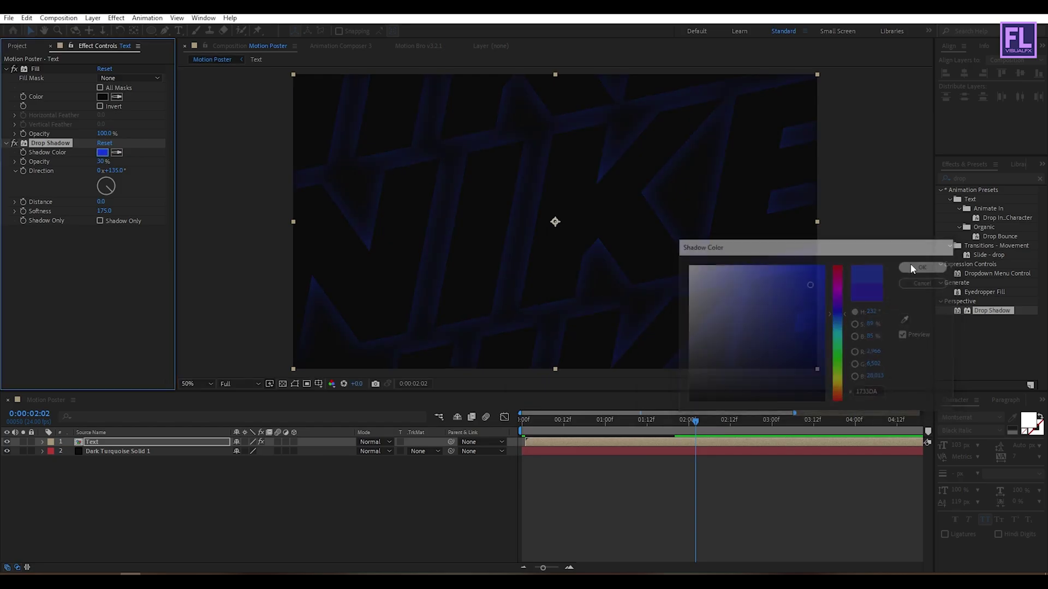
key("space")
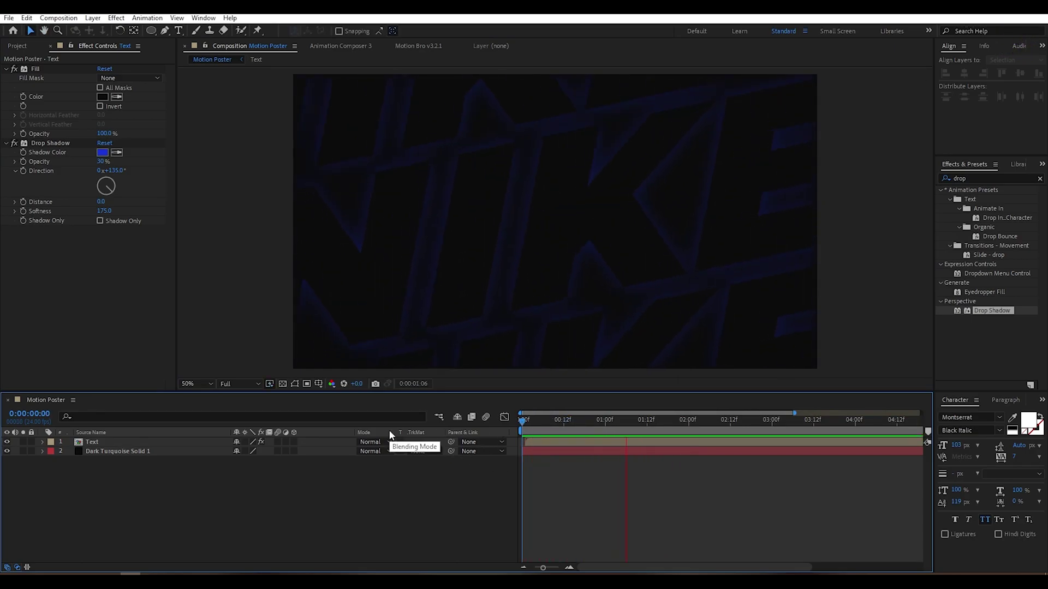
- Import the Sneaker image from the New folder in File Explorer and place it above the Text layer in the composition
left_click(22, 44)
key("alt+Tab")
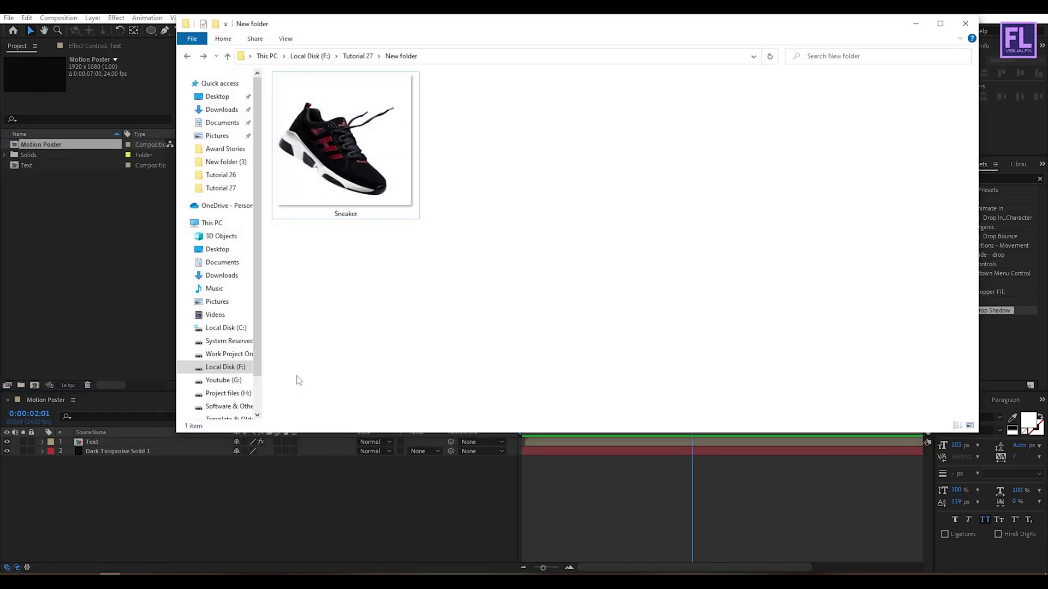
left_click_drag(374, 154, 75, 224)
left_click(86, 230)
left_click(39, 157)
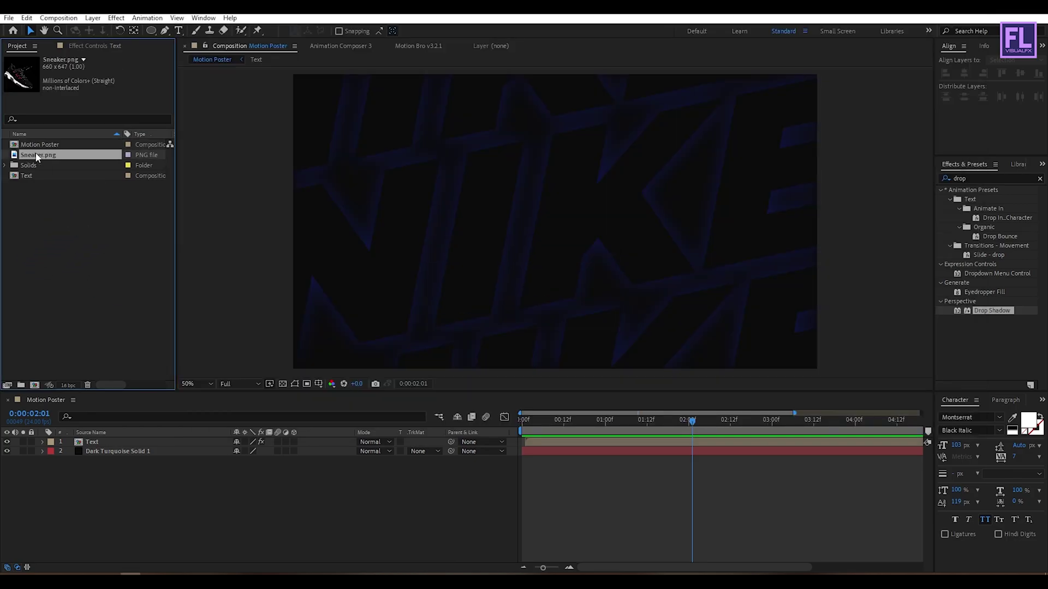
left_click_drag(37, 157, 116, 437)
- Position the sneaker at 1068, 458 with the help of the safe-area guides and scale it down slightly
left_click_drag(643, 222, 608, 231)
key("apostrophe")
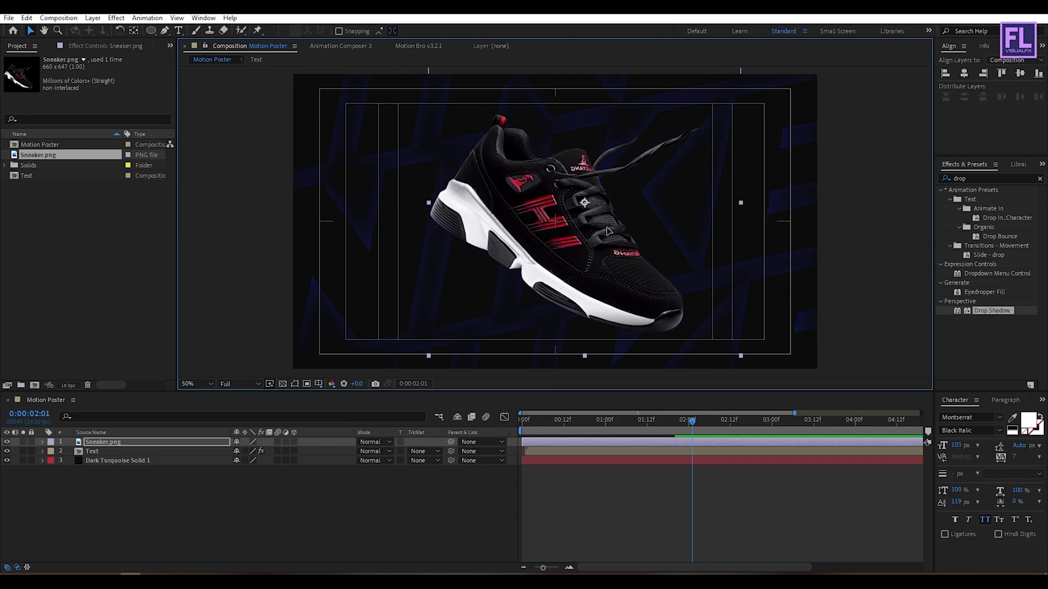
key("Up")
key("Up")
key("Up")
key("Up")
key("Up")
key("Up")
key("Up")
key("Up")
key("Up")
key("Up")
key("Up")
key("Up")
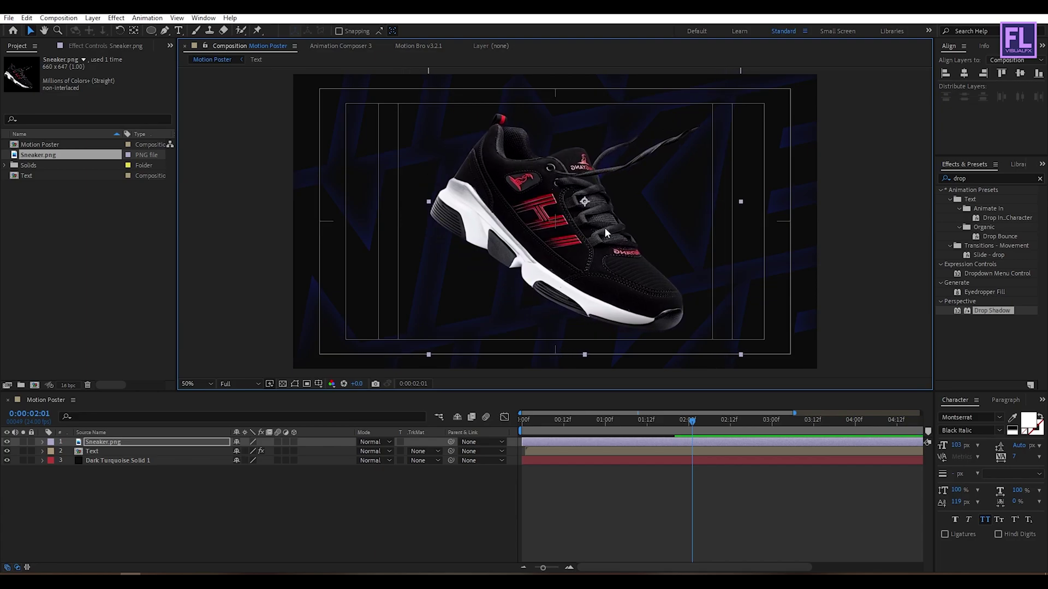
left_click_drag(741, 202, 740, 203)
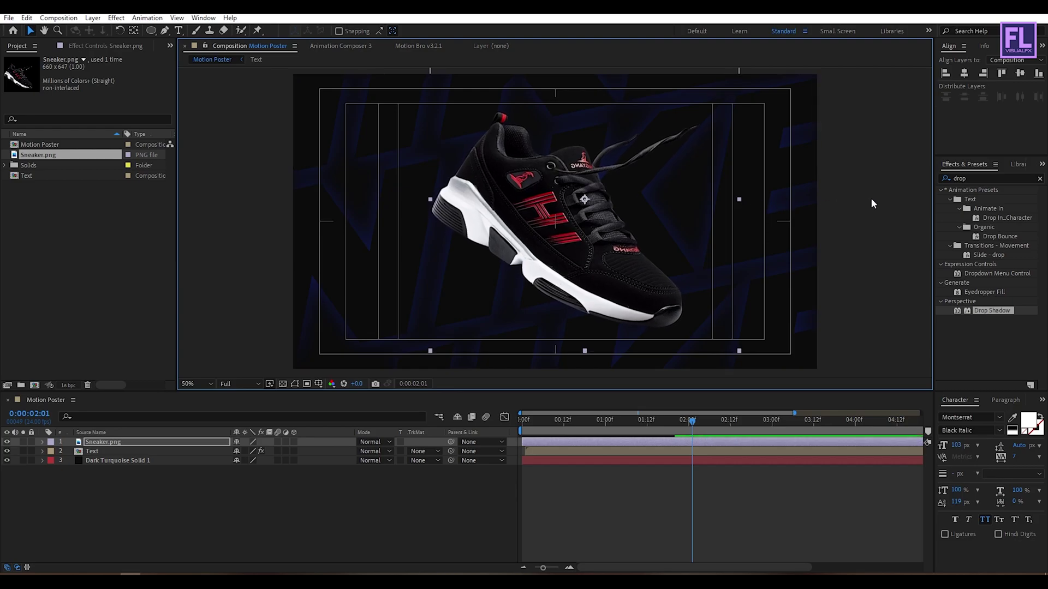
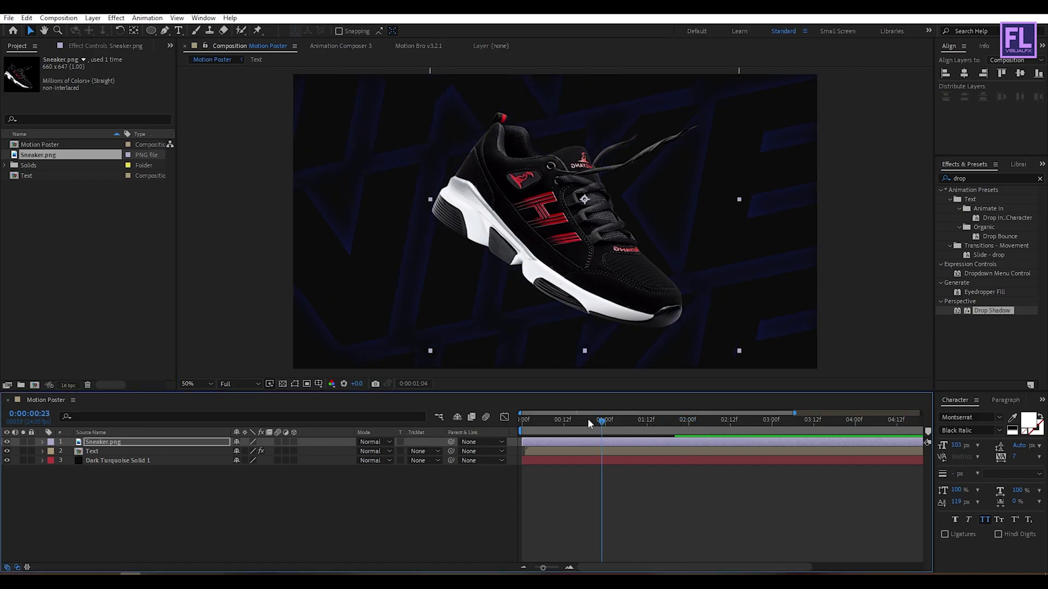
- Keyframe the sneaker's Position from 1068, 1424 below the frame at the start to 1068, 458 at about 1:05
left_click(93, 443)
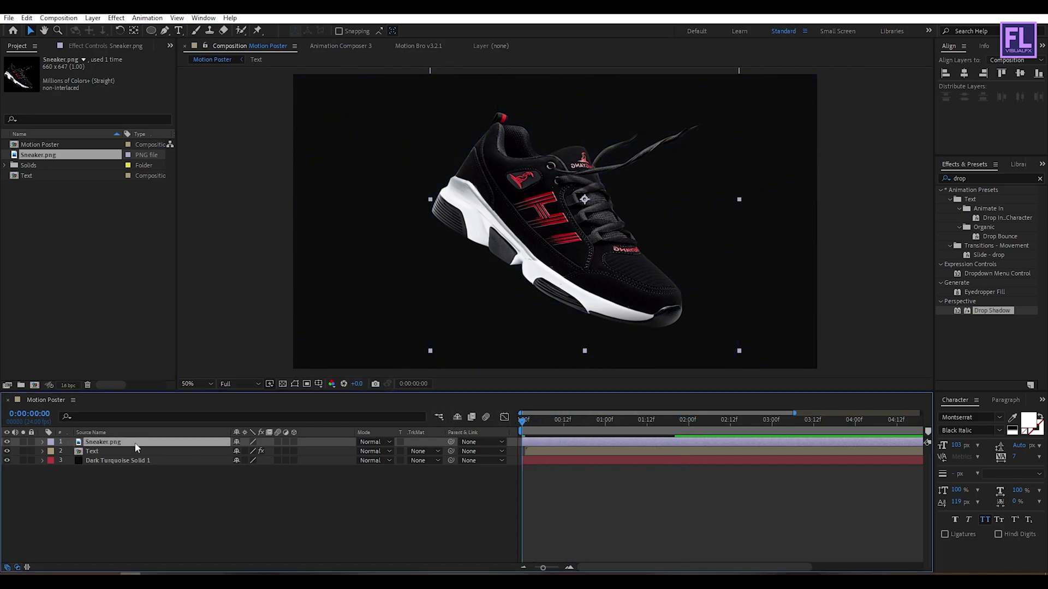
key("p")
left_click(70, 451)
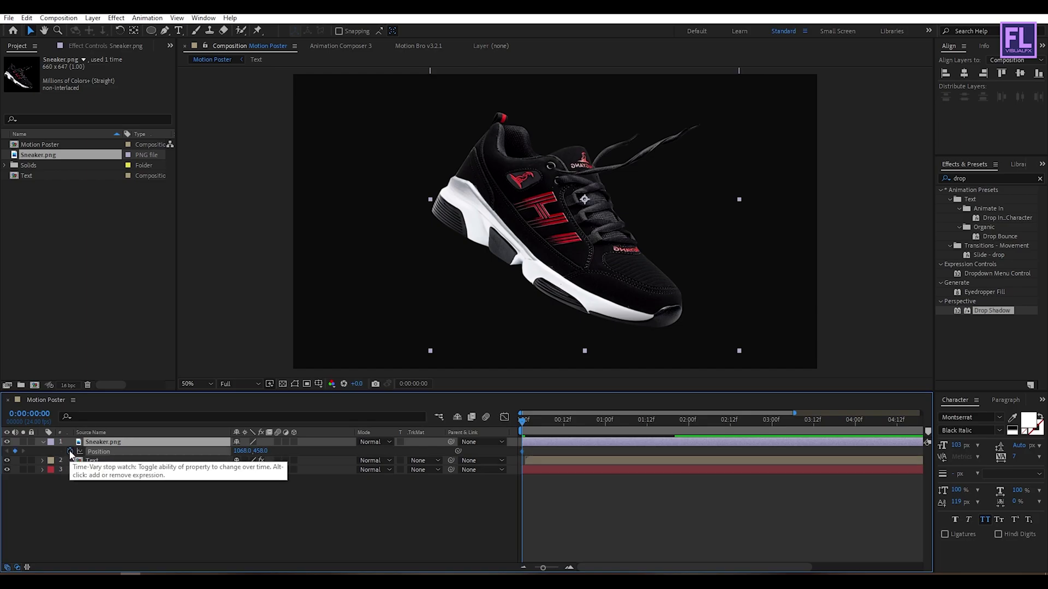
left_click_drag(523, 452, 623, 451)
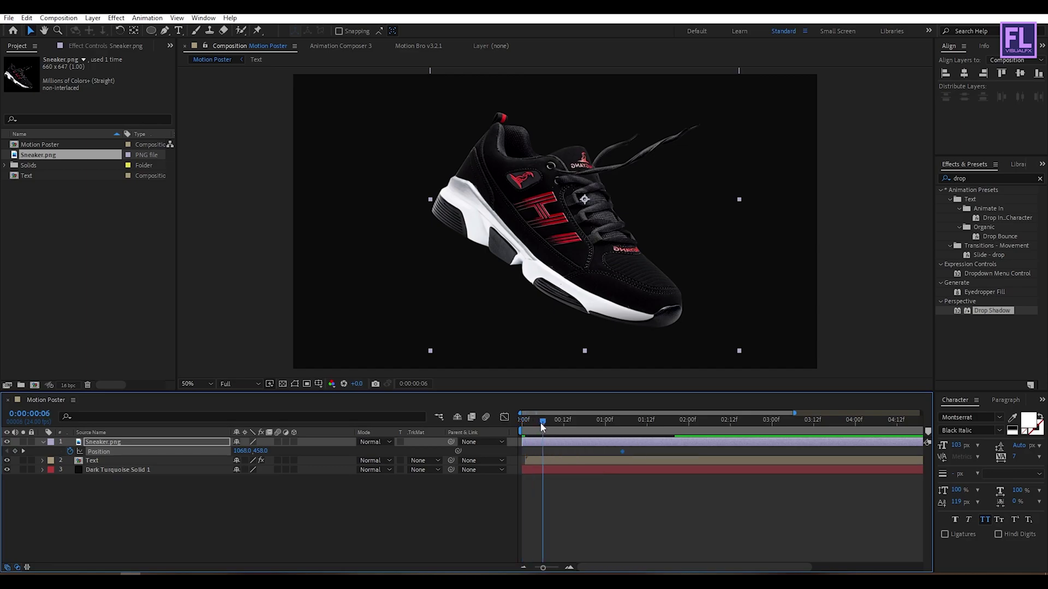
left_click(596, 217)
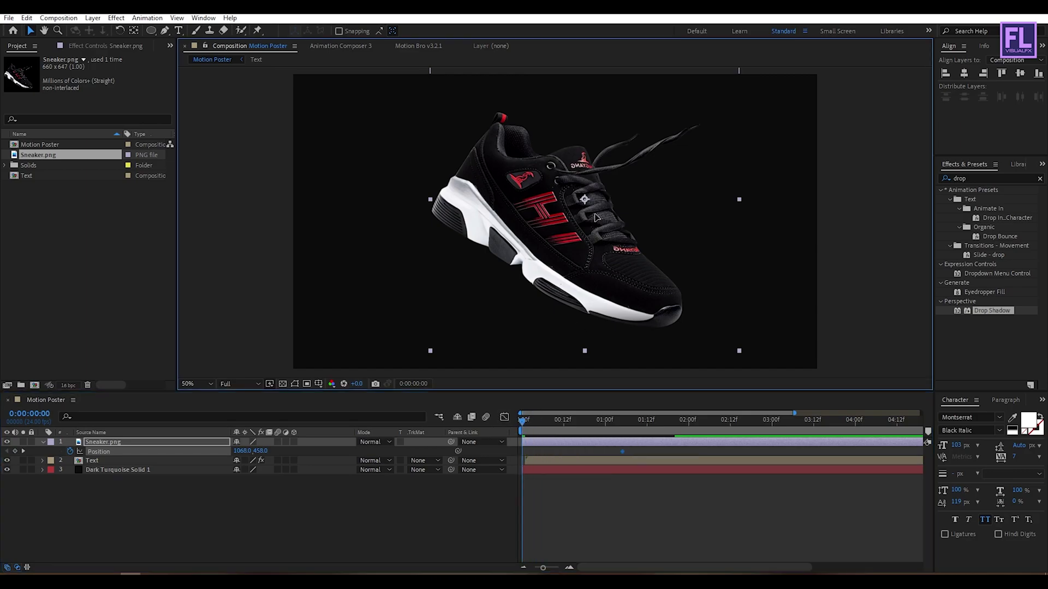
left_click_drag(596, 217, 605, 480)
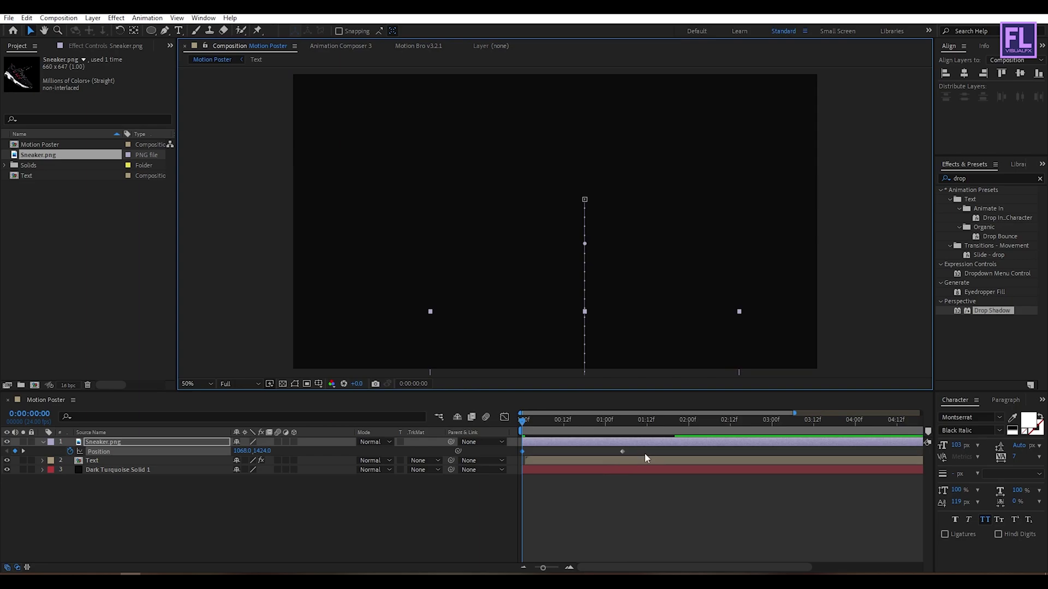
- Easy-ease the sneaker's two Position keyframes, reshape the speed curve to peak early with a long slow-down, and preview the rise
left_click_drag(647, 450, 489, 456)
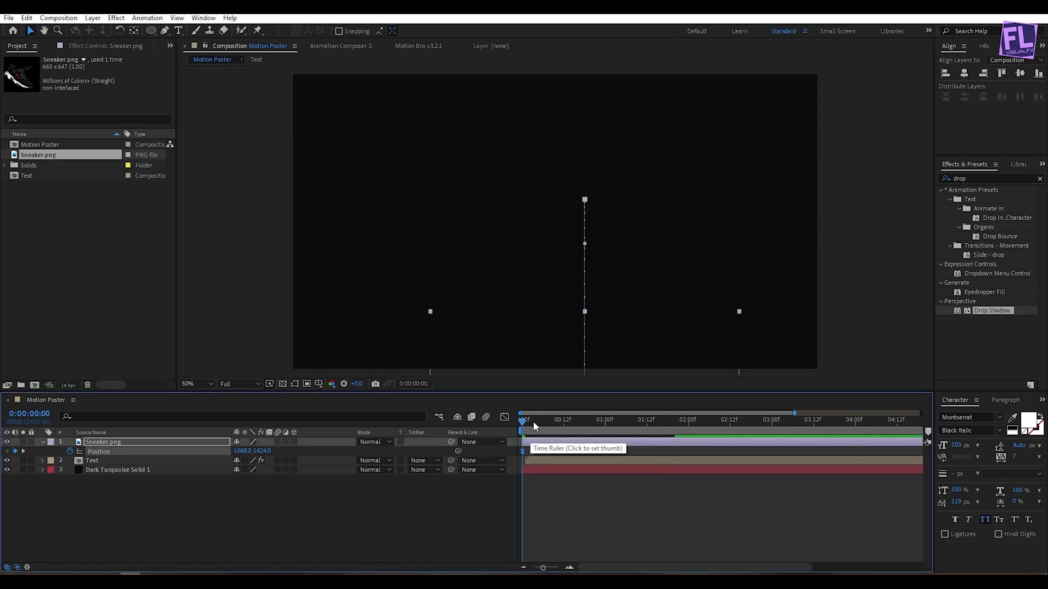
left_click(504, 416)
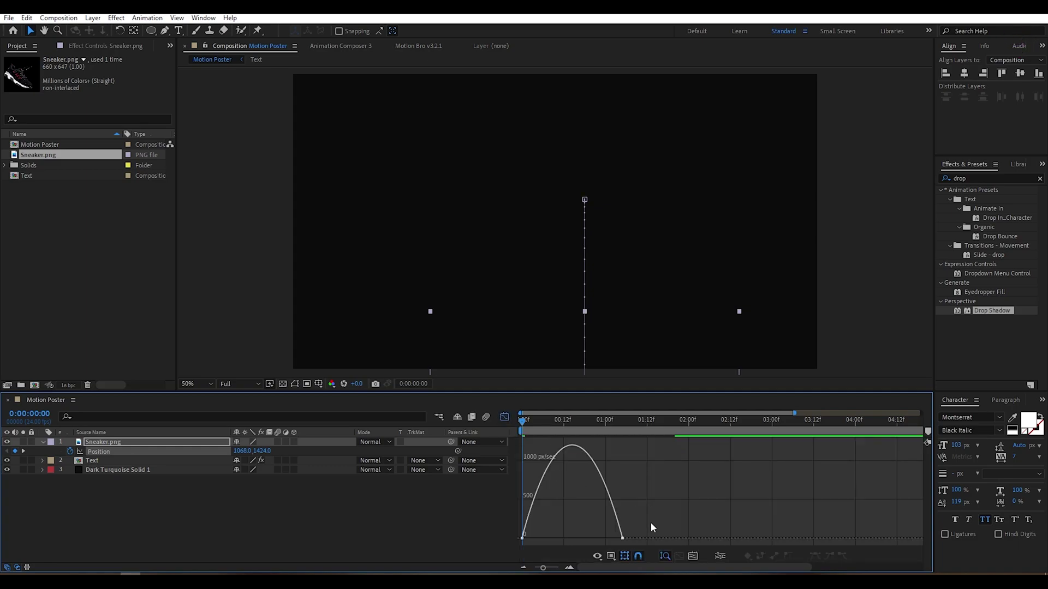
left_click_drag(660, 509, 572, 539)
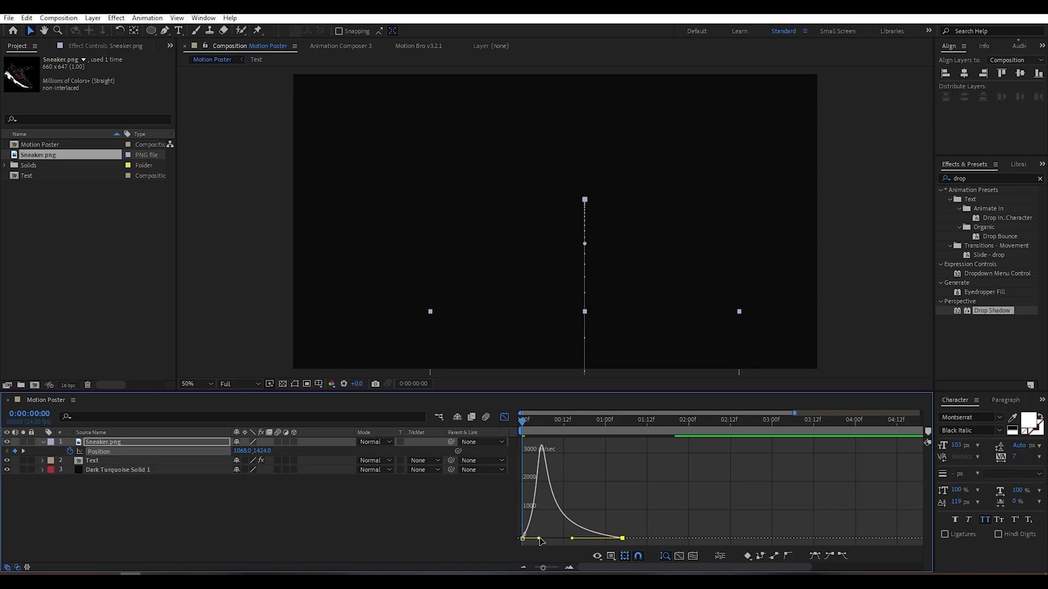
left_click(504, 417)
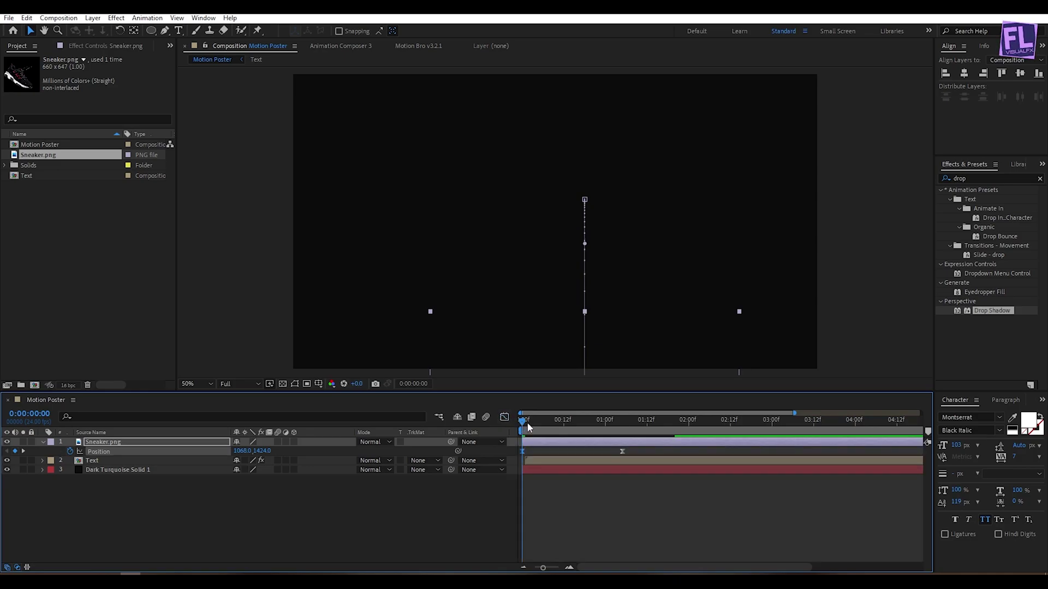
key("space")
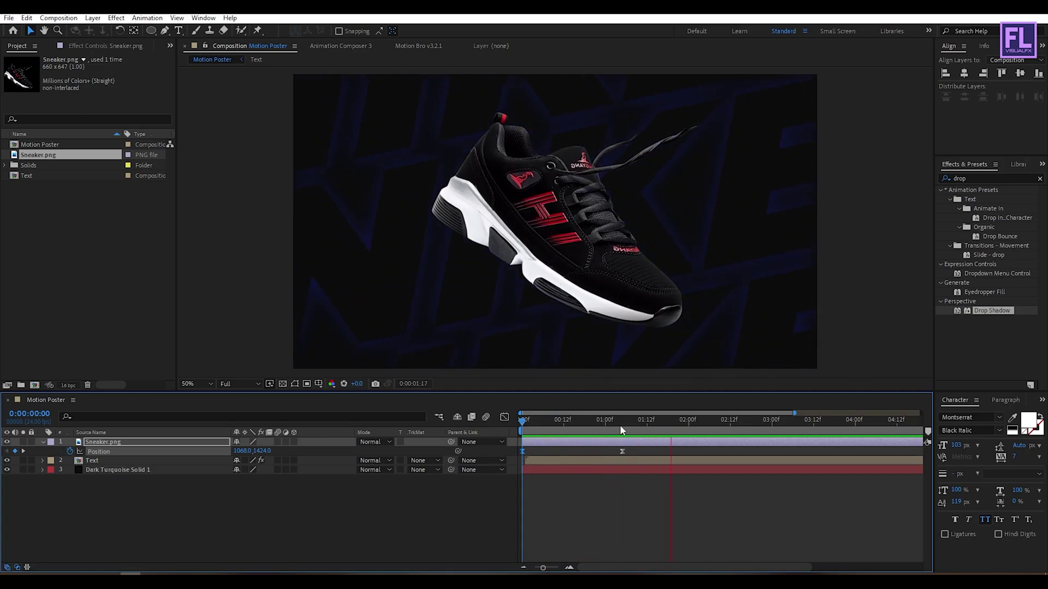
key("space")
- Add a sneaker Position keyframe at 2:21 that lowers the shoe straight down to 1068, 548
left_click_drag(533, 420, 762, 431)
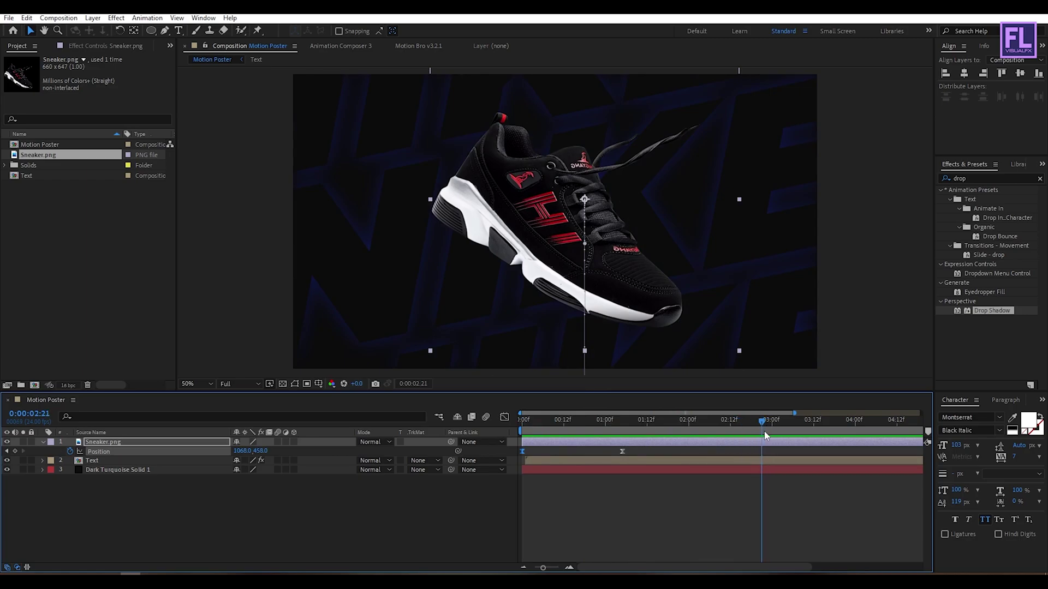
left_click(615, 234)
left_click_drag(610, 218, 612, 244)
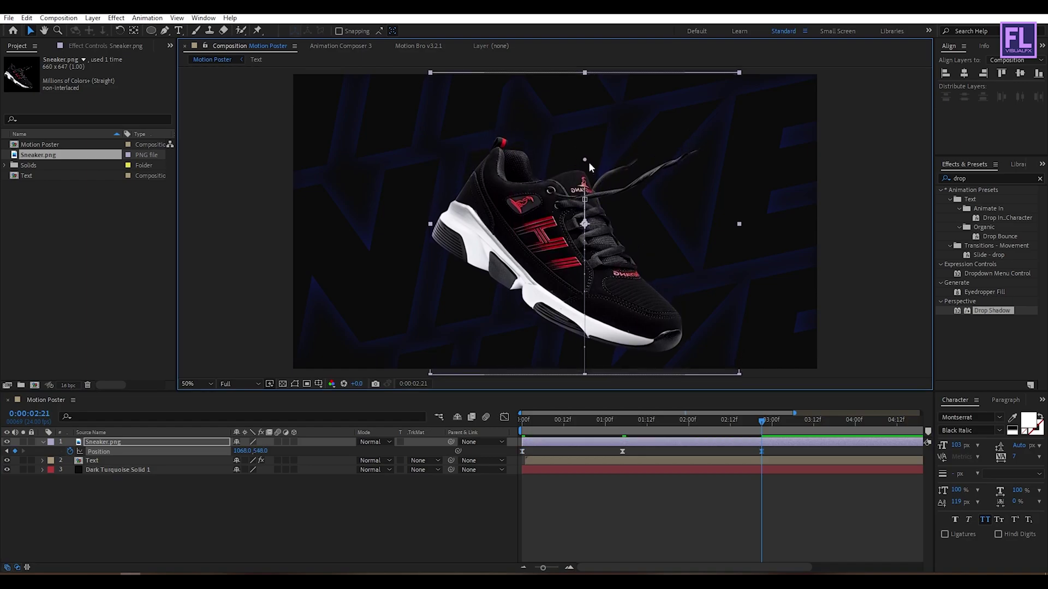
key("period")
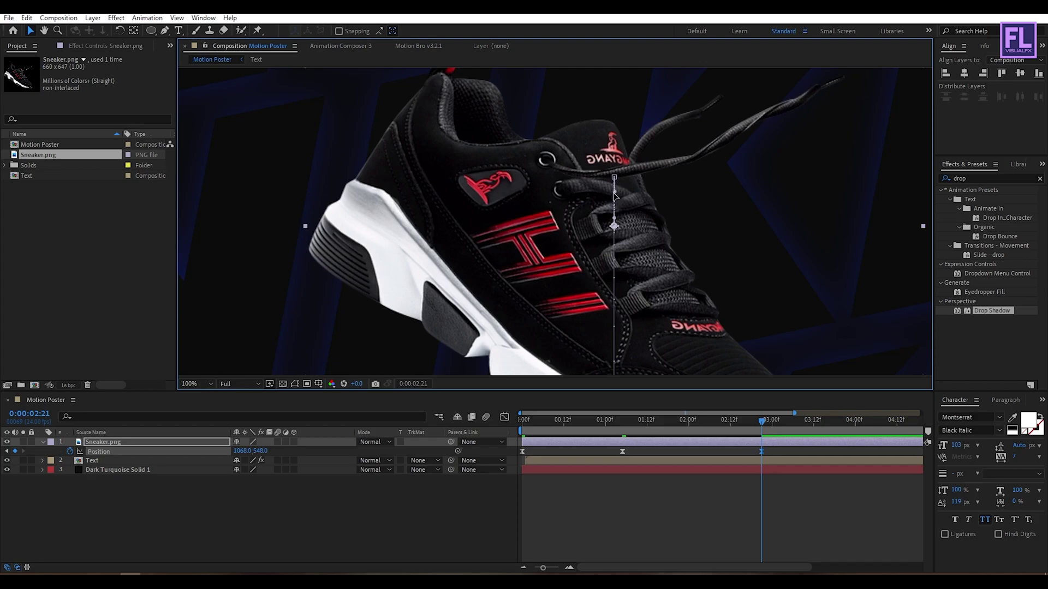
key("comma")
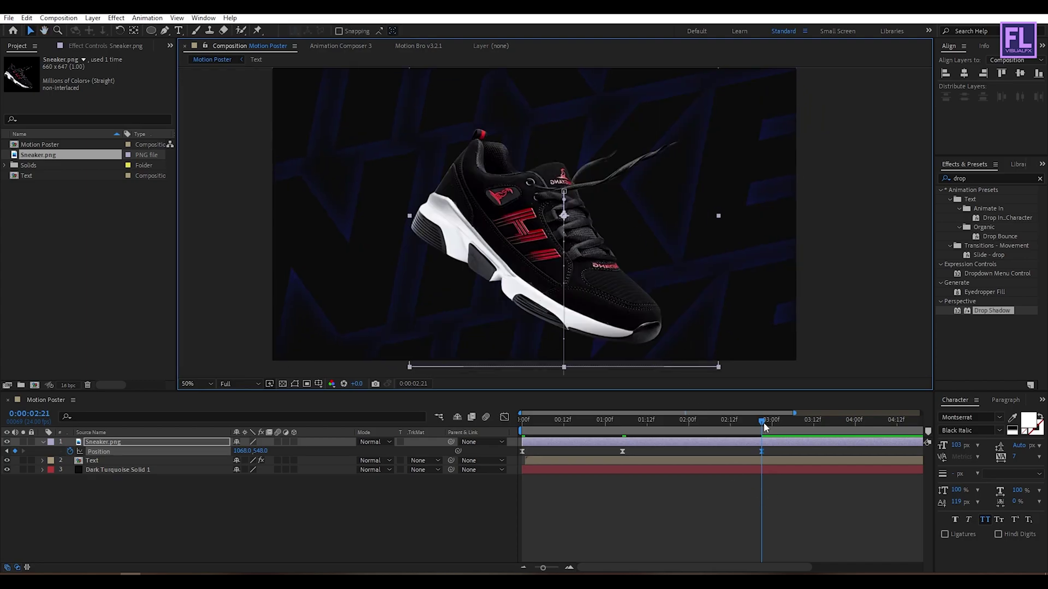
- Add a sneaker Position keyframe at 6:23 that raises the shoe back up to 1068, 456
left_click_drag(764, 423, 908, 457)
left_click(523, 570)
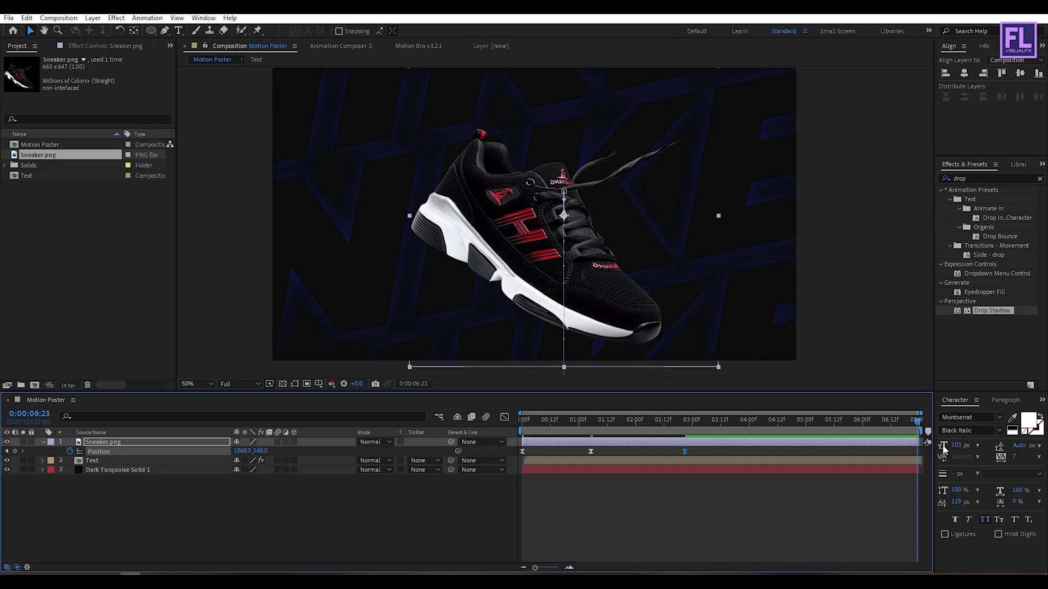
scroll(595, 269, "up", 2)
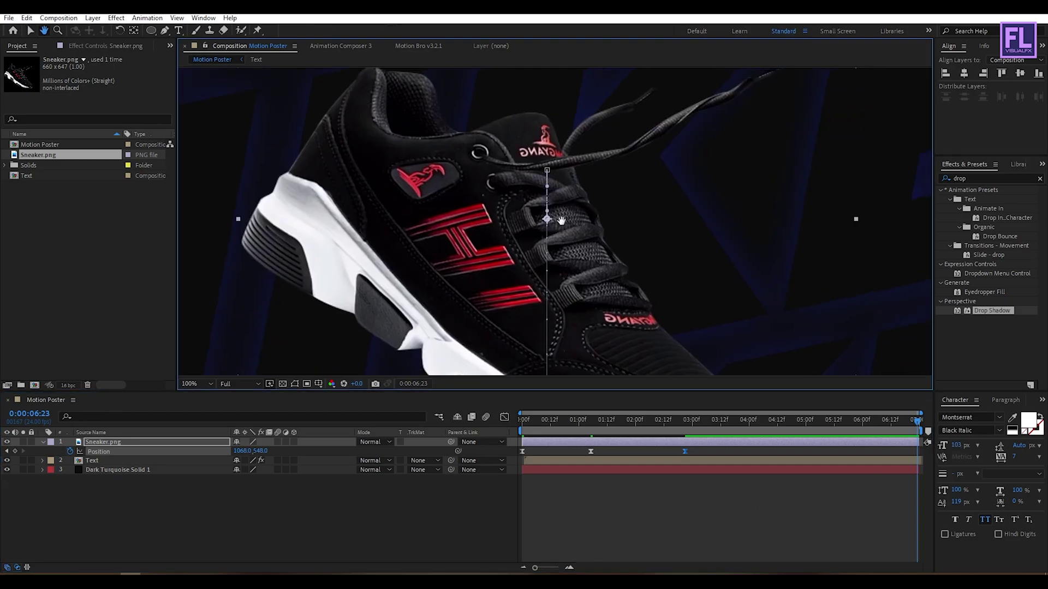
left_click_drag(565, 313, 573, 261)
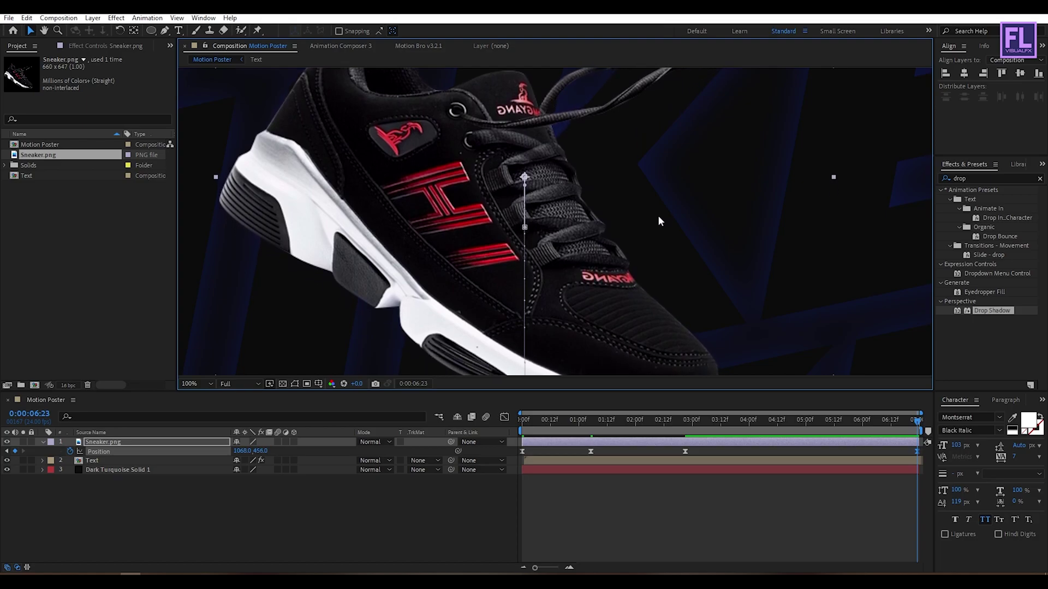
scroll(655, 223, "down", 2)
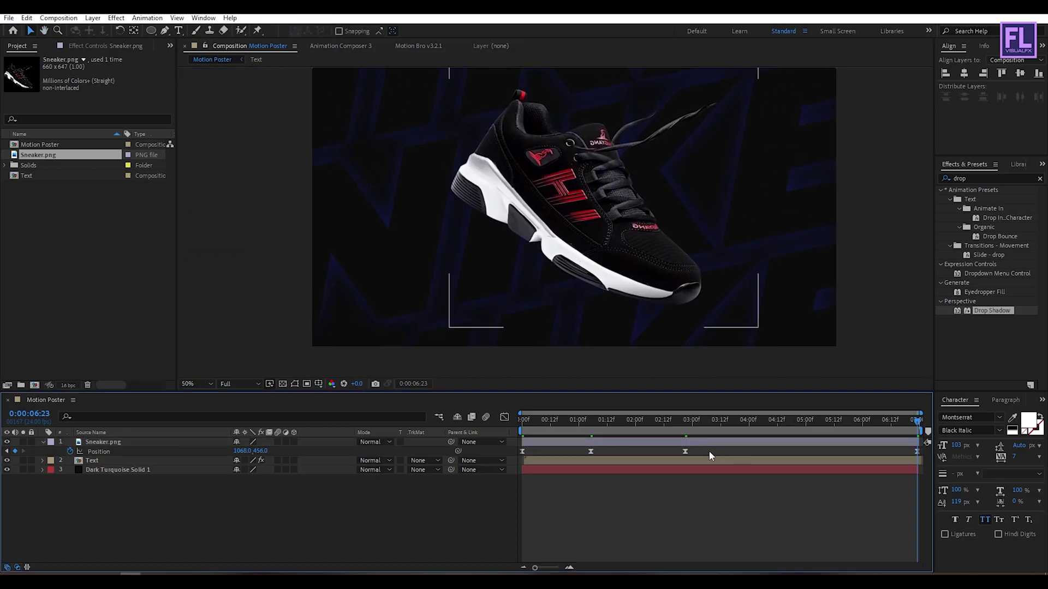
- Move the sneaker's third Position keyframe later in the timeline, to about 4:03
left_click(684, 451)
mouse_move(686, 451)
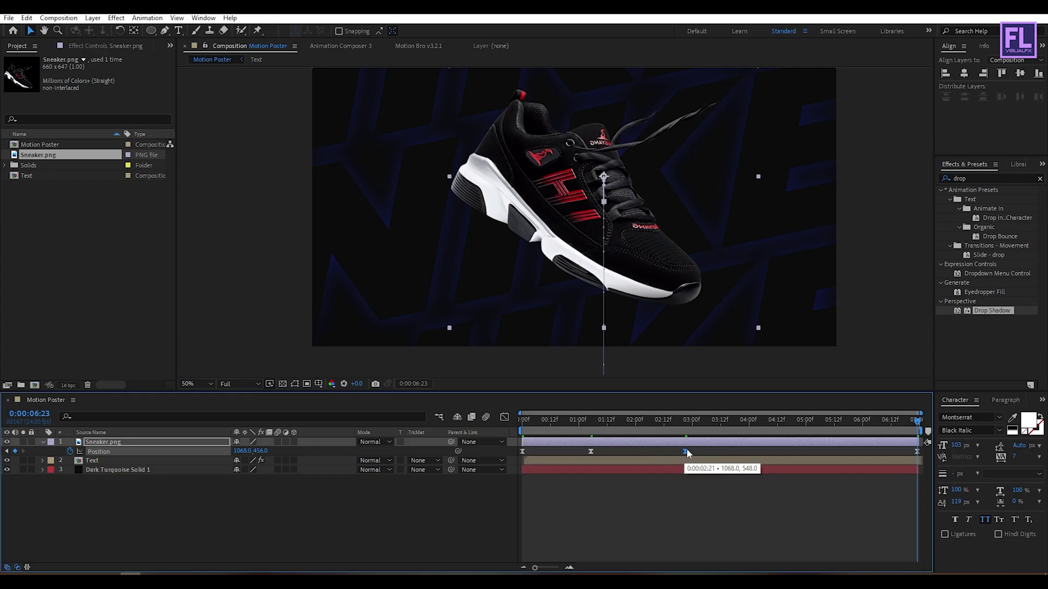
left_click_drag(685, 452, 768, 460)
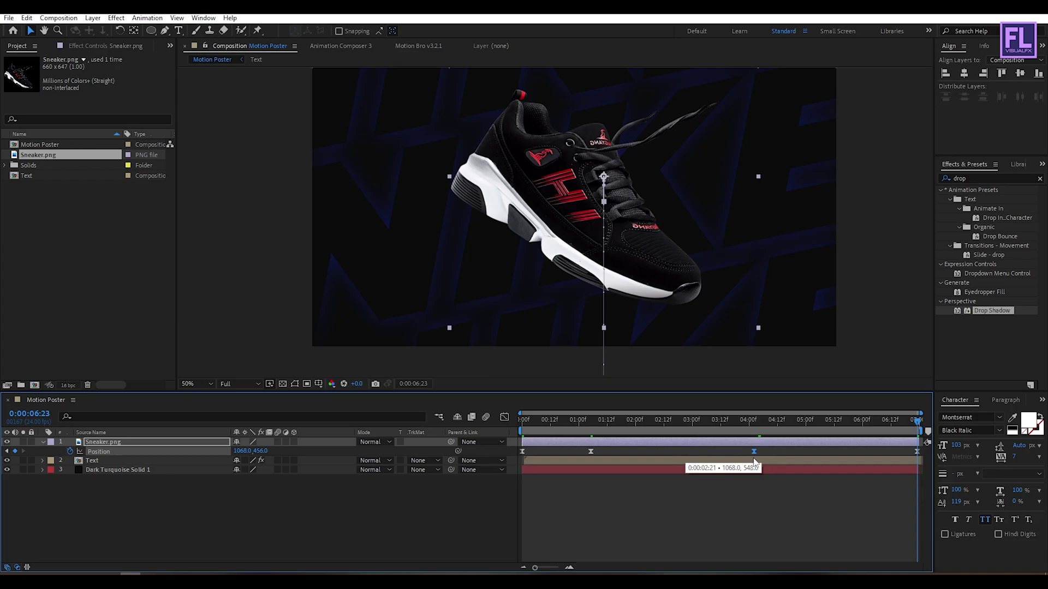
left_click_drag(762, 462, 757, 458)
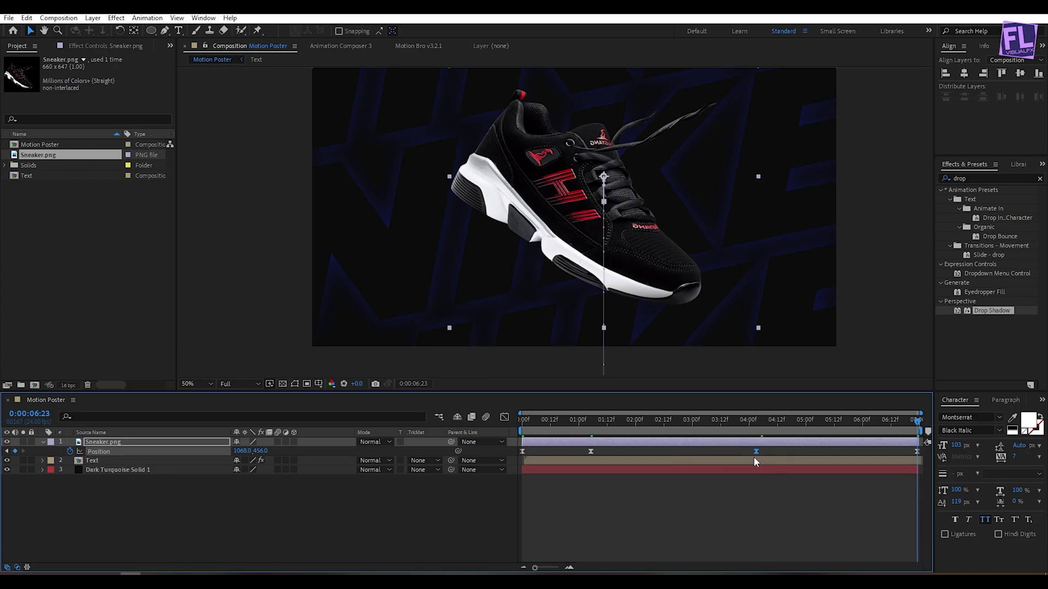
left_click(643, 494)
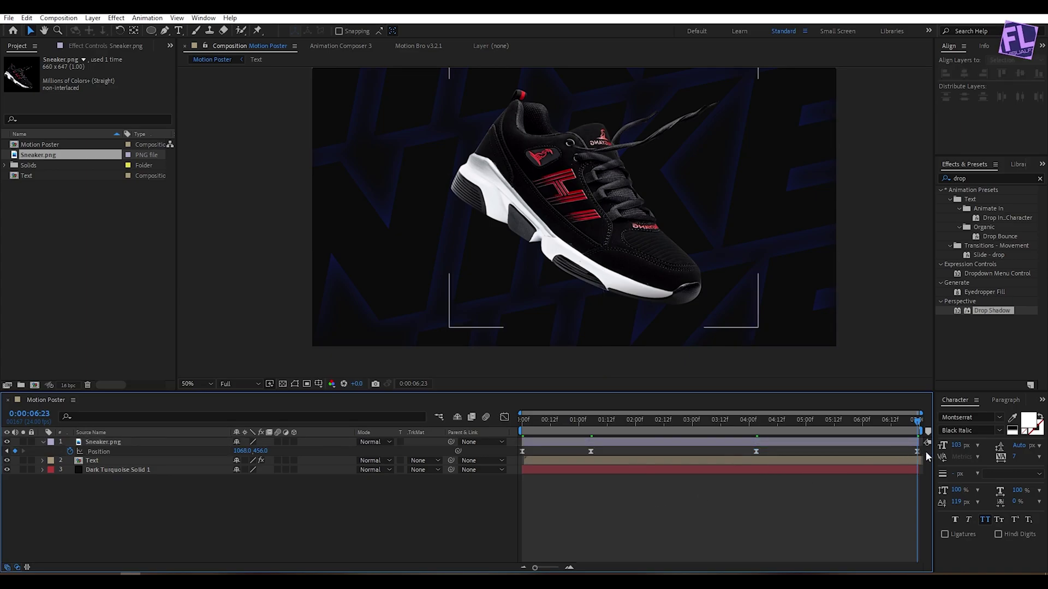
- Smooth the speed curve of the sneaker's slow down-and-up motion in the Graph Editor, then collapse the layer and preview from the start
left_click_drag(921, 447, 585, 454)
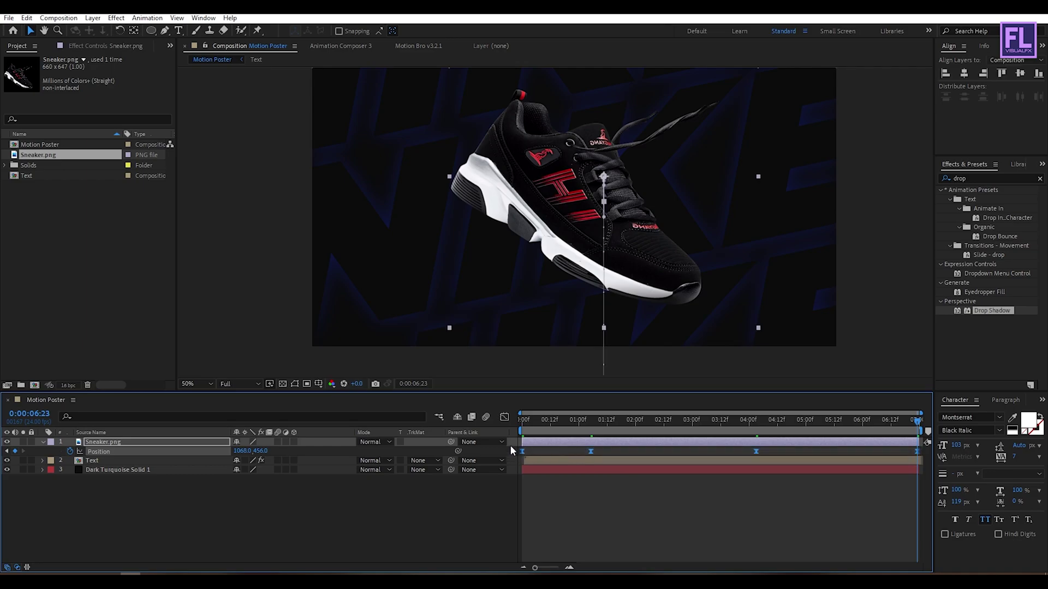
left_click(504, 417)
left_click(591, 539)
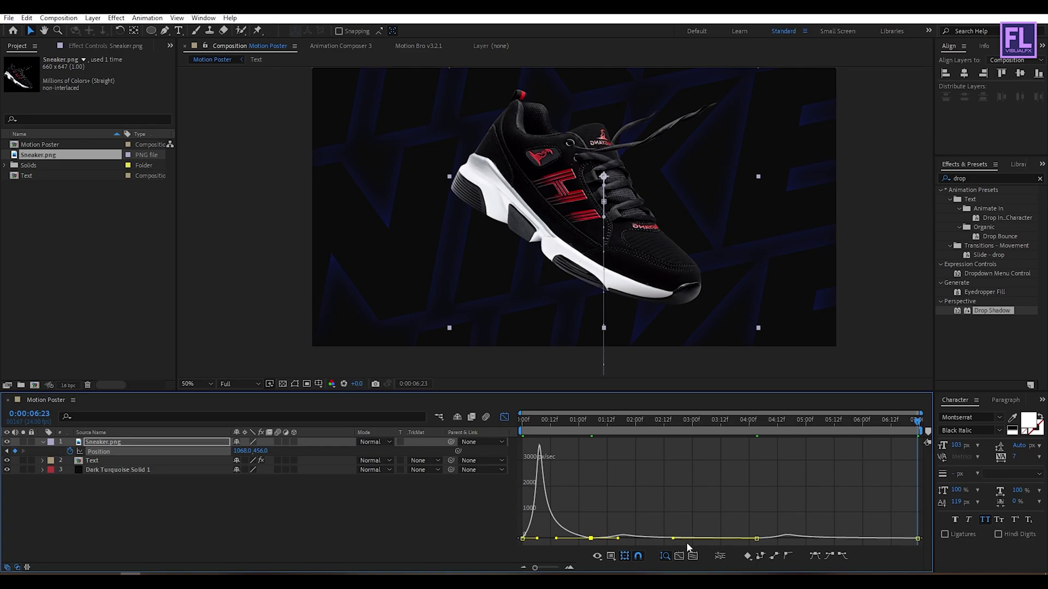
left_click_drag(672, 539, 726, 540)
left_click_drag(837, 539, 895, 539)
left_click_drag(915, 421, 503, 417)
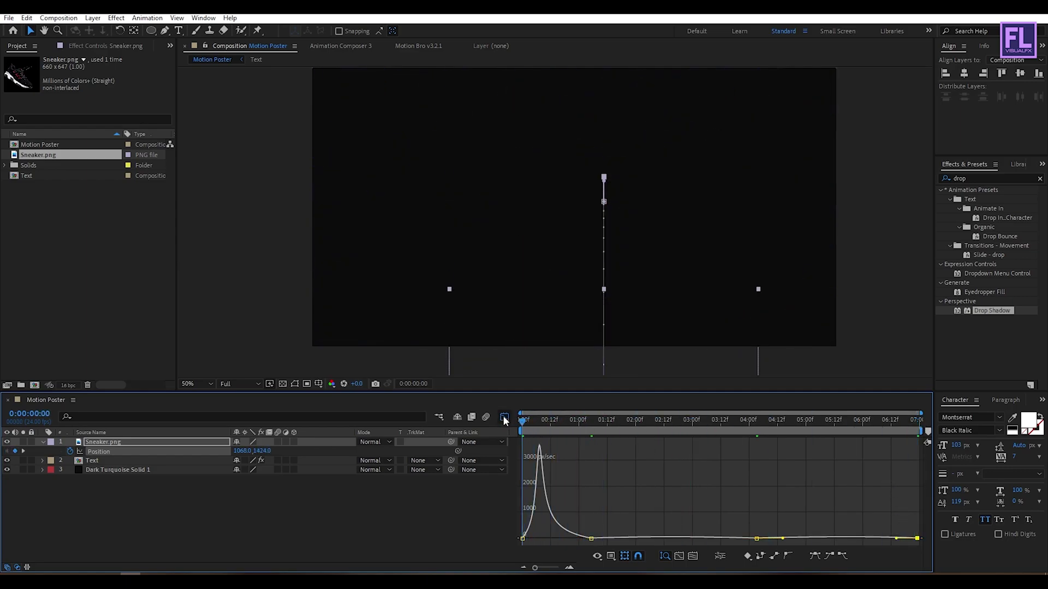
left_click(503, 417)
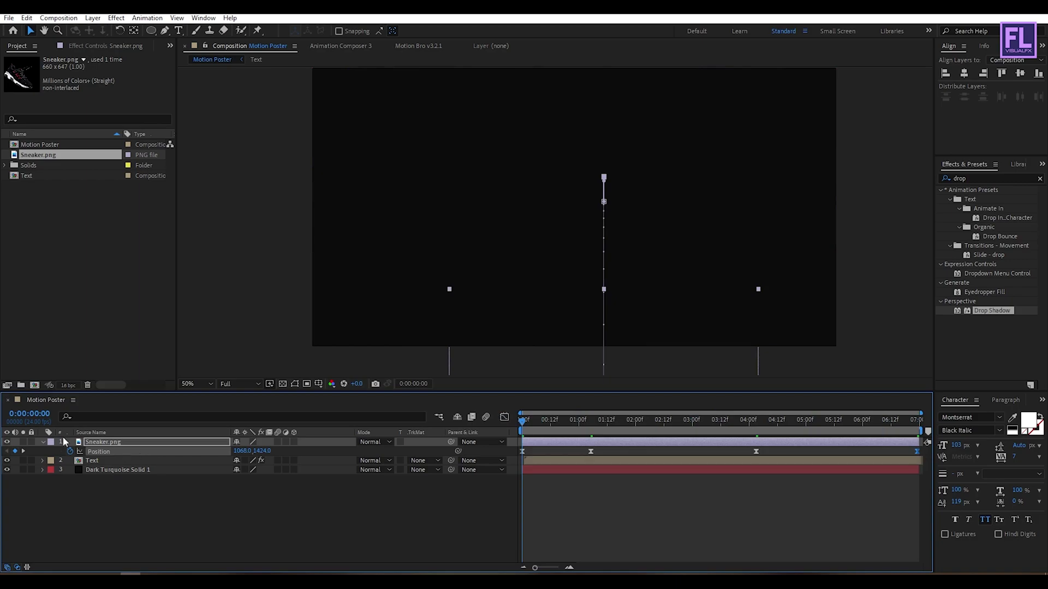
left_click(43, 443)
key("space")
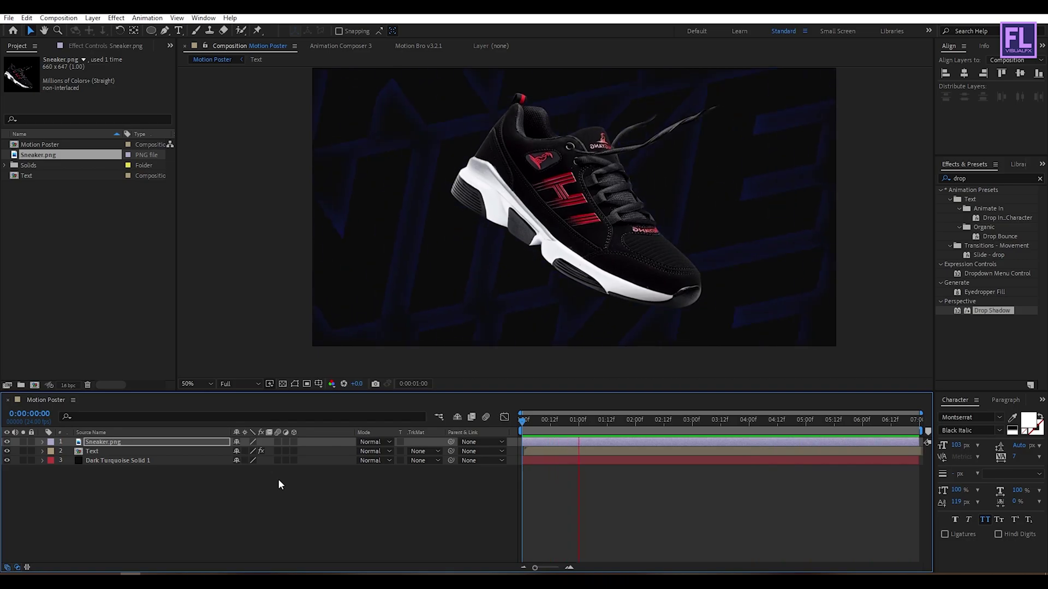
- Delay the Sneaker layer so it starts about 11 frames into the composition, and preview the timing
left_click(537, 440)
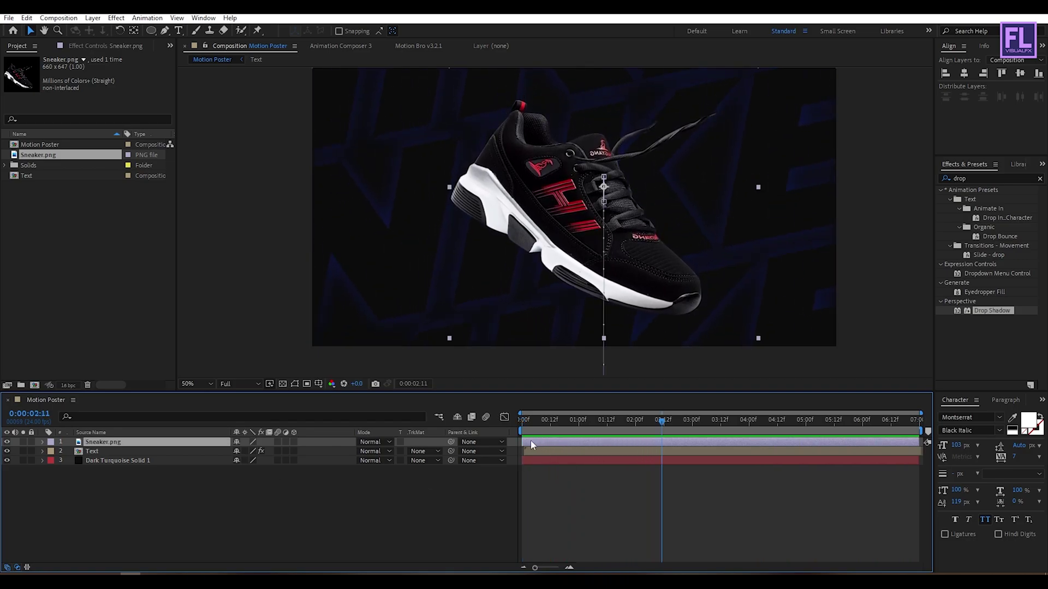
left_click_drag(551, 443, 555, 443)
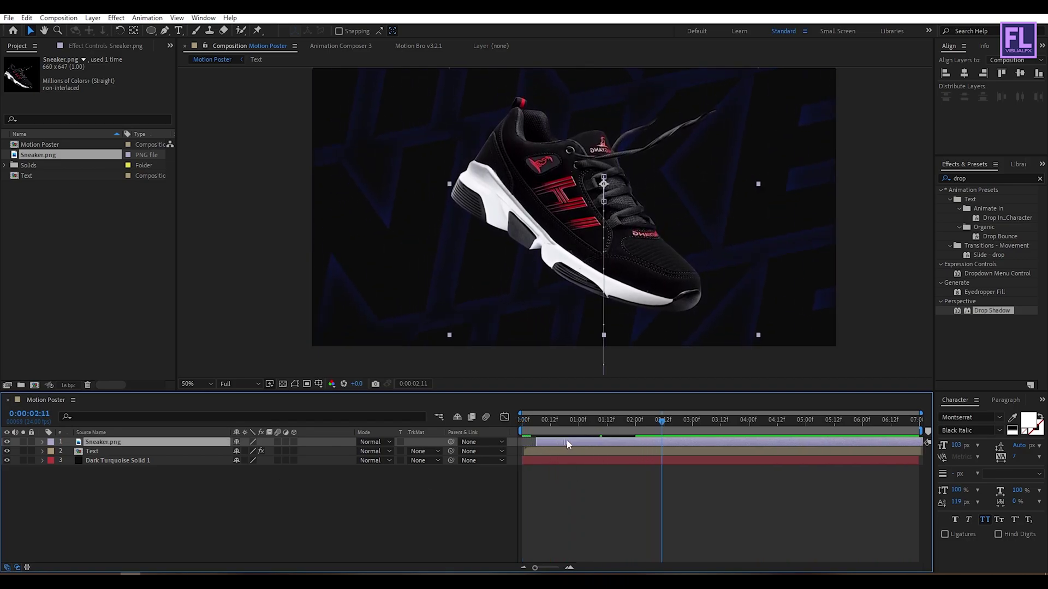
left_click_drag(523, 424, 550, 429)
key("space")
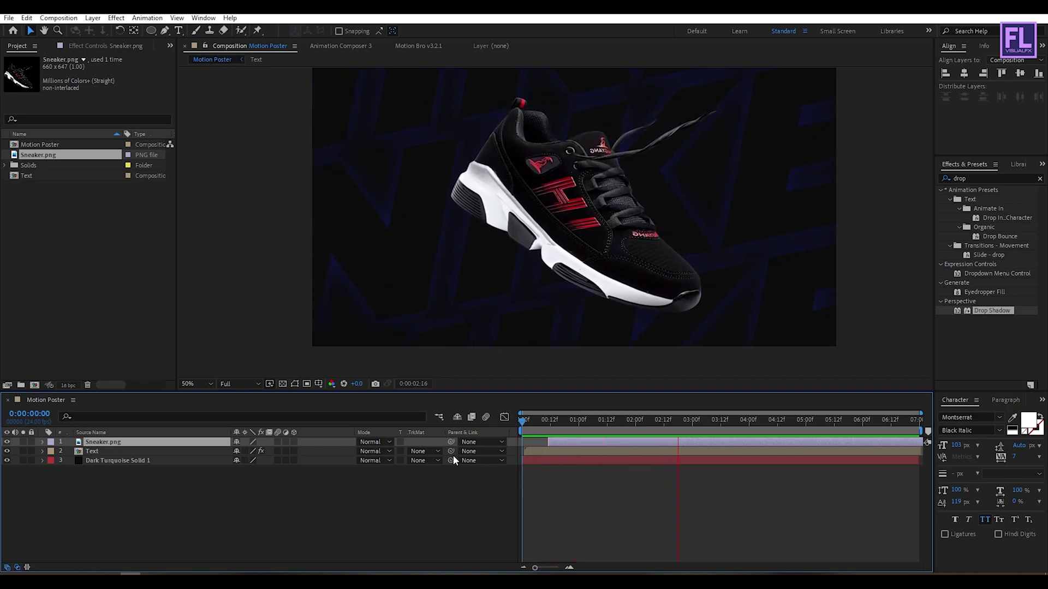
- Add a black Drop Shadow to the Sneaker layer with opacity 100%, direction 230°, distance 33 and softness 101
left_click_drag(885, 420, 687, 405)
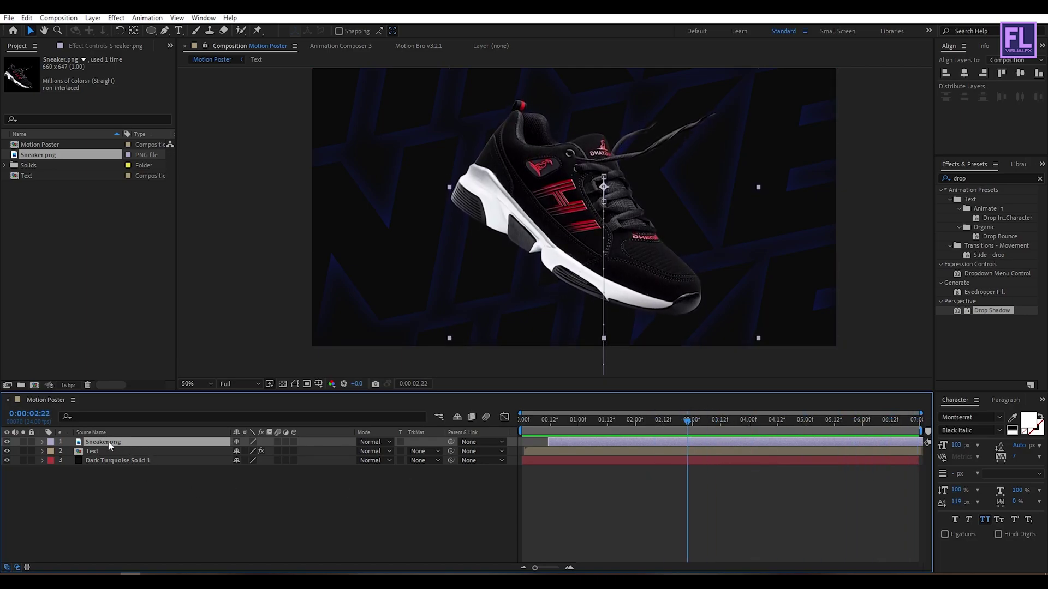
left_click(966, 178)
left_click_drag(987, 318, 160, 443)
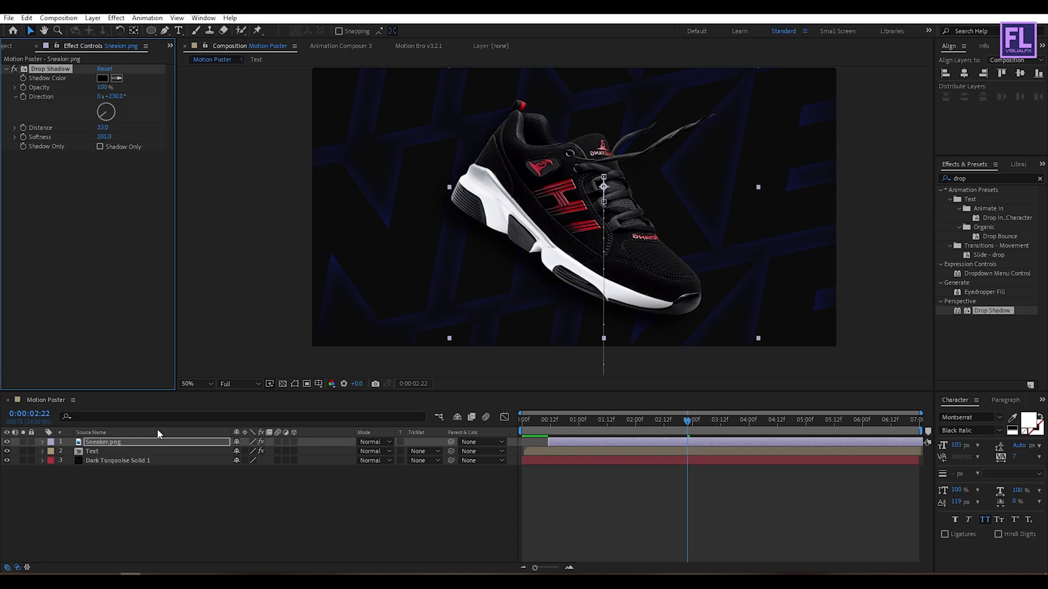
left_click(157, 492)
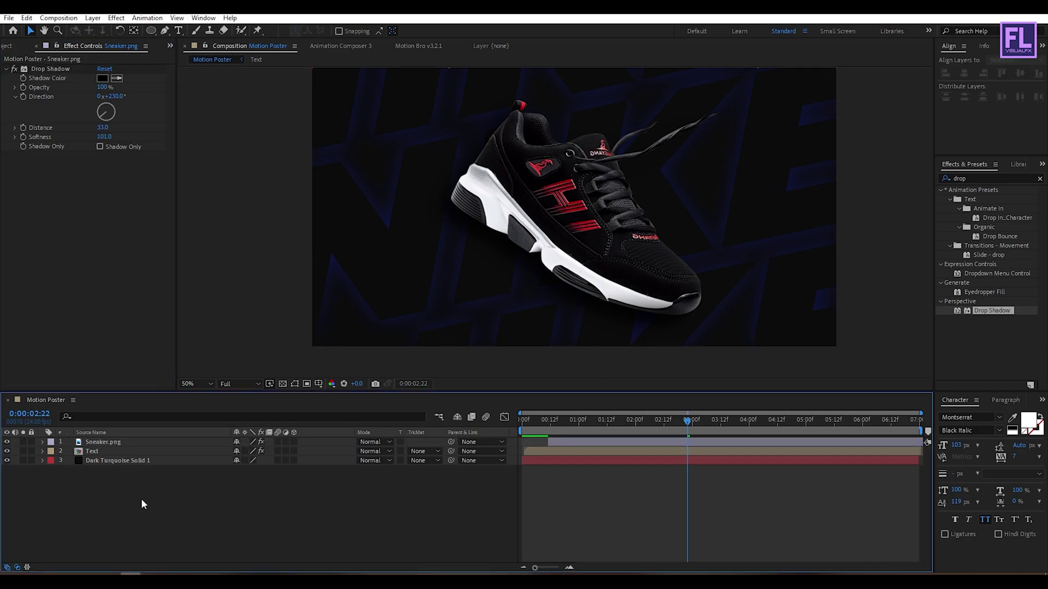
- Create a new text layer reading "SNEA" in the Motion Poster composition
right_click(86, 487)
mouse_move(123, 372)
left_click(277, 382)
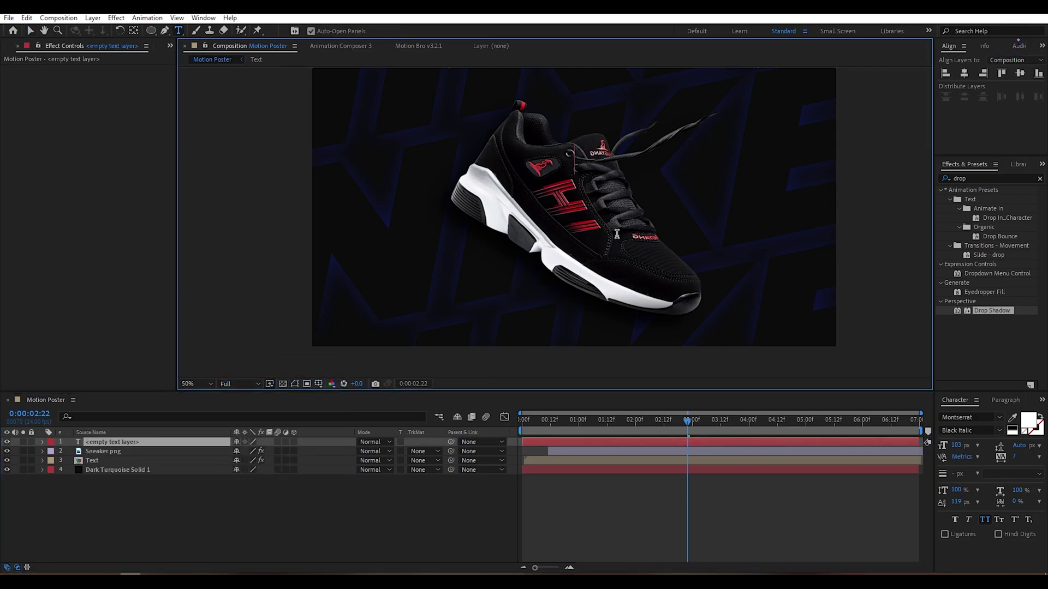
type("SNEA")
key("Escape")
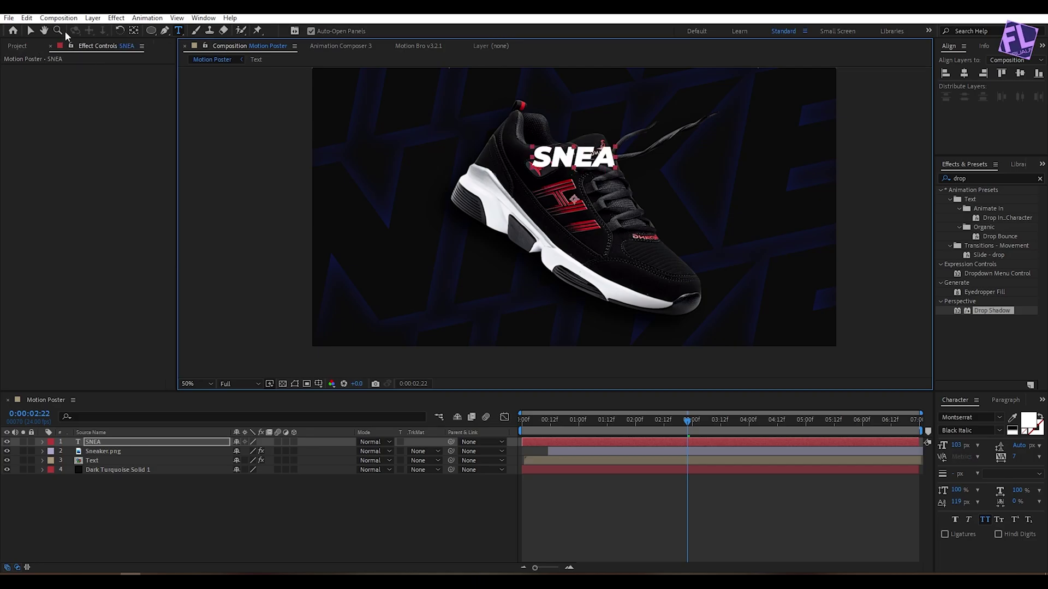
- Enlarge the SNEA text, place its layer below the sneaker, and position it at the shoe's lower left, partly behind the sole
key("v")
left_click(615, 159)
left_click_drag(616, 149, 561, 209)
left_click(115, 444)
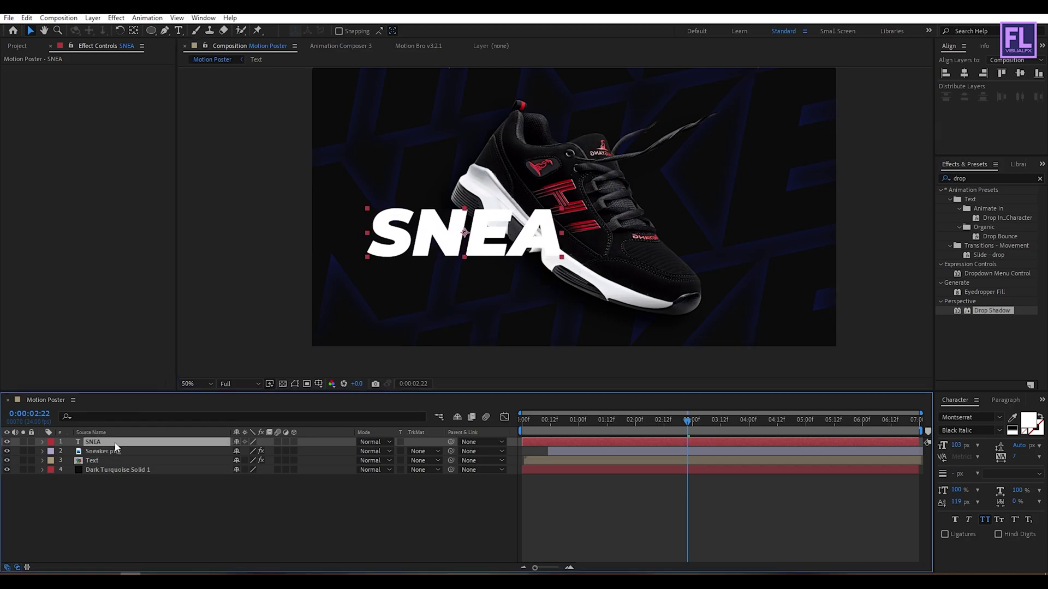
left_click_drag(121, 447, 123, 456)
left_click_drag(397, 246, 385, 268)
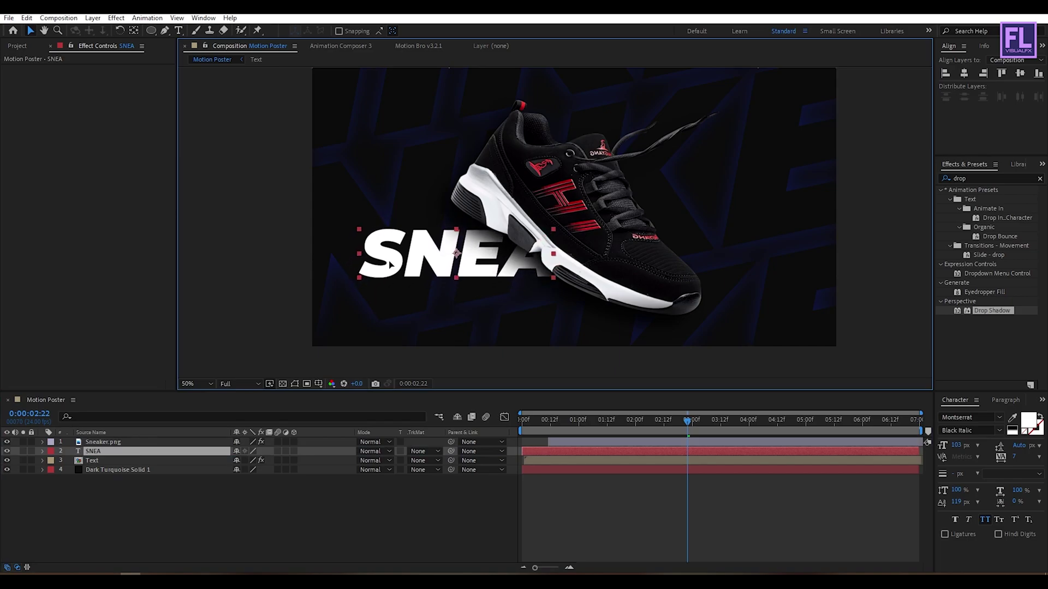
left_click_drag(550, 233, 542, 234)
- Duplicate the SNEA text layer, move the copy to the right of the shoe, and change its text to "Kar."
left_click(117, 454)
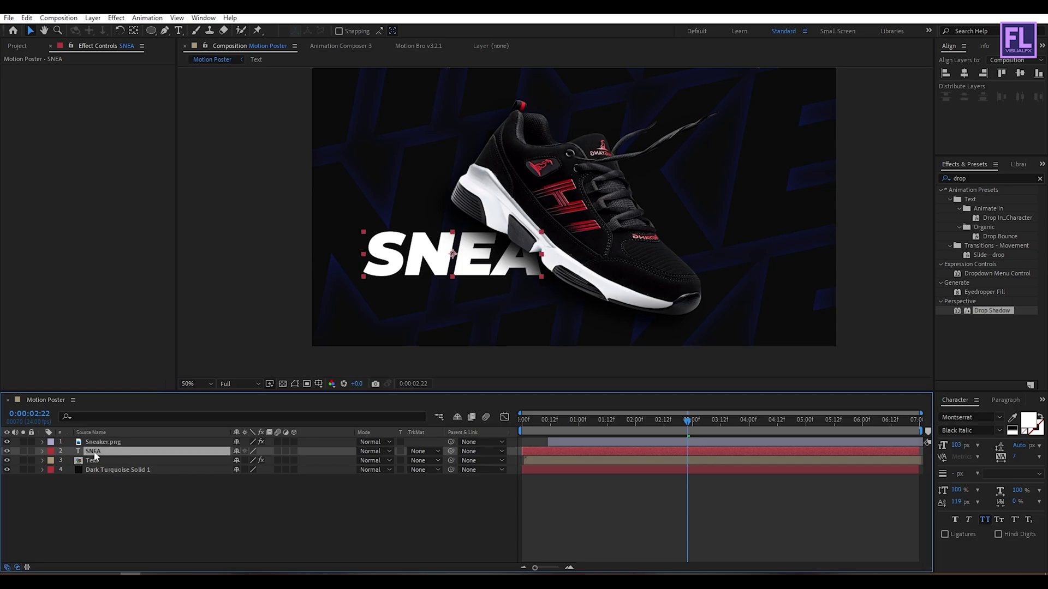
key("ctrl+d")
left_click_drag(483, 269, 745, 214)
double_click(744, 215)
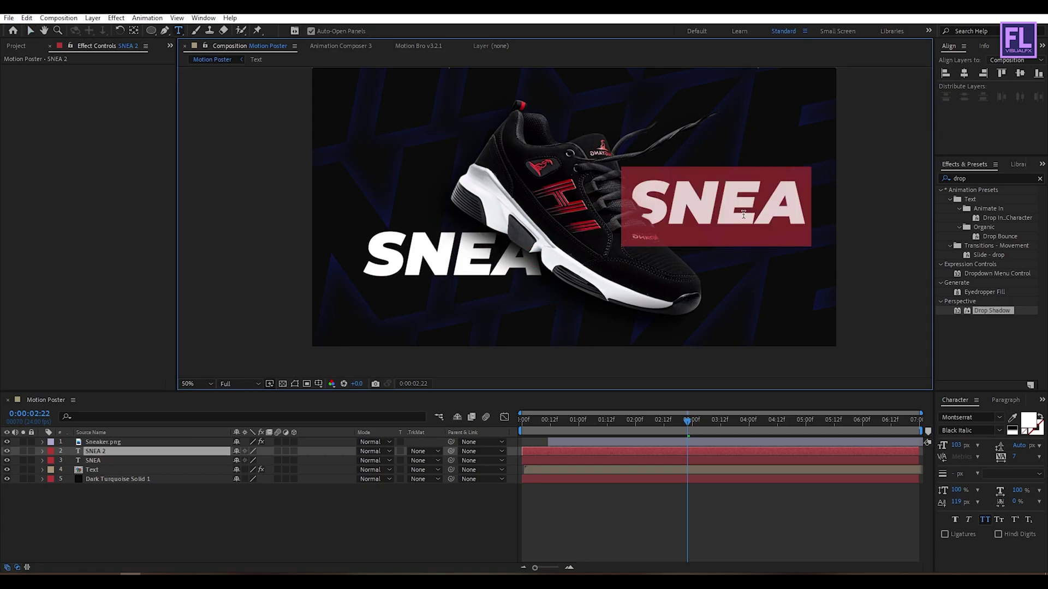
type("Kar.")
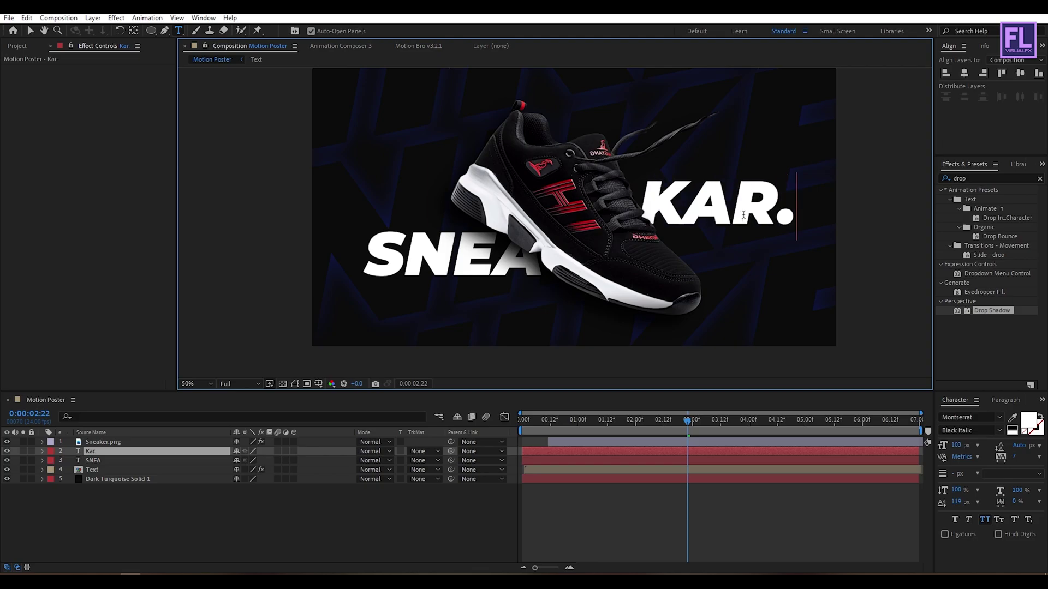
- Change the KAR. text's fill colour from white to a vivid pinkish red
key("Escape")
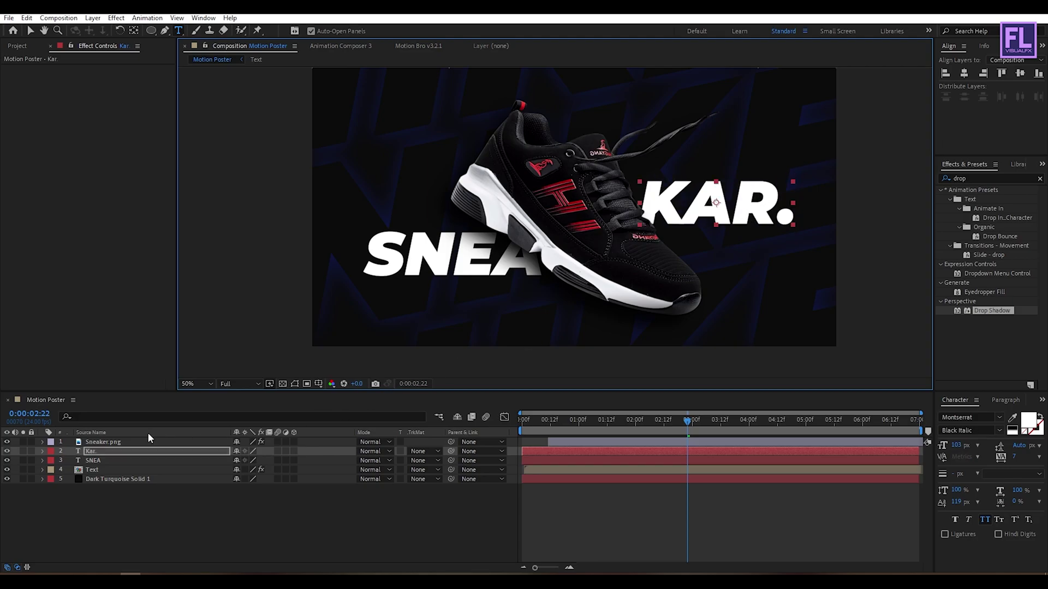
left_click(144, 452)
left_click(1039, 421)
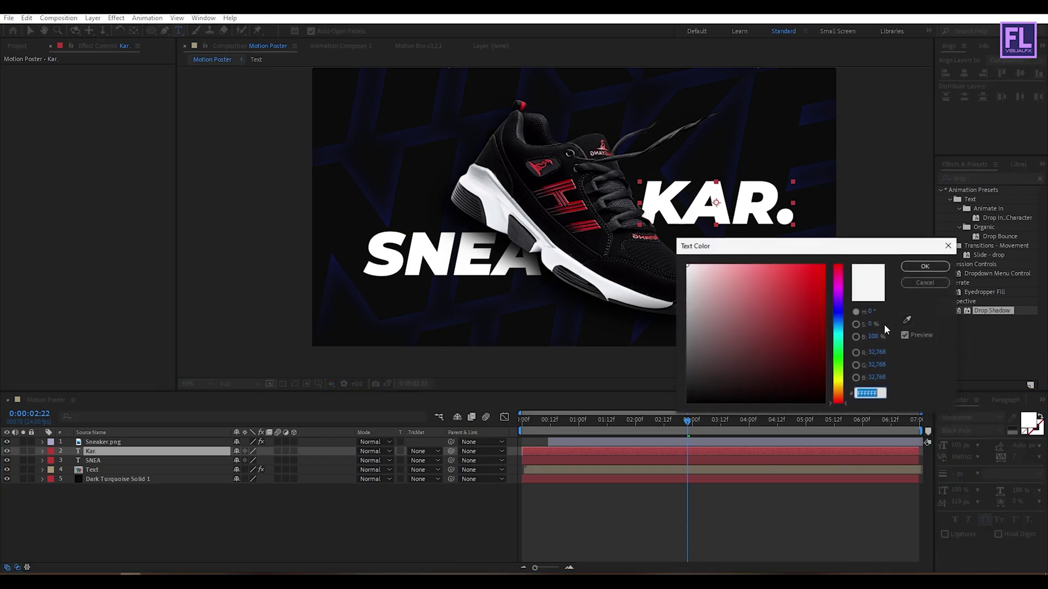
left_click_drag(804, 339, 829, 323)
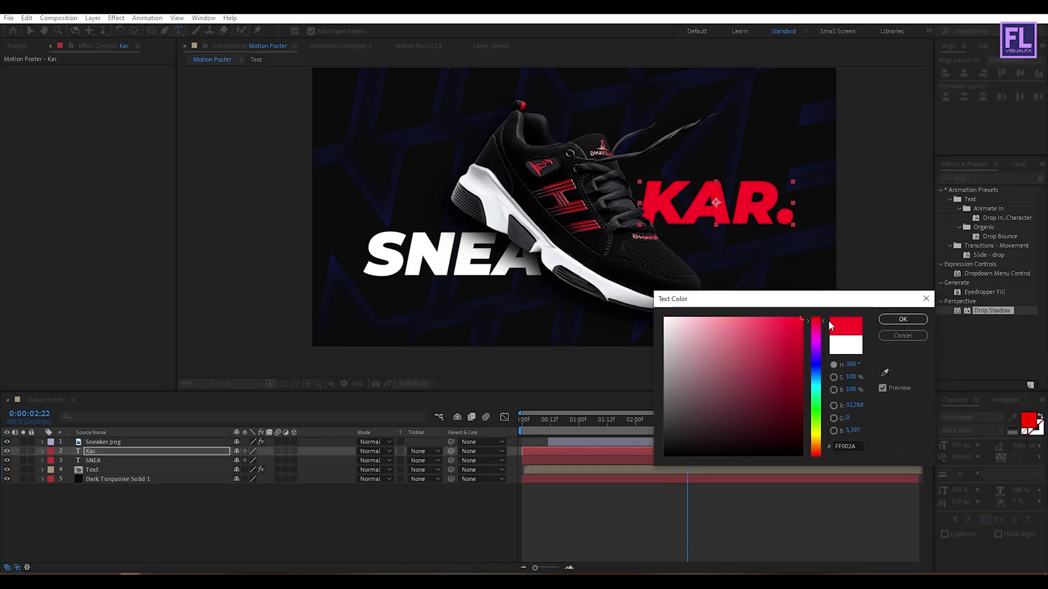
left_click(902, 319)
left_click(244, 416)
- Move the KAR. text slightly to the left and check its placement against the title/action-safe guides
key("v")
left_click_drag(748, 213, 739, 212)
key("apostrophe")
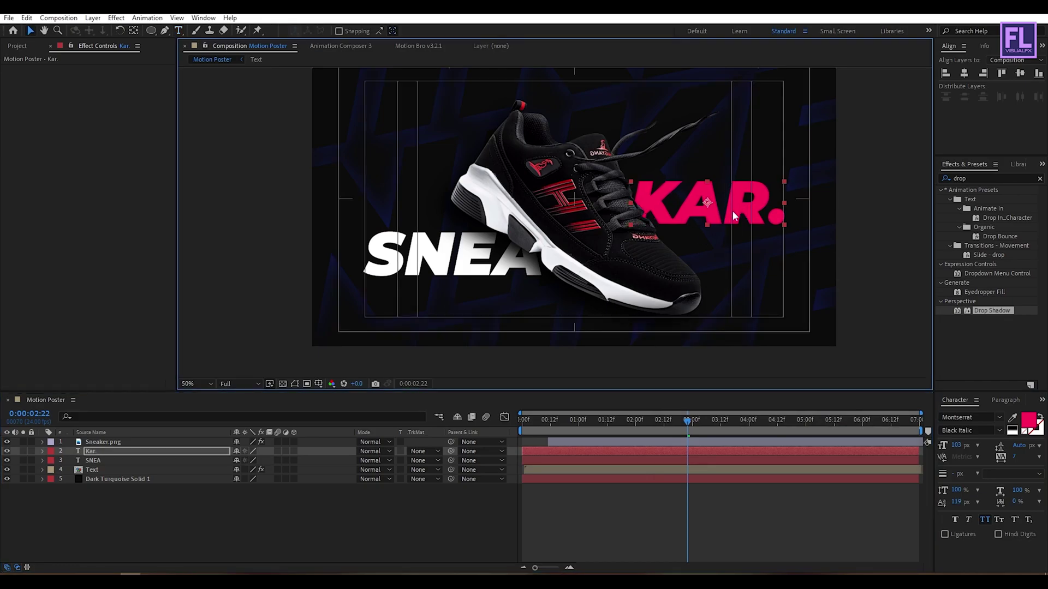
key("apostrophe")
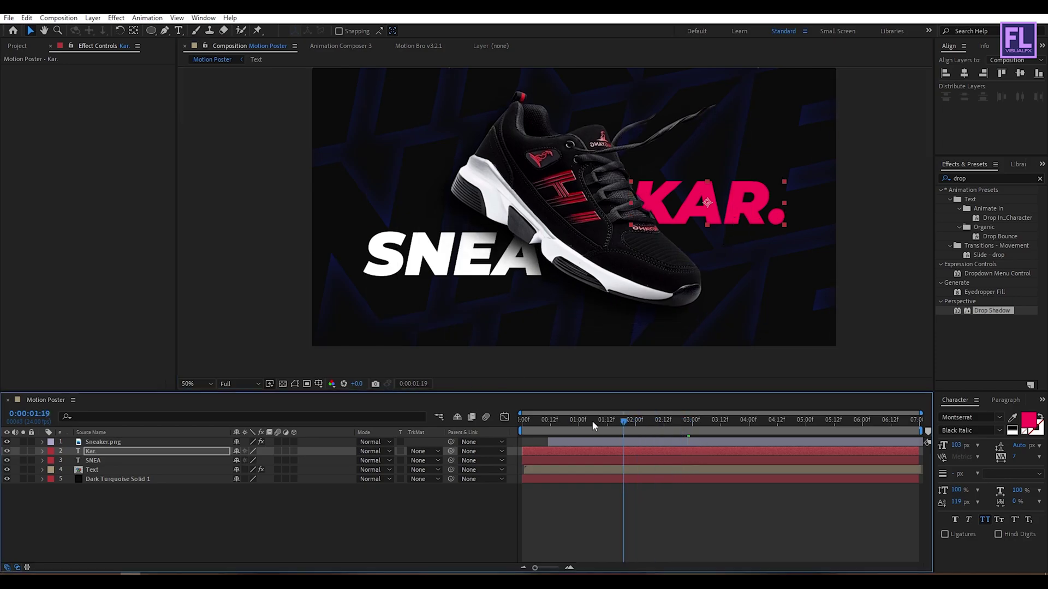
- Set Position keyframes on the SNEA and KAR. layers at 0:00:01:13 and shift them to about 2.6 seconds
key("Home")
left_click_drag(522, 420, 609, 415)
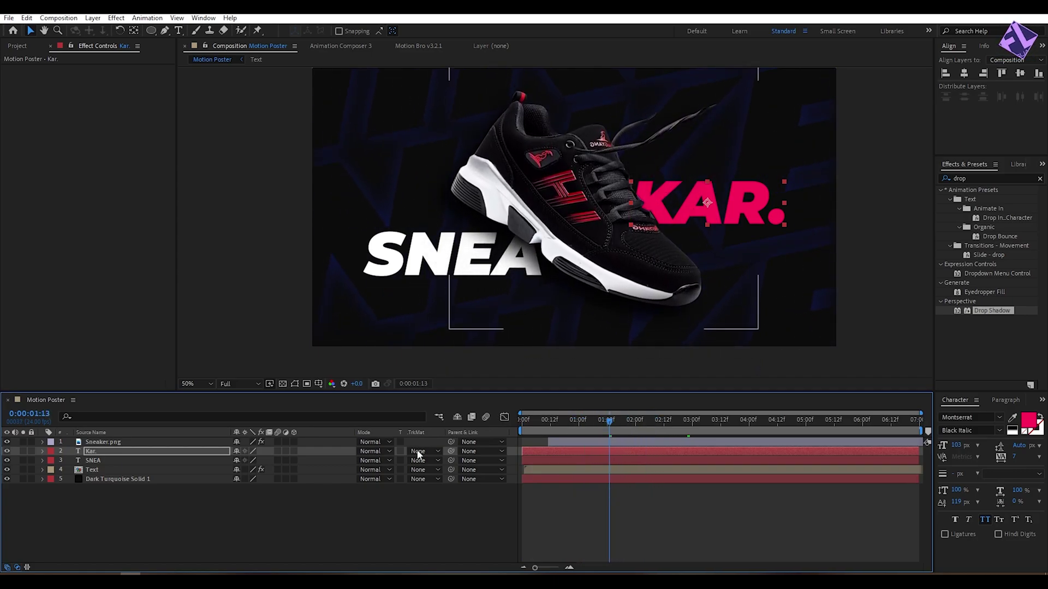
left_click(107, 460)
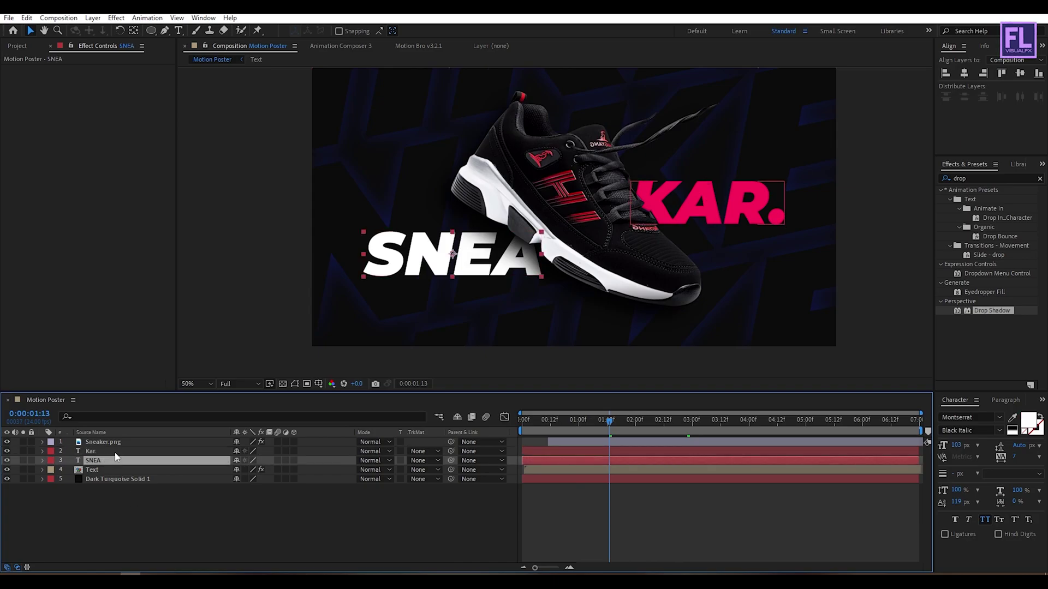
left_click(114, 453, "shift")
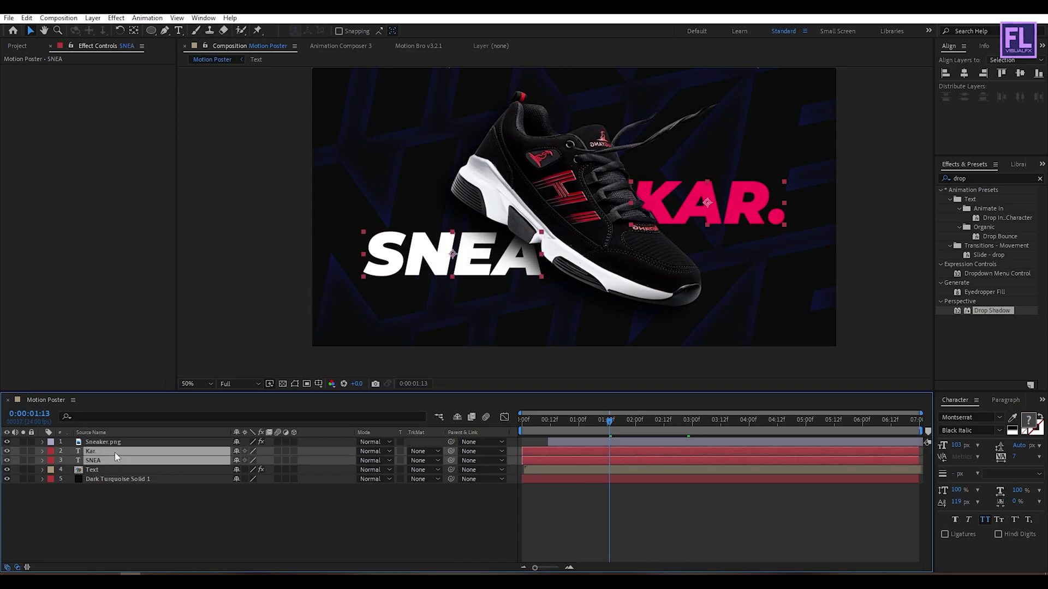
key("p")
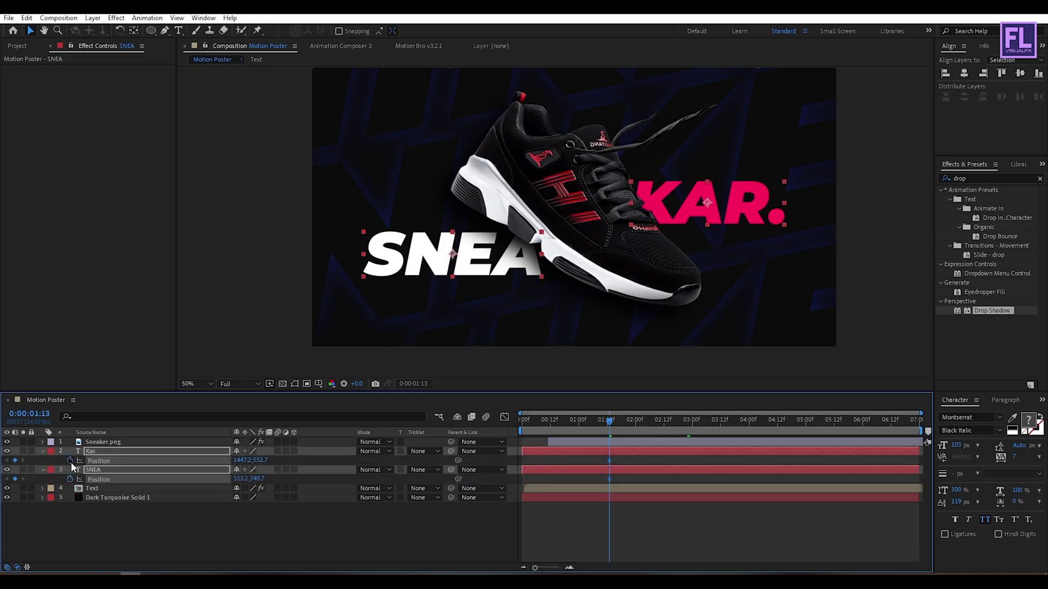
left_click_drag(610, 461, 675, 464)
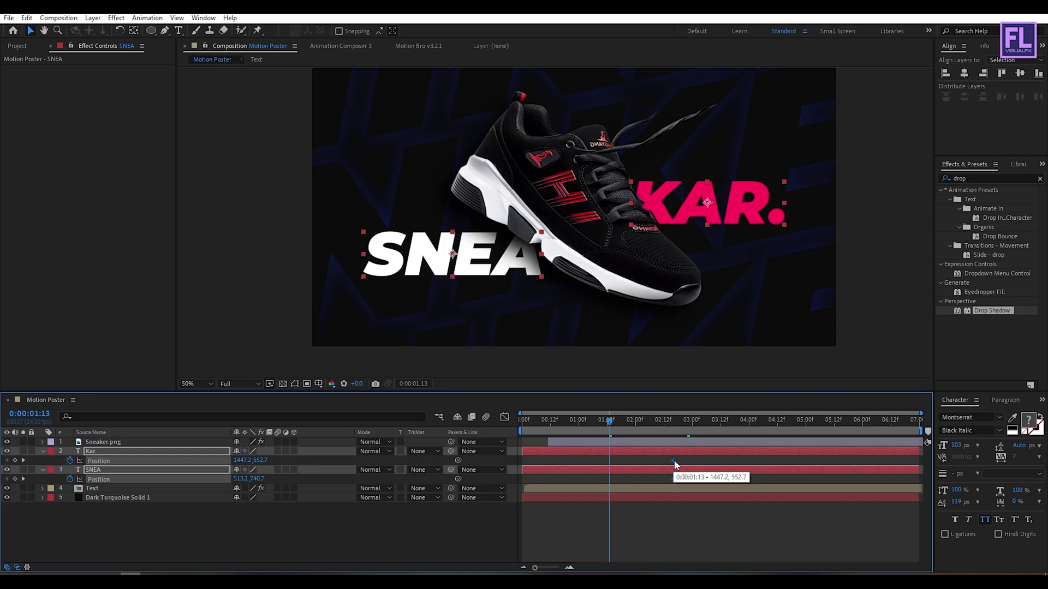
left_click(654, 525)
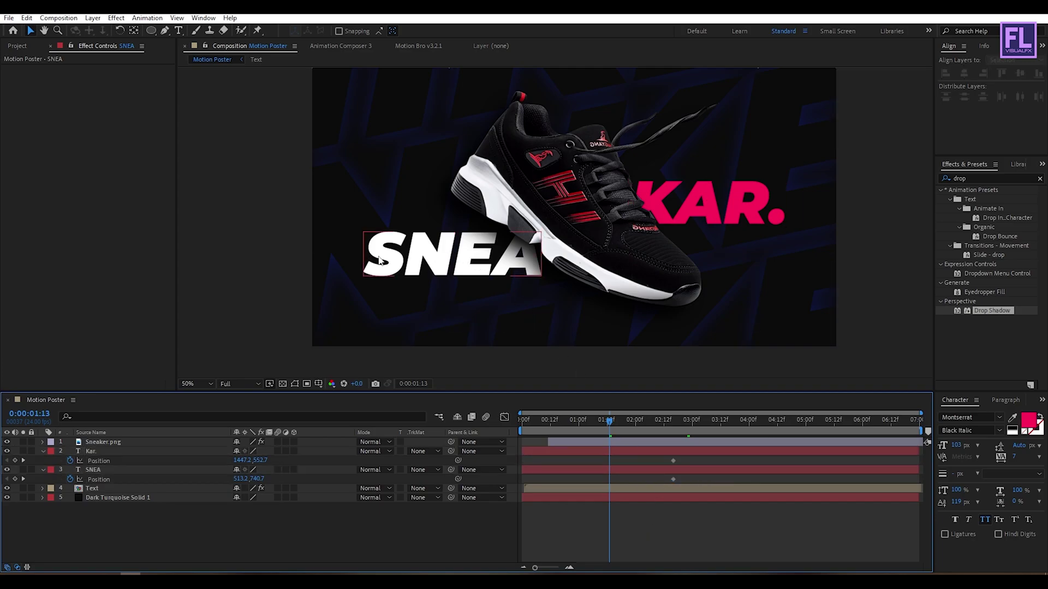
- At 0:00:01:13, move SNEA horizontally off the frame's left side and KAR. off its right side
left_click_drag(391, 257, 246, 271)
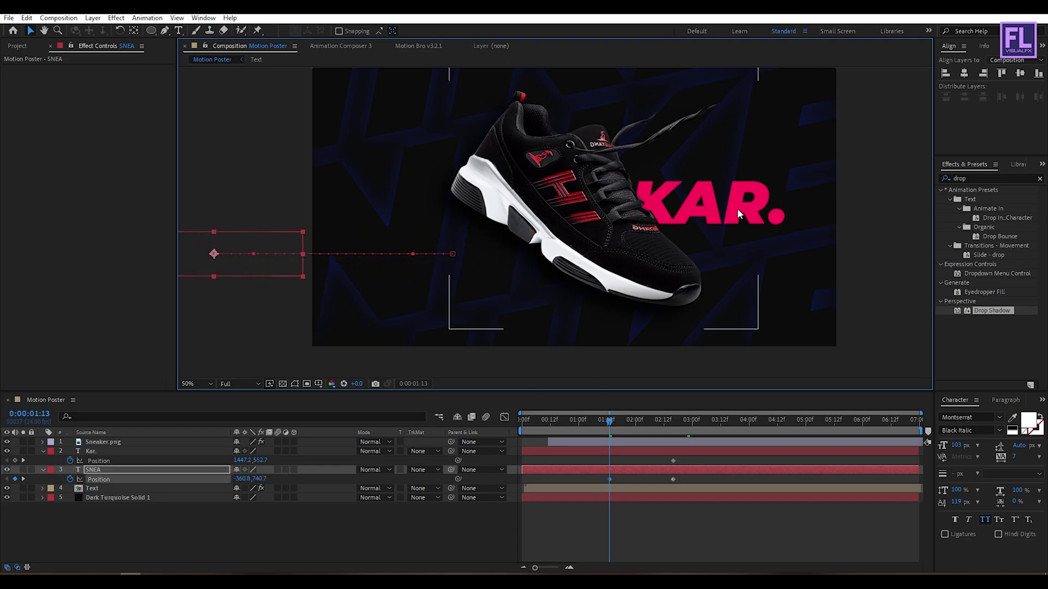
left_click(762, 209)
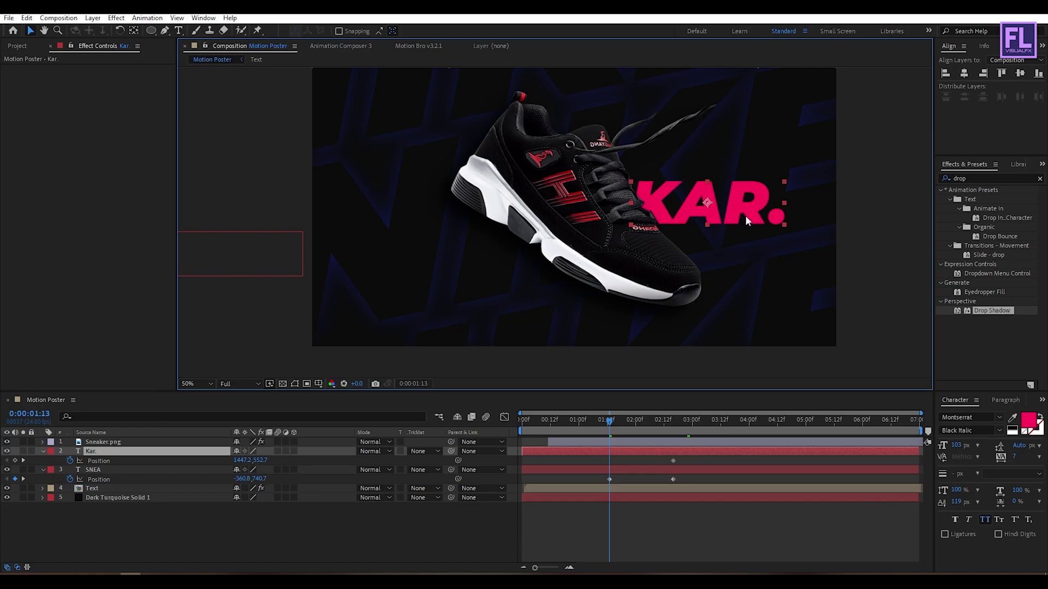
left_click_drag(732, 215, 925, 207)
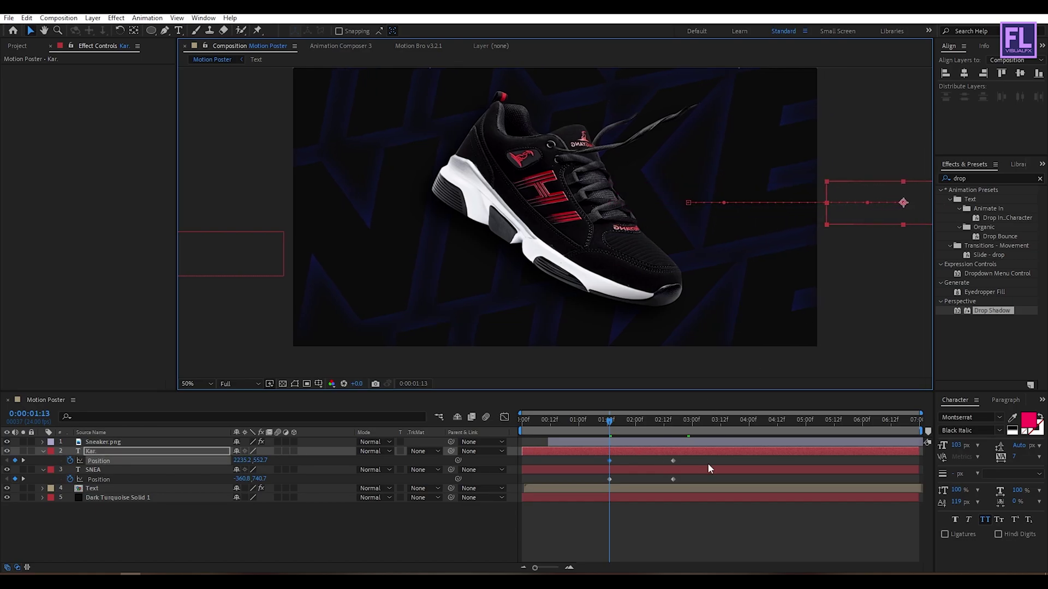
- Apply Easy Ease to both text layers' Position keyframes, shape their speed graph into a sharp central peak, and preview the slide-in
left_click_drag(708, 460, 594, 483)
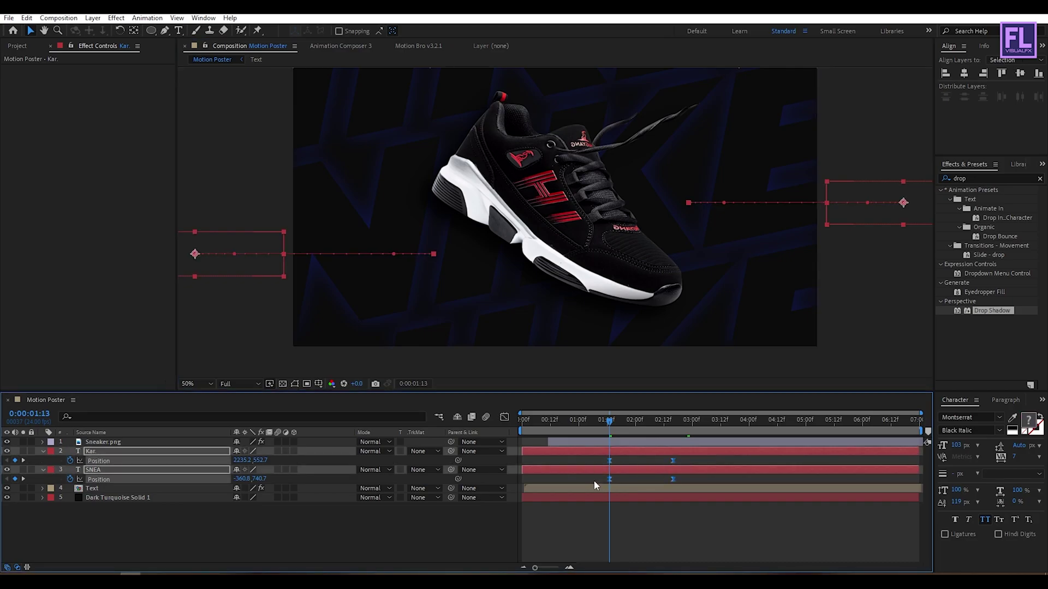
left_click(504, 417)
left_click_drag(644, 546, 630, 536)
left_click_drag(609, 420, 598, 421)
left_click(583, 421)
key("space")
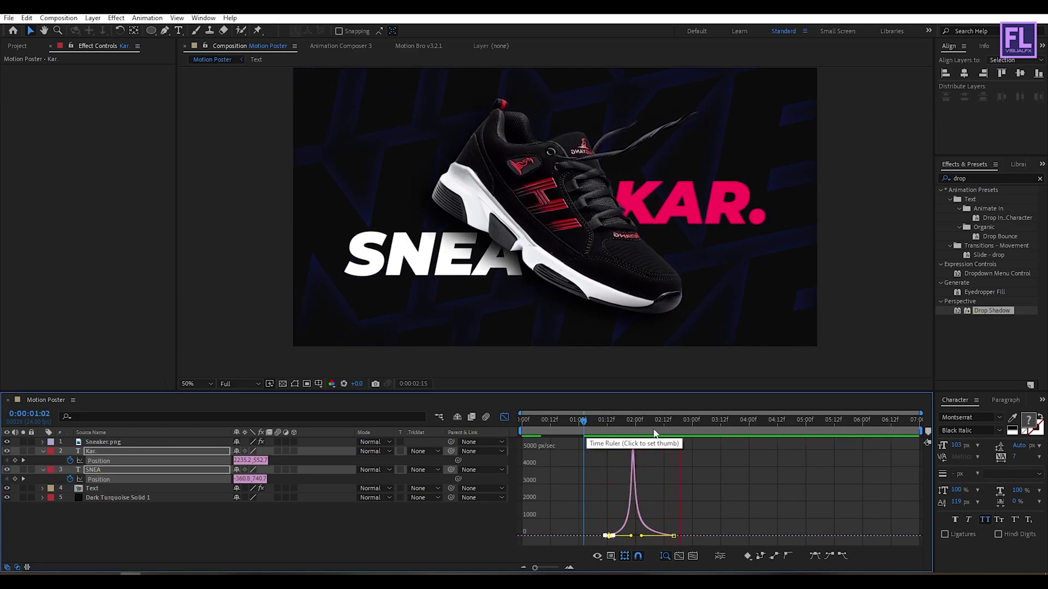
left_click(601, 431)
key("space")
key("space")
left_click(504, 417)
- Shift the Position keyframes of both SNEA and KAR. earlier so they start at about 1 second
left_click_drag(695, 464, 596, 462)
left_click(612, 420)
left_click_drag(568, 425, 607, 422)
left_click_drag(694, 457, 578, 480)
left_click_drag(654, 477, 587, 479)
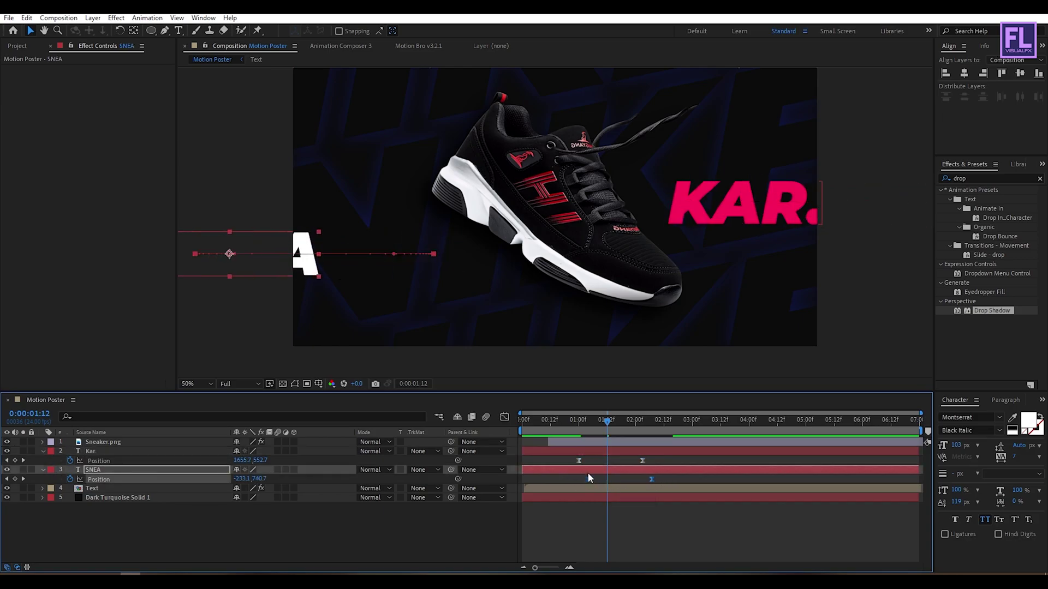
key("ctrl+z")
- Offset KAR.'s Position keyframes to start about four frames after SNEA's, preview the stagger, and collapse both layers' properties
left_click_drag(662, 457, 595, 464)
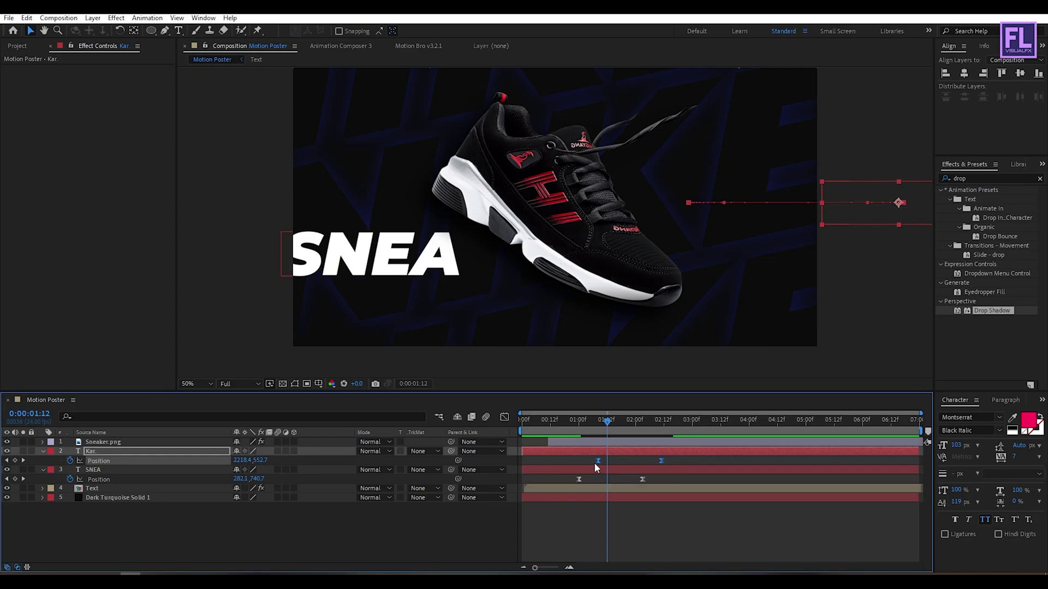
key("space")
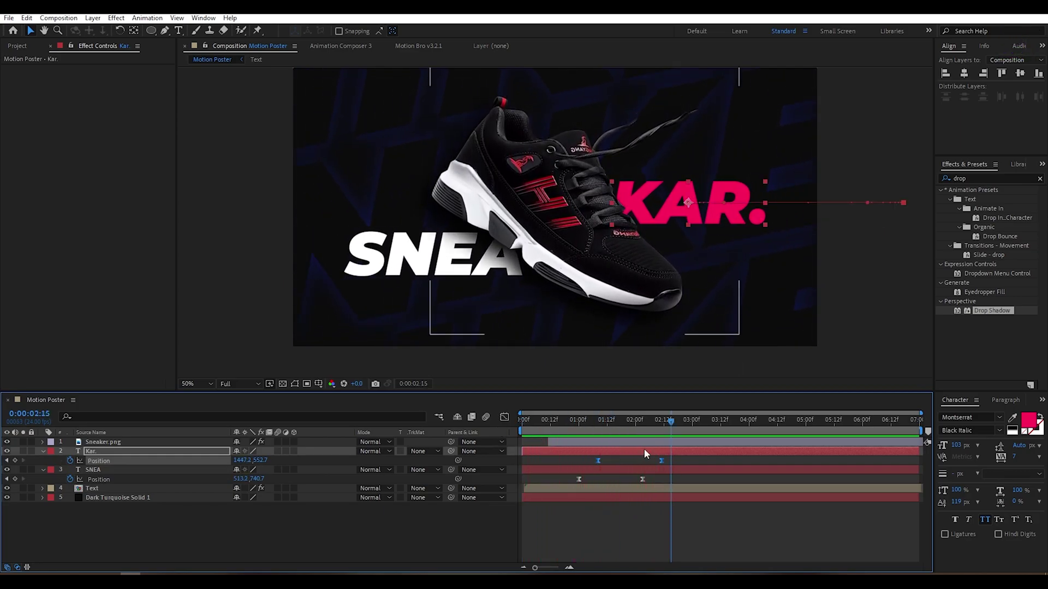
left_click_drag(659, 461, 649, 460)
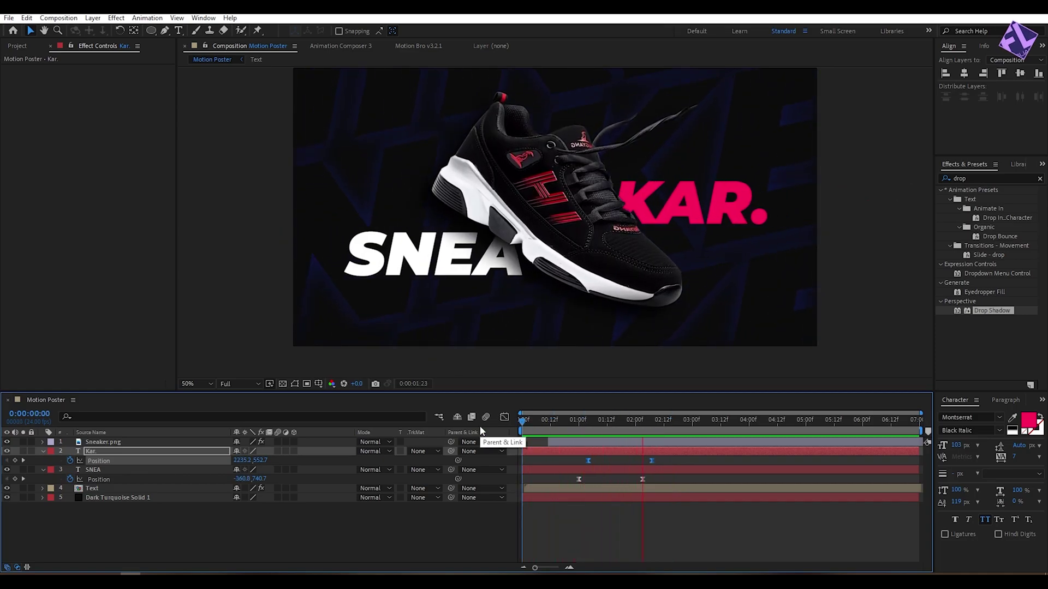
key("space")
left_click_drag(668, 419, 886, 396)
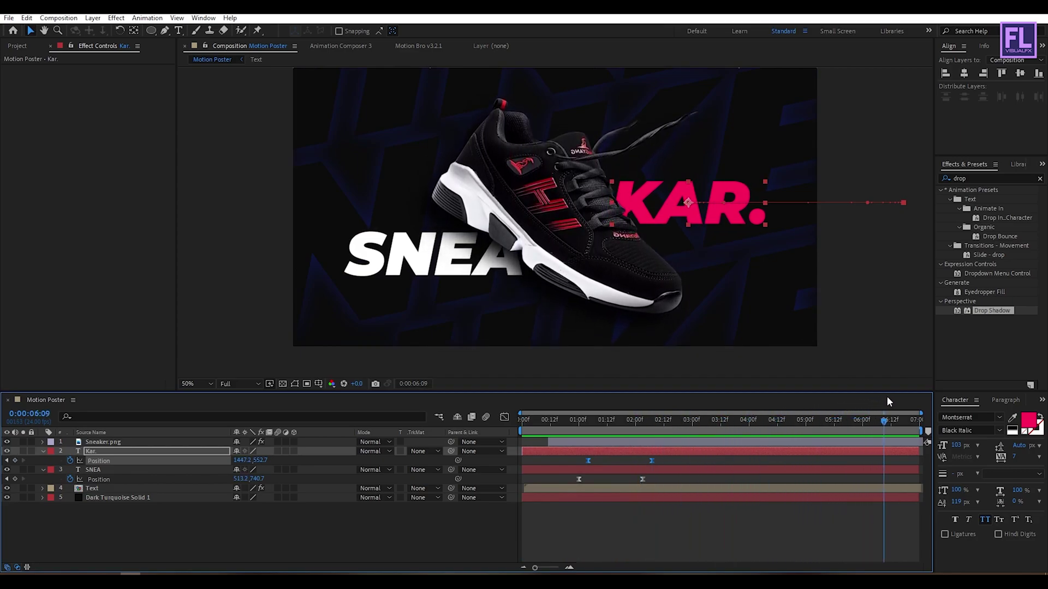
left_click(43, 452)
left_click(42, 460)
left_click(141, 520)
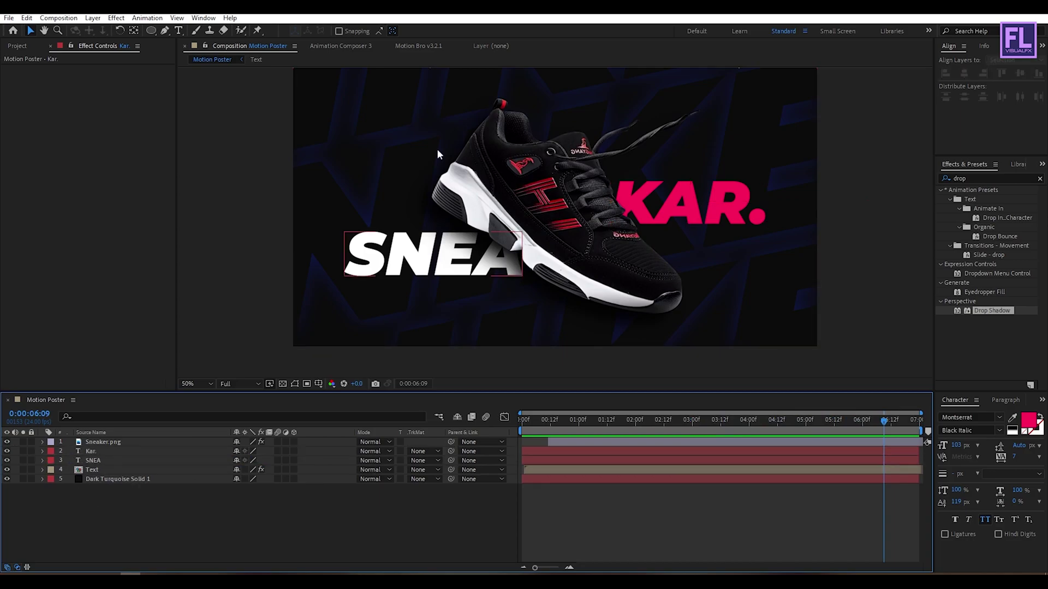
- Set up the Pen tool with no fill and a 12 px blue stroke
key("h")
left_click_drag(412, 133, 400, 152)
key("v")
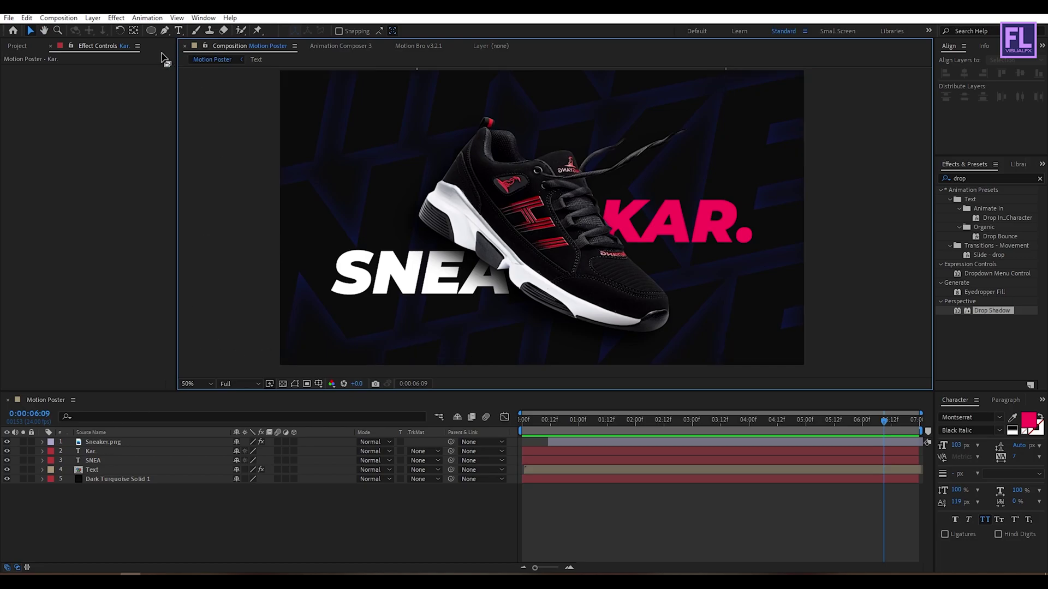
left_click(165, 31)
left_click(326, 31)
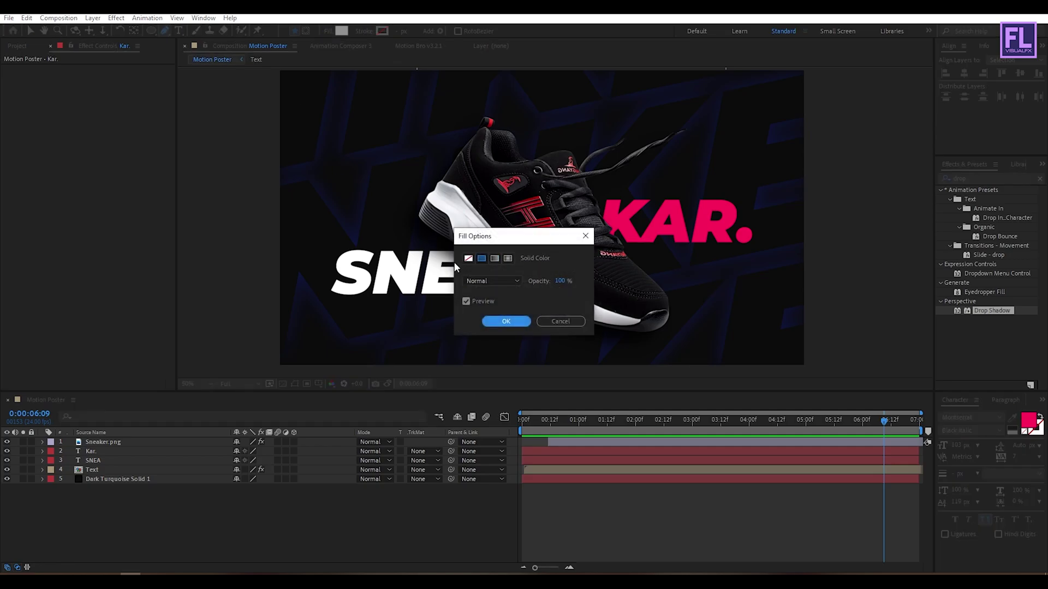
left_click(513, 236)
left_click(549, 300)
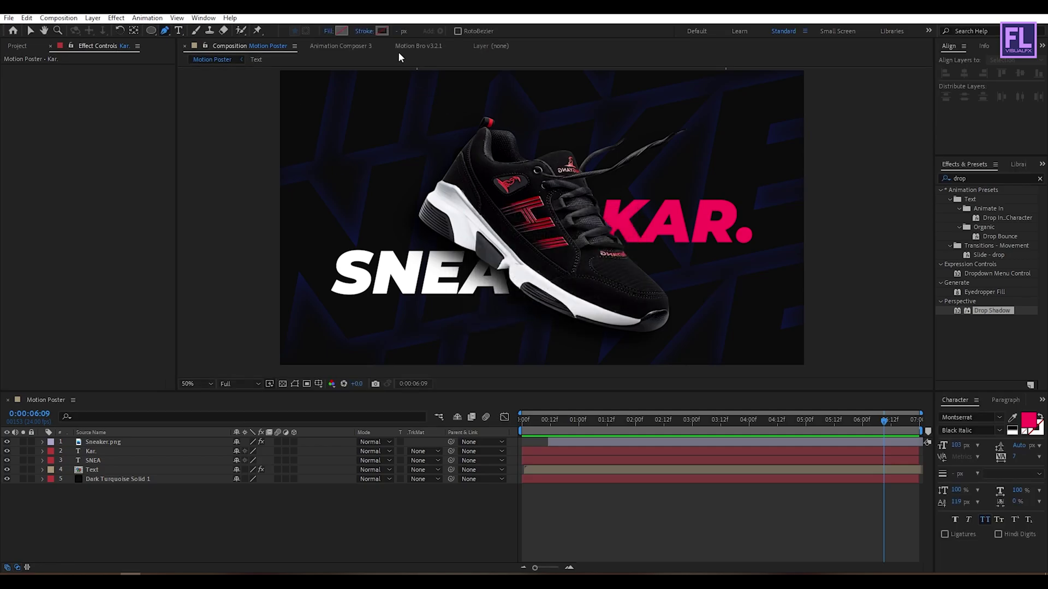
left_click_drag(396, 34, 399, 33)
- Draw a smooth wavy path across the sneaker, from beyond the frame's left edge to just past its lower right edge
left_click(239, 208)
left_click_drag(394, 151, 432, 209)
left_click_drag(503, 207, 643, 163)
left_click_drag(677, 201, 733, 249)
left_click_drag(807, 301, 875, 303)
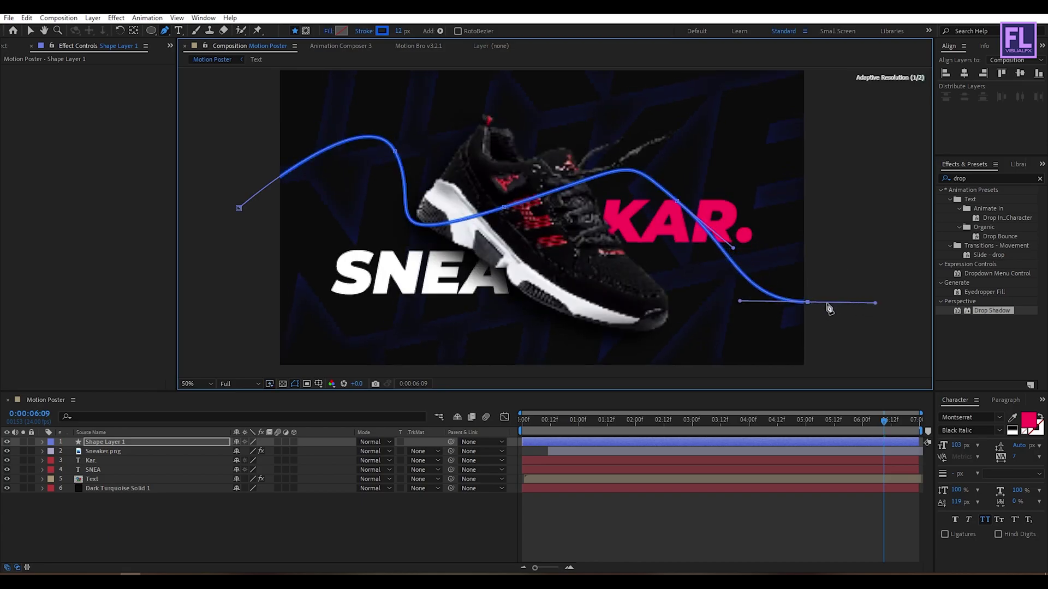
left_click_drag(808, 303, 817, 303)
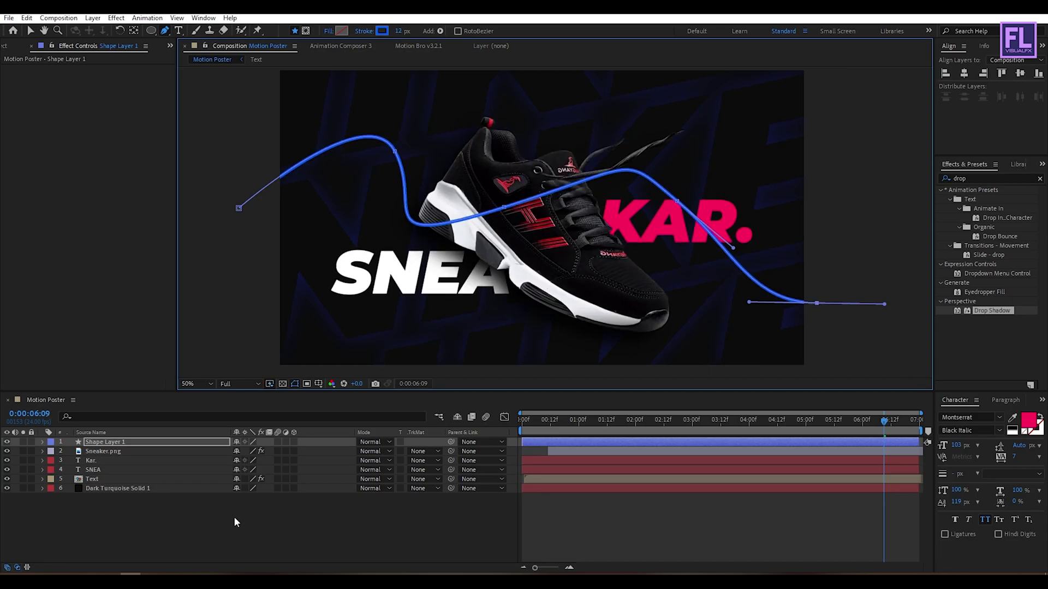
- Place the wavy line's shape layer below SNEA and above the Text layer, behind the sneaker
left_click(243, 532)
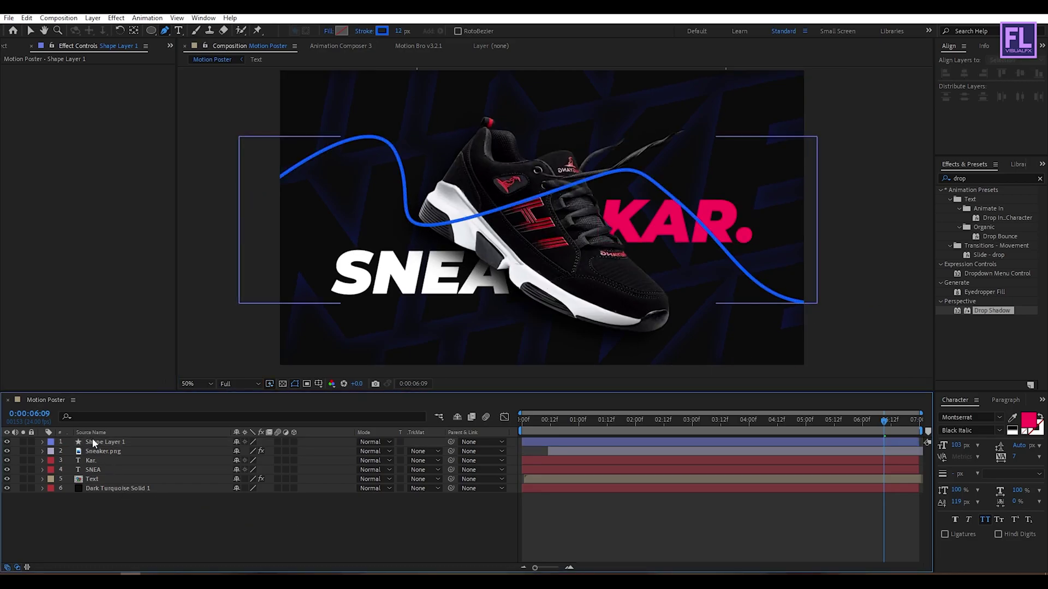
left_click(109, 443)
left_click_drag(123, 446, 133, 470)
left_click(145, 532)
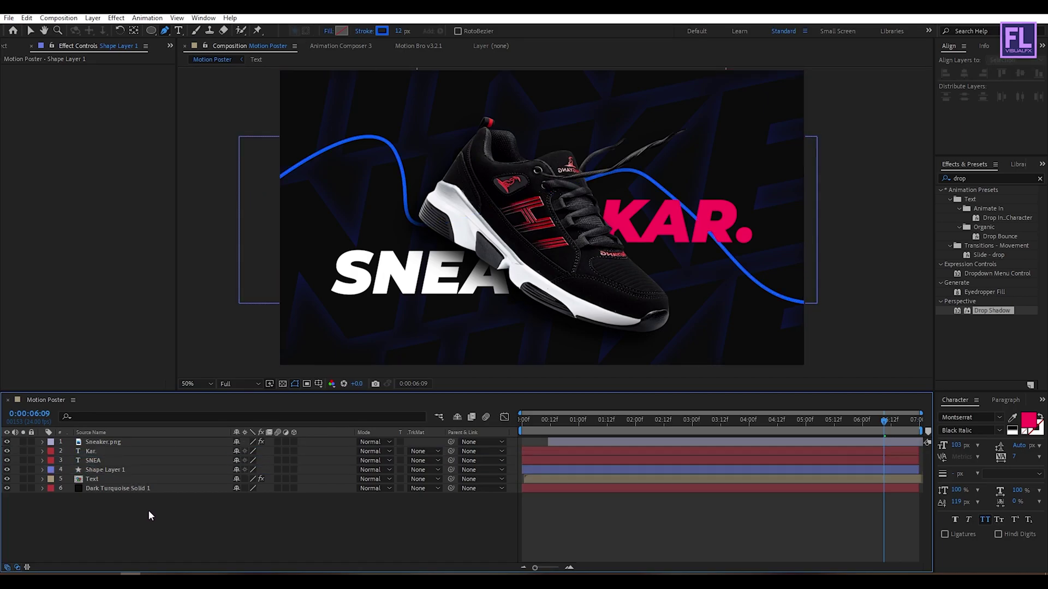
- Add Trim Paths to the wavy line's shape layer and expand its properties
left_click(103, 470)
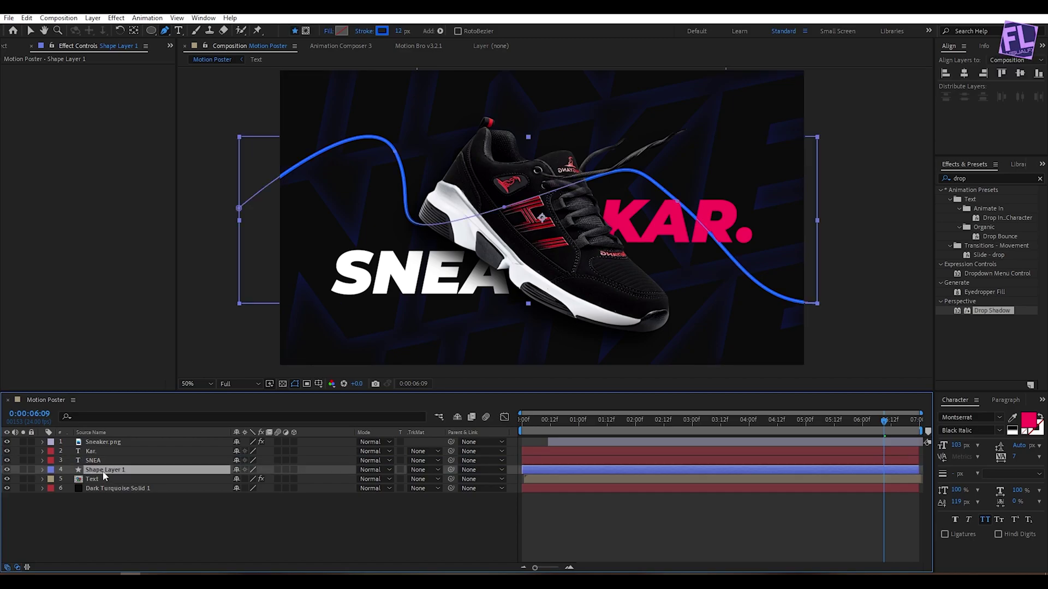
left_click(42, 470)
left_click(348, 479)
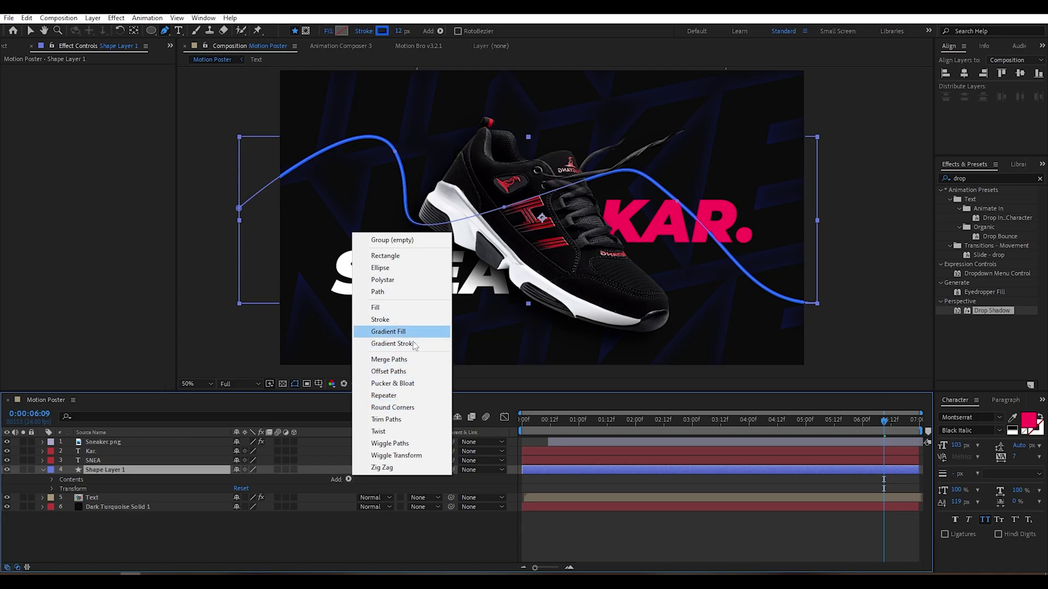
left_click(386, 419)
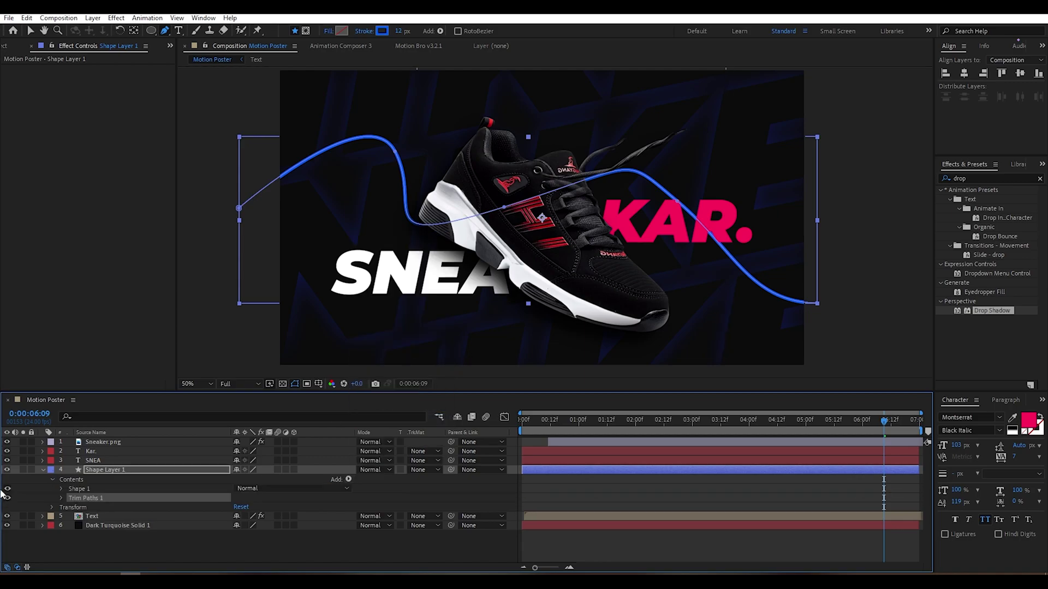
left_click(61, 498)
- Keyframe the Trim Paths End from 0% at 0:00:01:20 to 100% at 0:00:03:09
left_click_drag(884, 421, 626, 434)
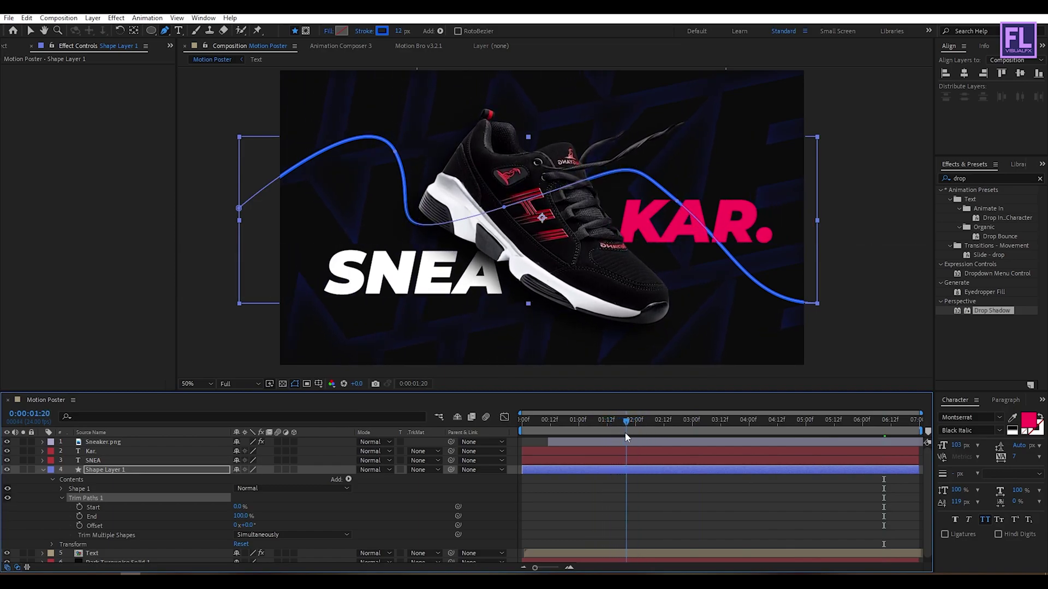
left_click(79, 516)
left_click_drag(241, 517, 155, 519)
left_click_drag(629, 421, 715, 424)
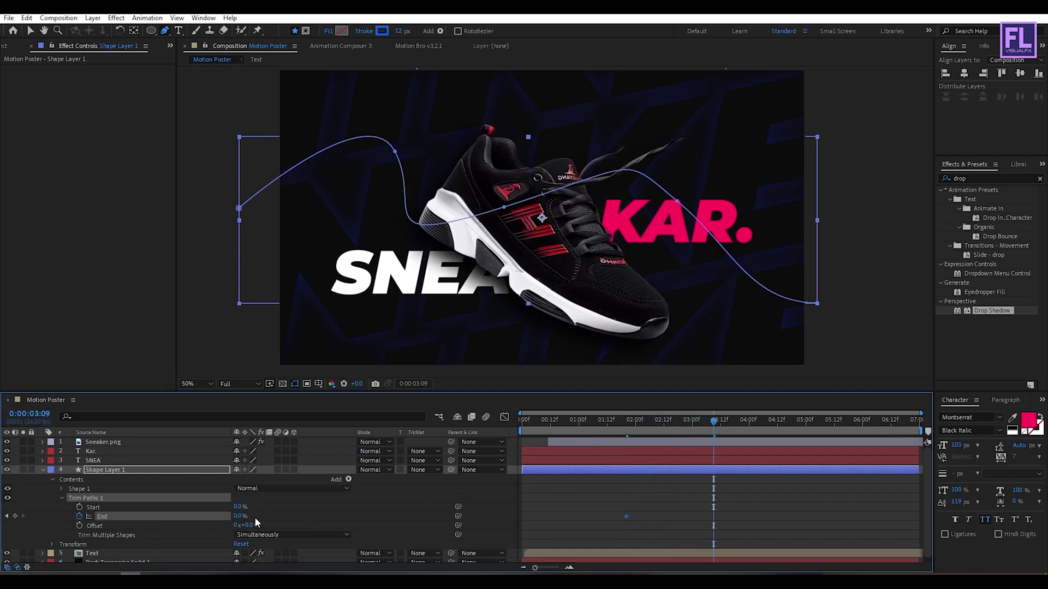
left_click_drag(238, 517, 367, 508)
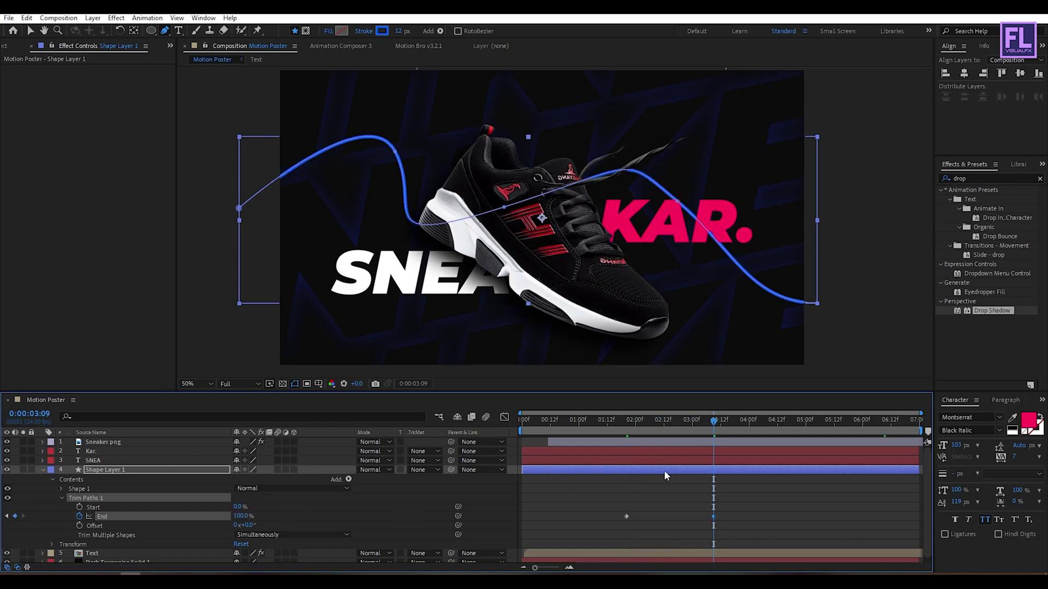
- Keyframe the wavy line's Trim Paths Start from 0% at 0:00:03:03 to 100% at 0:00:04:21
left_click_drag(715, 423, 702, 426)
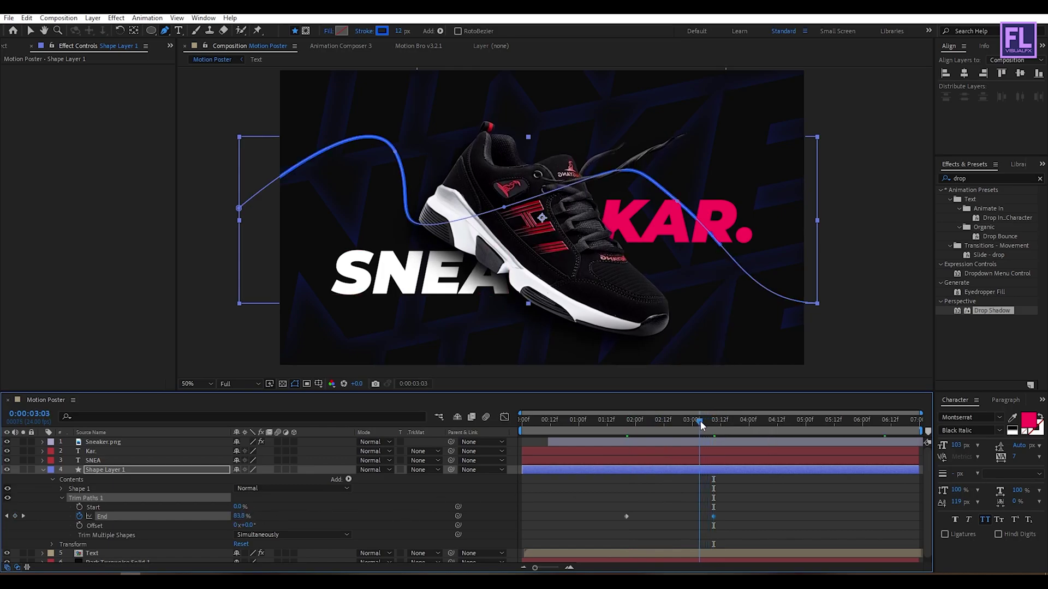
left_click(79, 507)
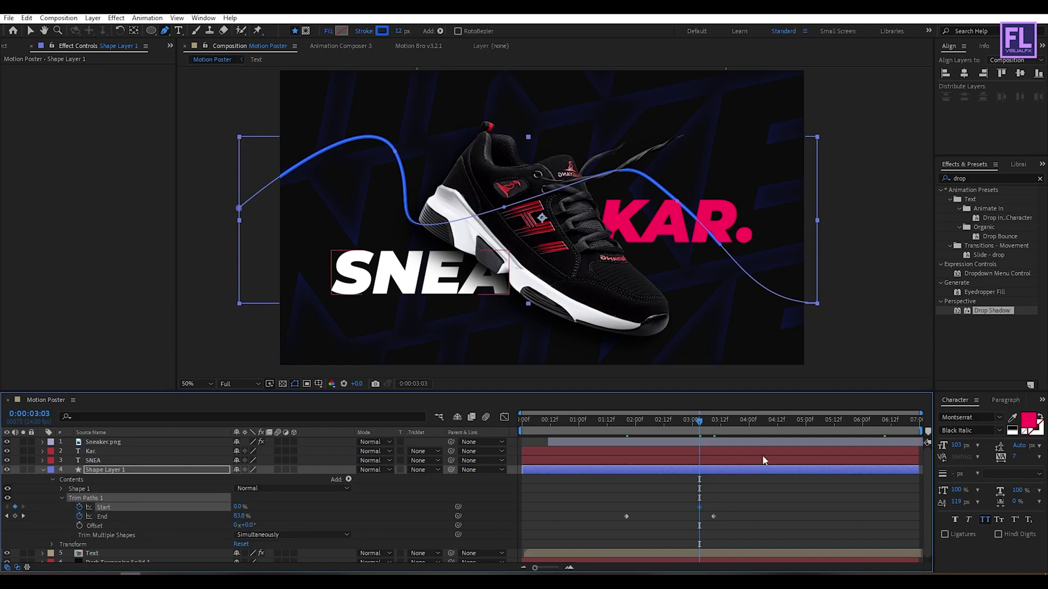
left_click_drag(702, 421, 799, 424)
left_click_drag(239, 505, 344, 504)
- Ease the Trim Paths Start and End keyframes and shape their speed curves to peak early with a long slowdown
left_click_drag(829, 493, 550, 531)
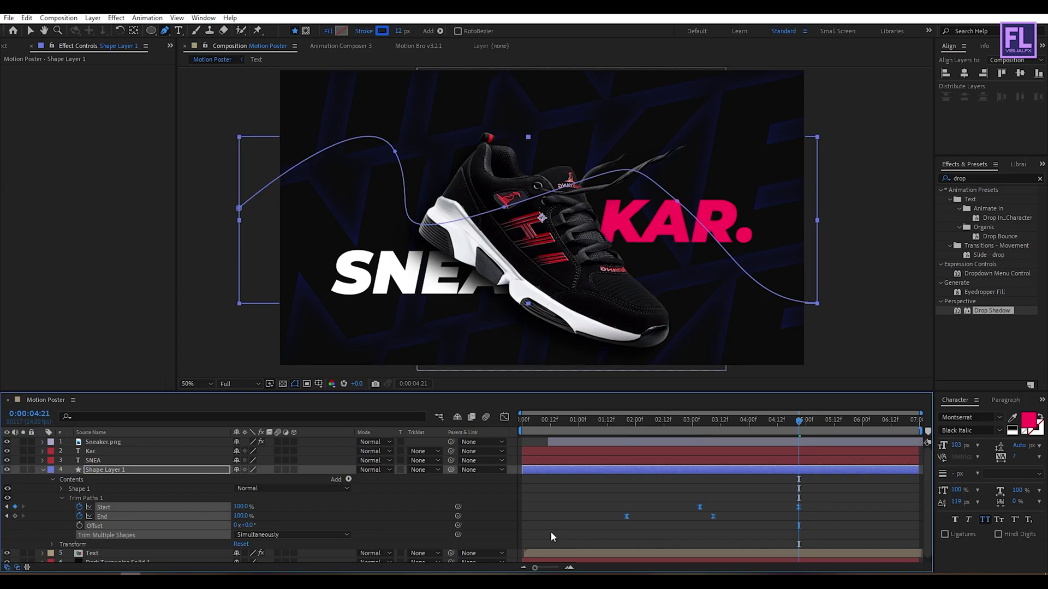
left_click(505, 417)
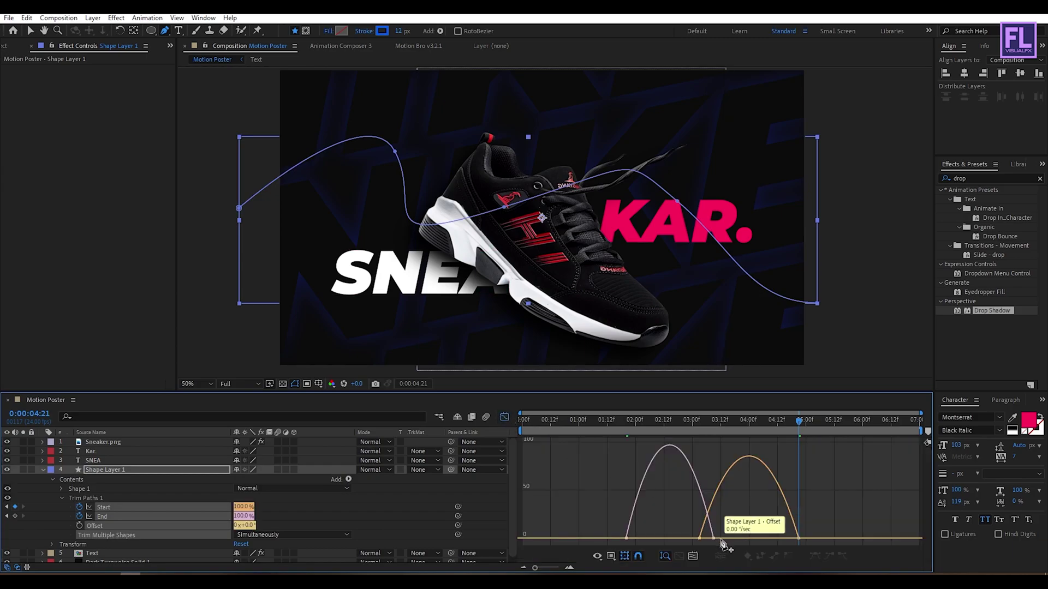
key("v")
left_click_drag(796, 440, 726, 512)
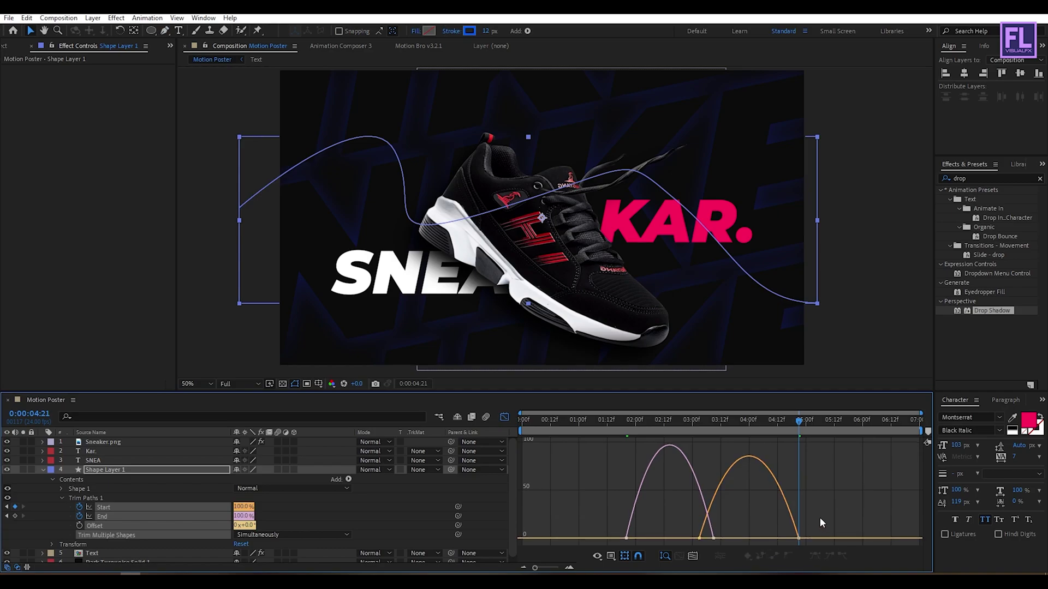
left_click_drag(773, 538, 640, 538)
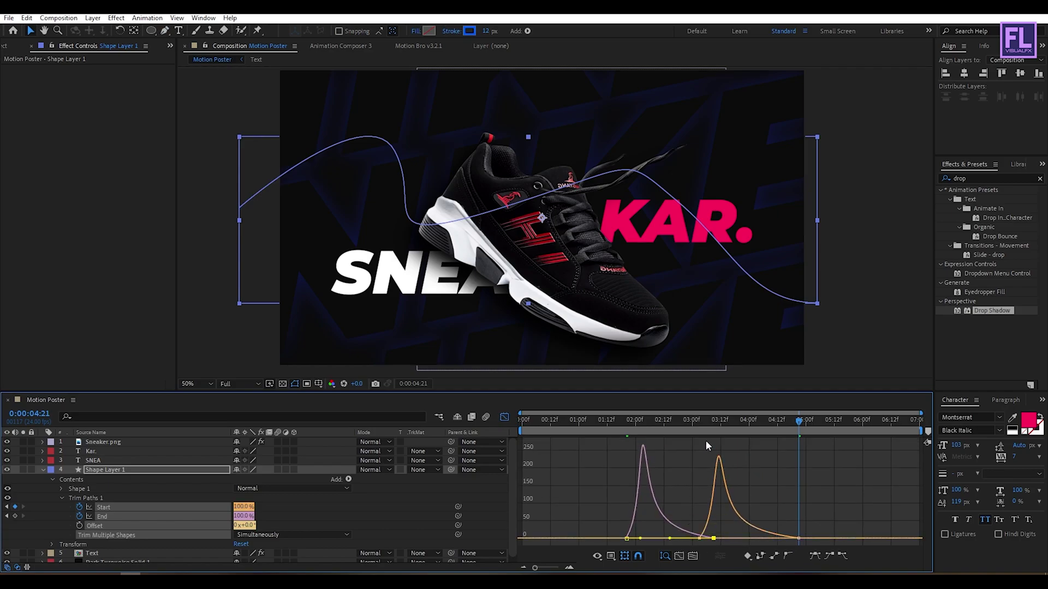
- Preview the wavy line's animation, collapse its layer, and play the poster from the start in the normal timeline view
key("space")
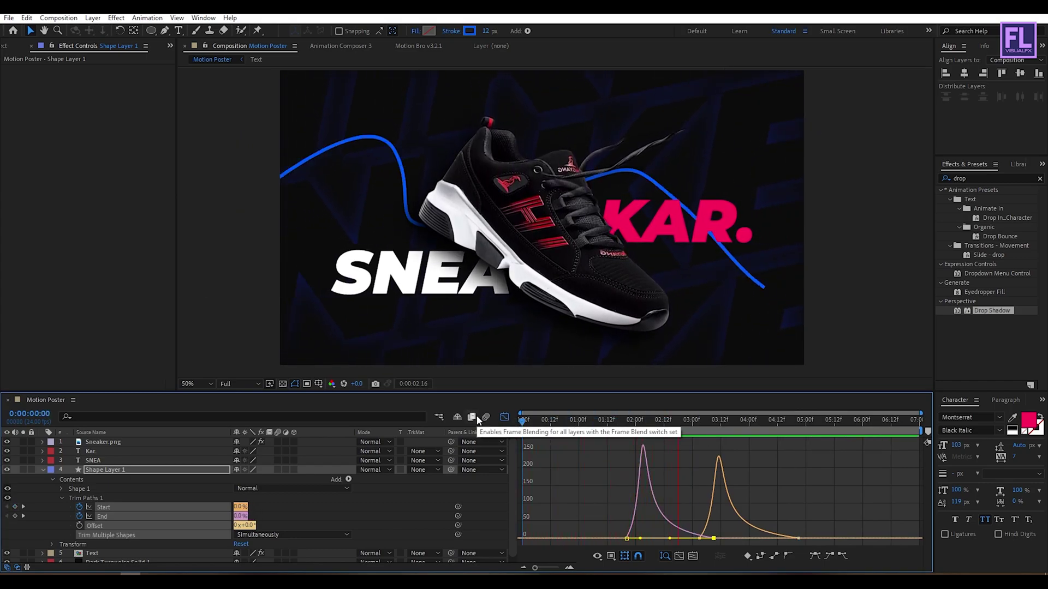
key("space")
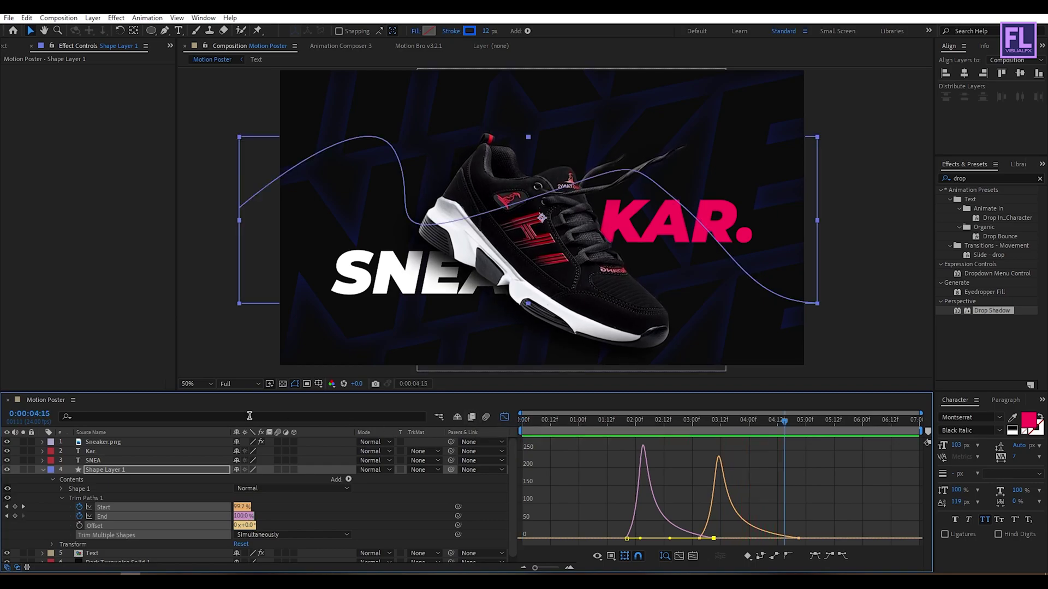
left_click(43, 470)
left_click(130, 526)
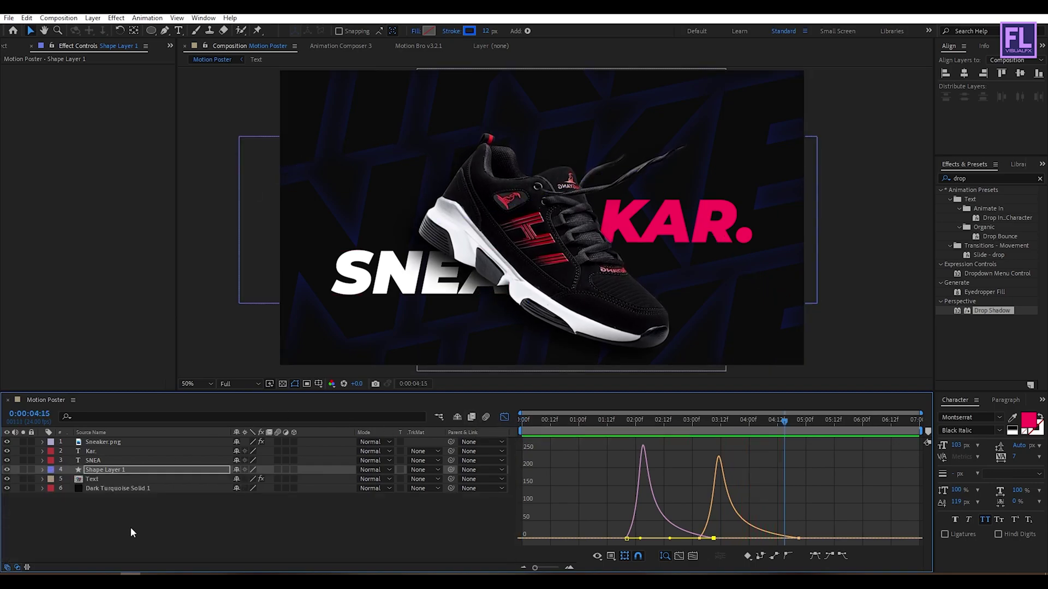
left_click(504, 418)
key("Home")
key("space")
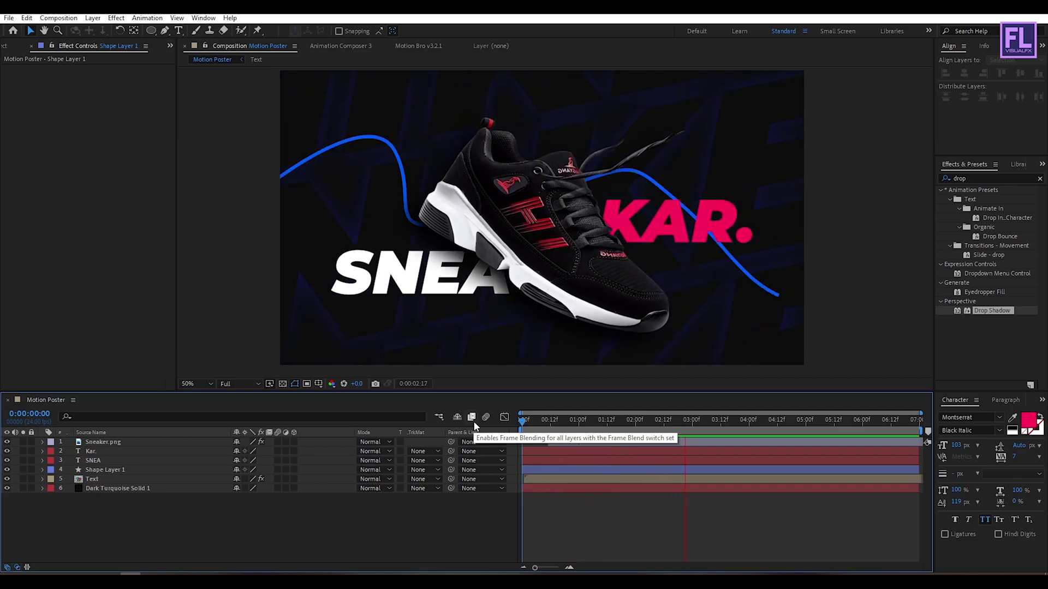
left_click_drag(813, 423, 698, 387)
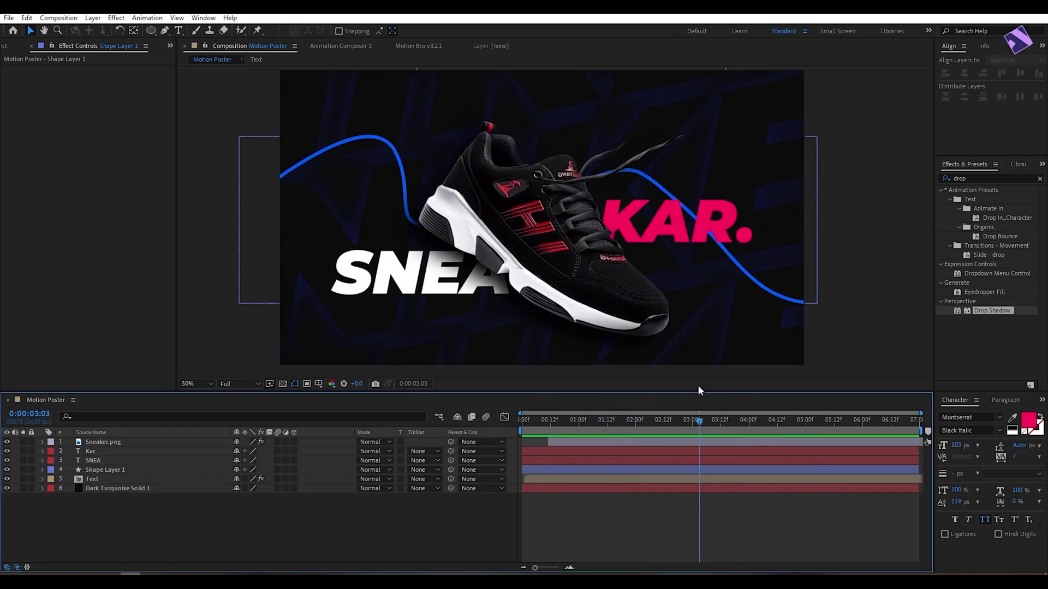
- Create a new 1080 × 1080 px composition at 24 fps with a duration of 0:00:07:00
left_click(8, 46)
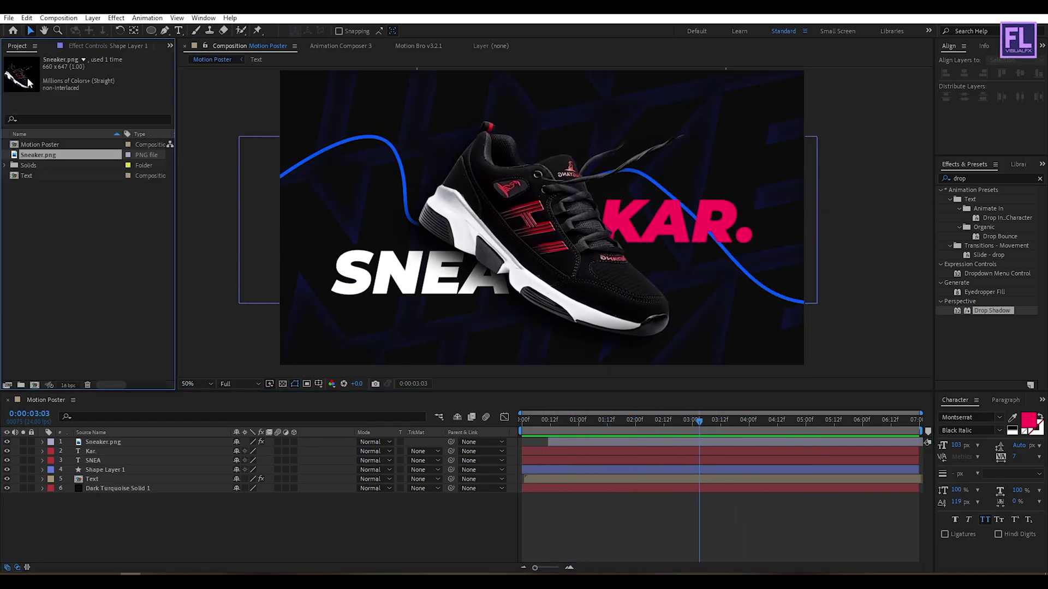
left_click(34, 385)
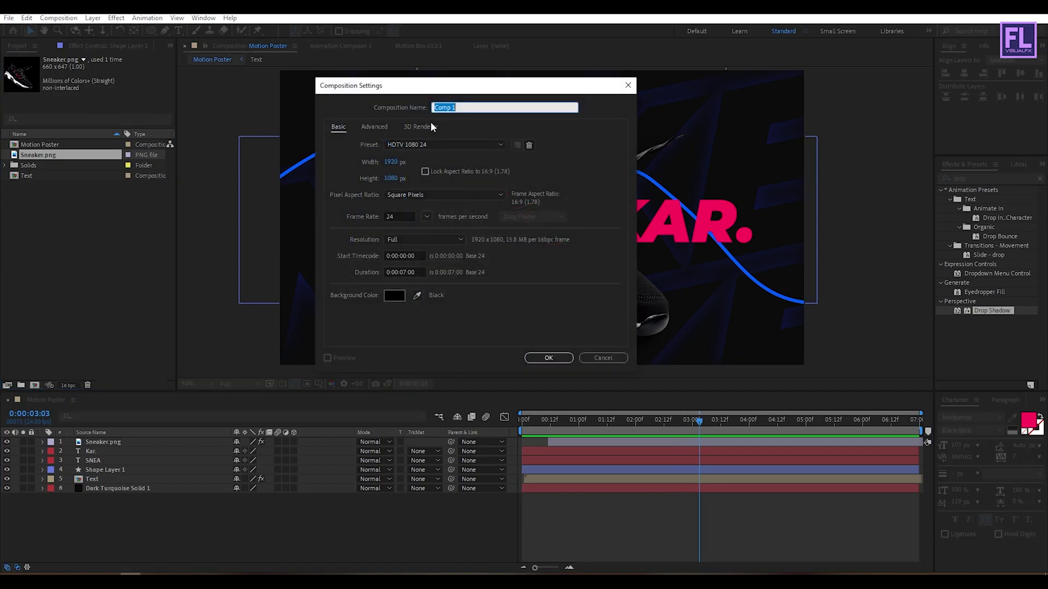
left_click_drag(414, 85, 447, 135)
left_click(426, 211)
type("1080")
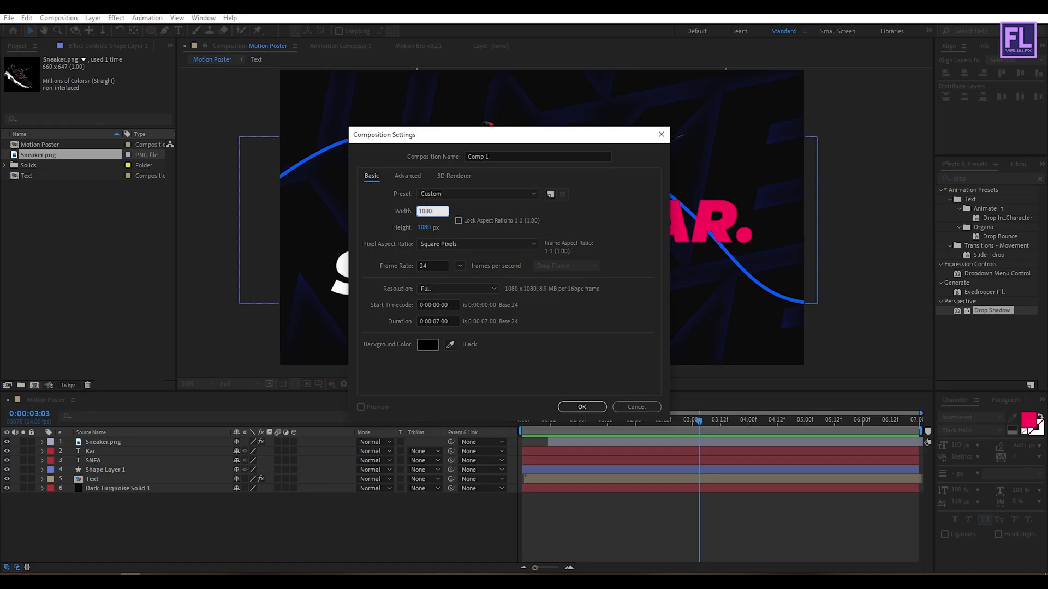
left_click(359, 221)
left_click(597, 408)
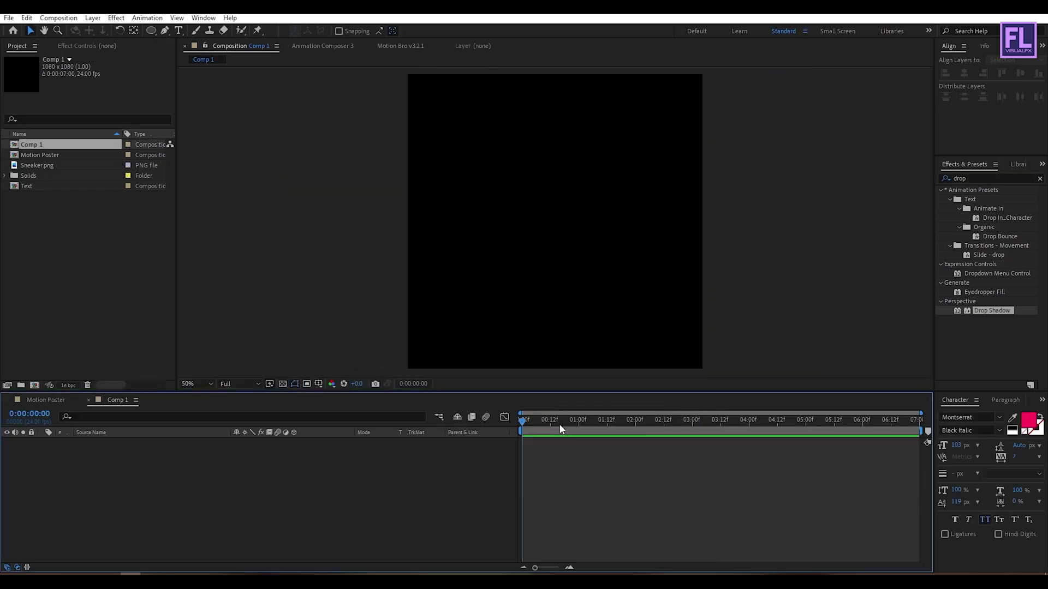
- Add an ellipse with a white fill and no stroke that spans the whole square composition, and collapse its layer
left_click(152, 31)
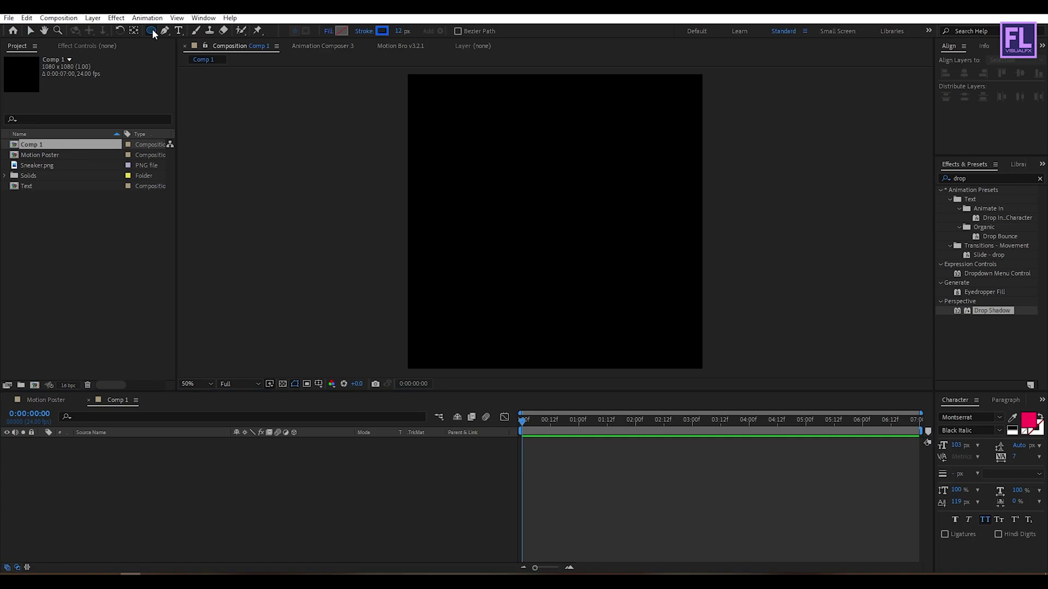
left_click(364, 31)
left_click(512, 237)
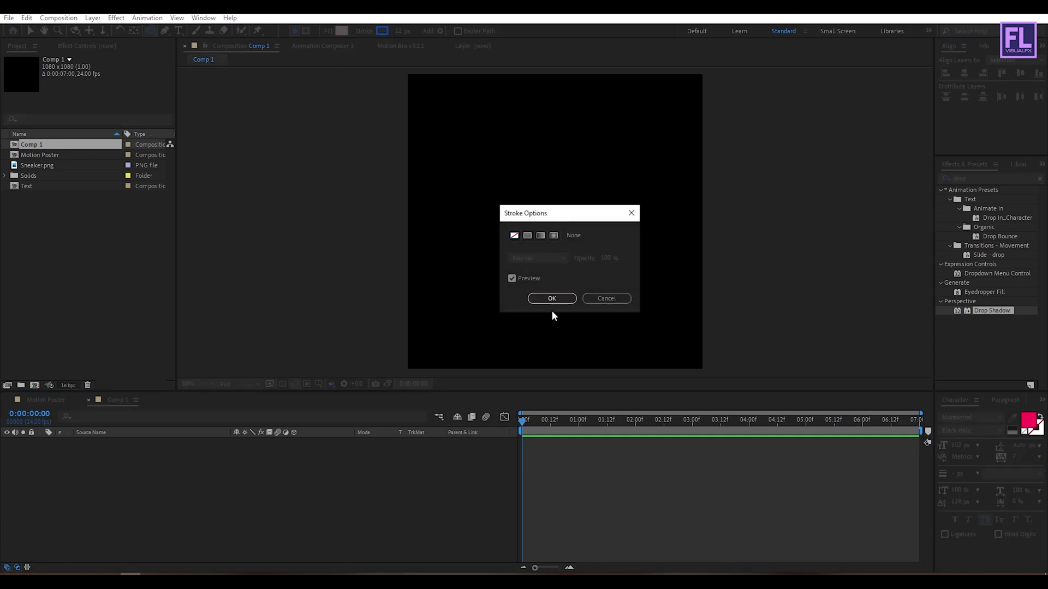
left_click(551, 299)
left_click(339, 31)
left_click(884, 371)
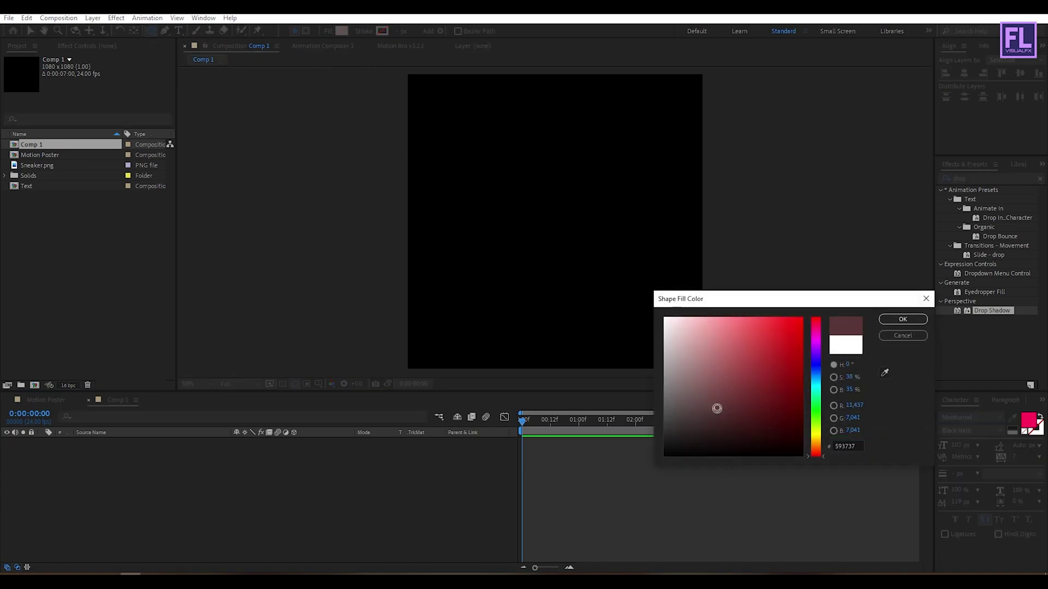
left_click(903, 319)
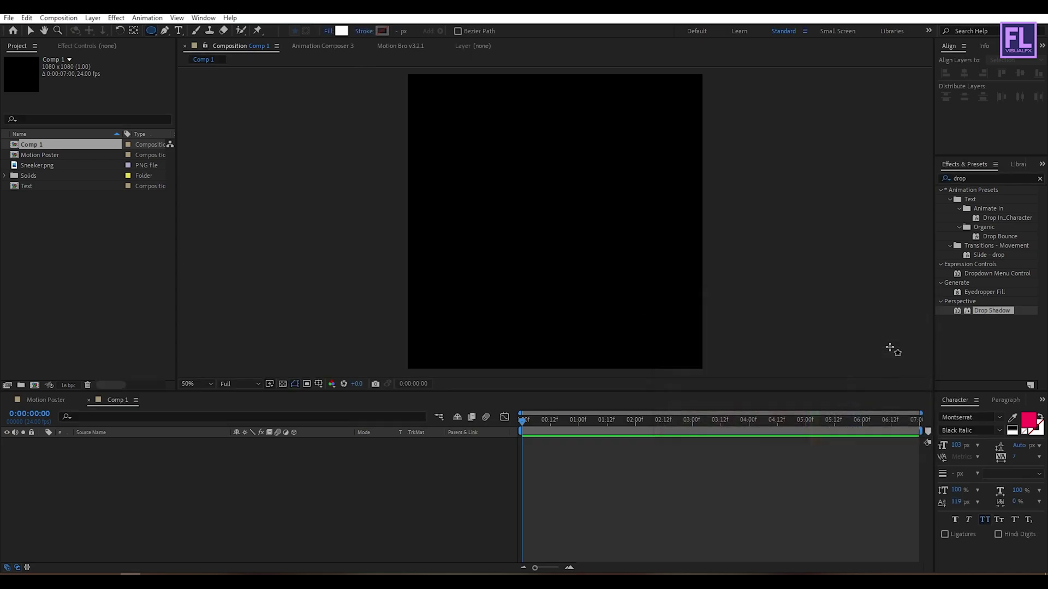
double_click(151, 30)
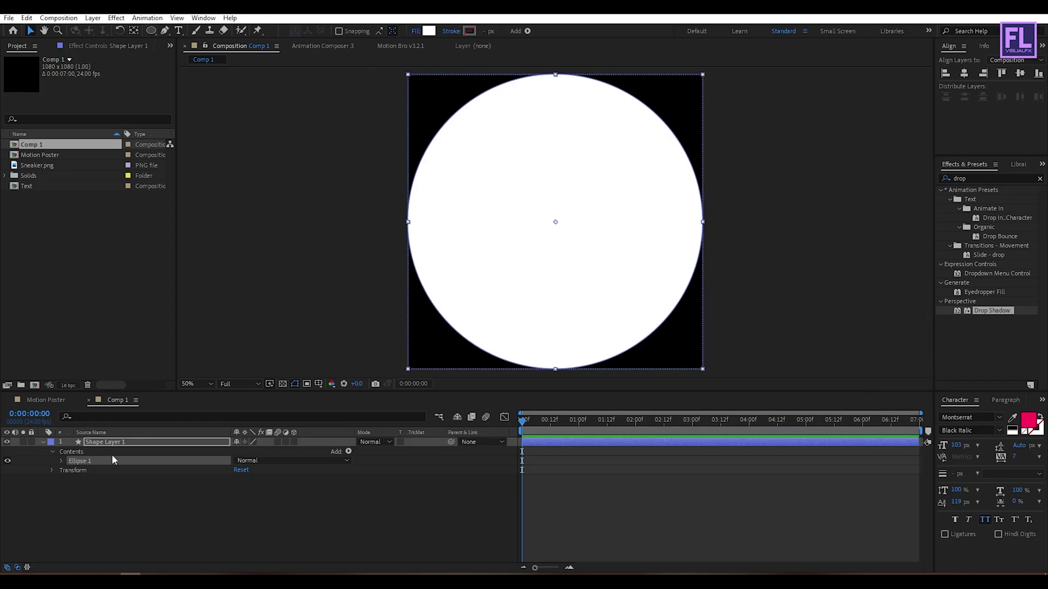
left_click(111, 505)
left_click(43, 442)
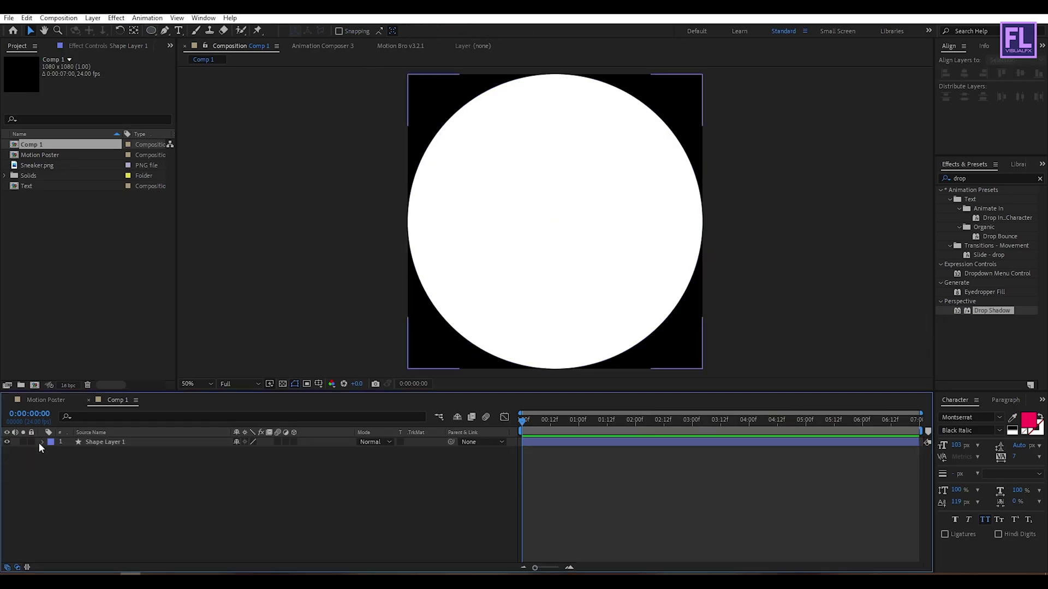
- Create a text layer reading "59$" above the white circle
right_click(109, 477)
mouse_move(147, 356)
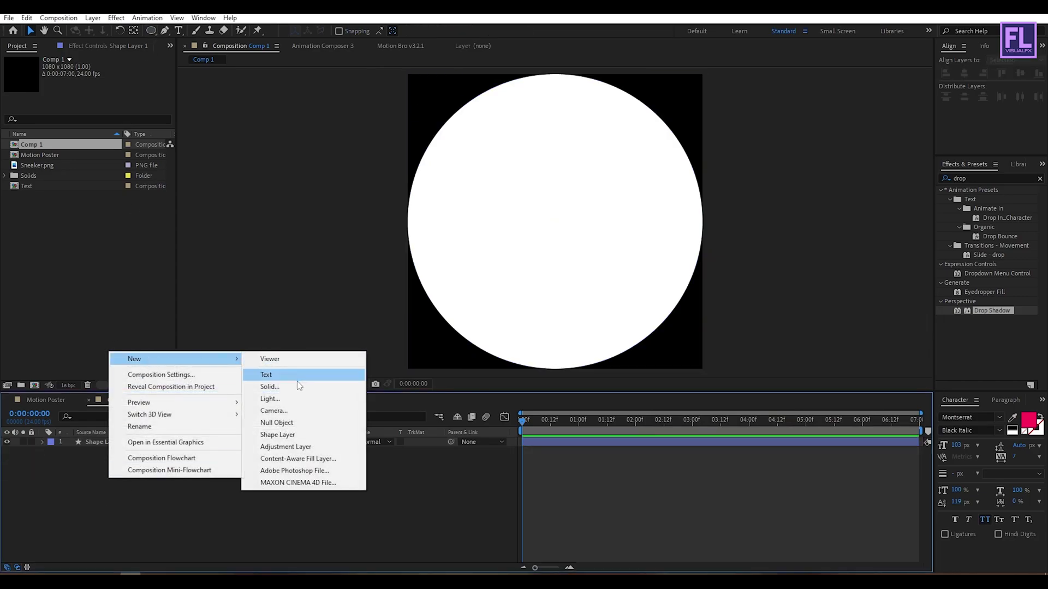
left_click(295, 375)
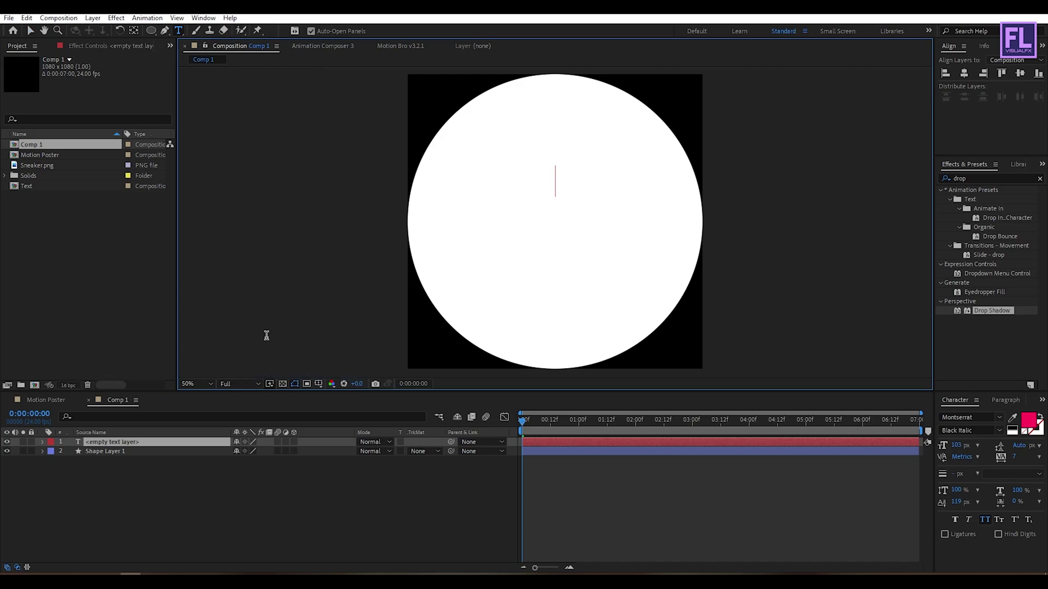
type("59")
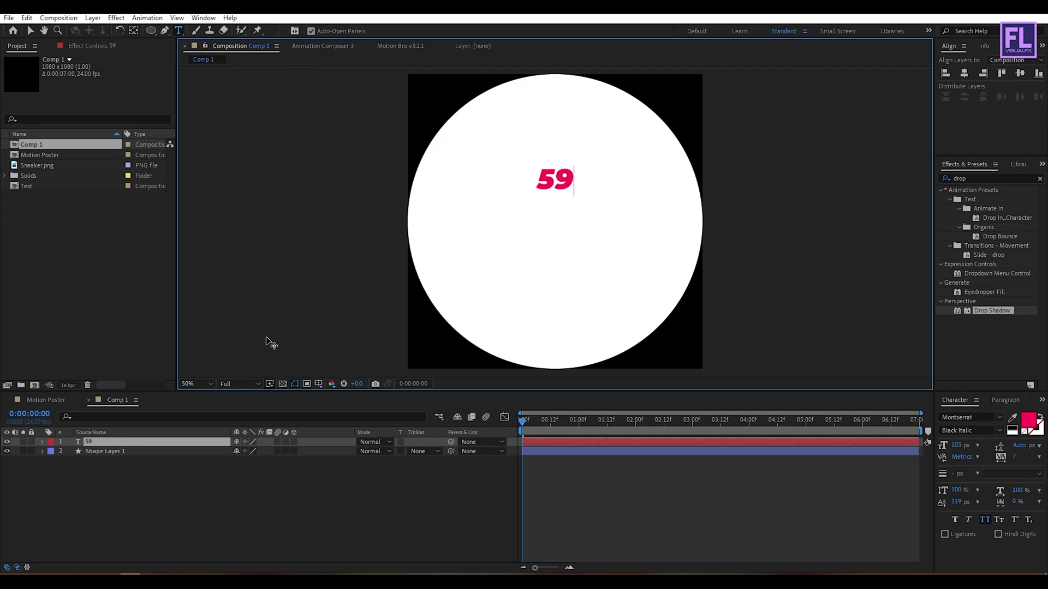
type("$")
- Set the dollar sign's font size to 43 px and its baseline shift to 179 px, raising it beside the number
left_click_drag(595, 169, 569, 180)
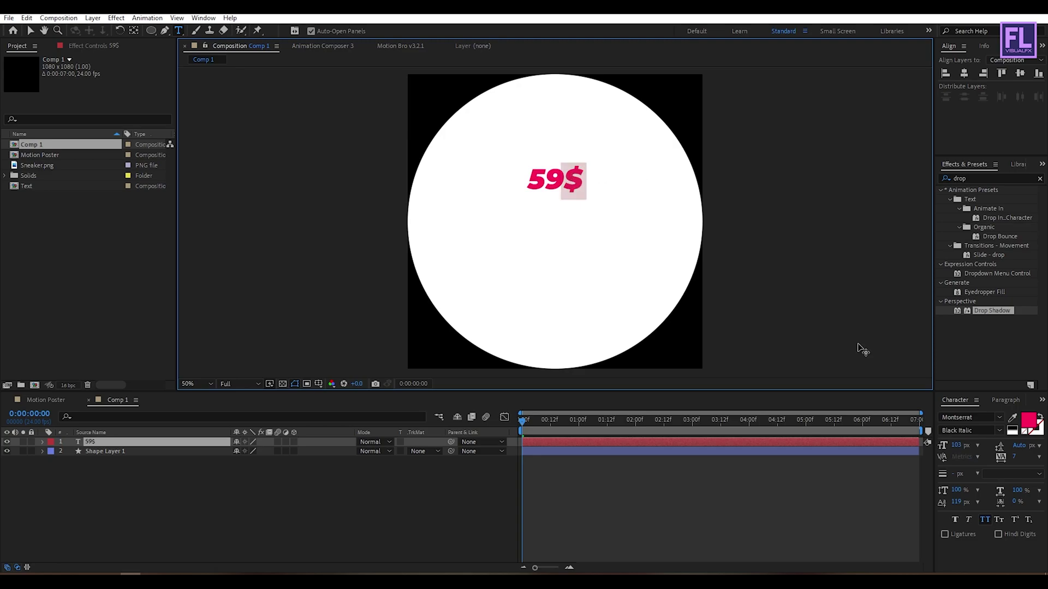
left_click_drag(956, 445, 922, 443)
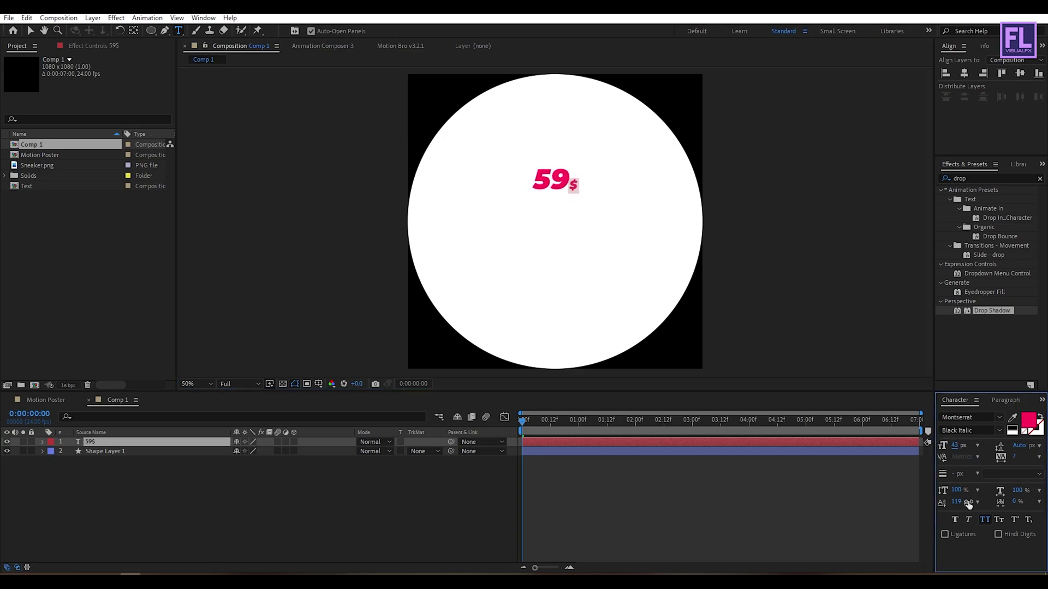
left_click_drag(958, 505, 980, 491)
left_click(253, 507)
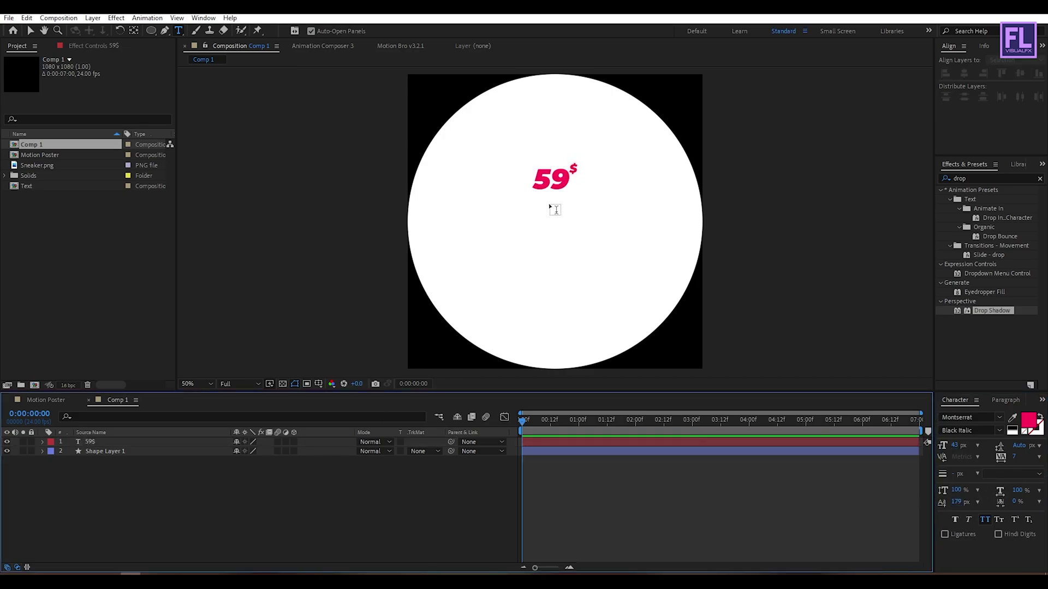
- Enlarge the 59$ text, move it to the circle's middle, and centre its anchor point
key("v")
left_click(555, 188)
left_click_drag(577, 162, 612, 77)
left_click_drag(584, 117, 584, 233)
left_click(134, 30)
key("ctrl+alt+Home")
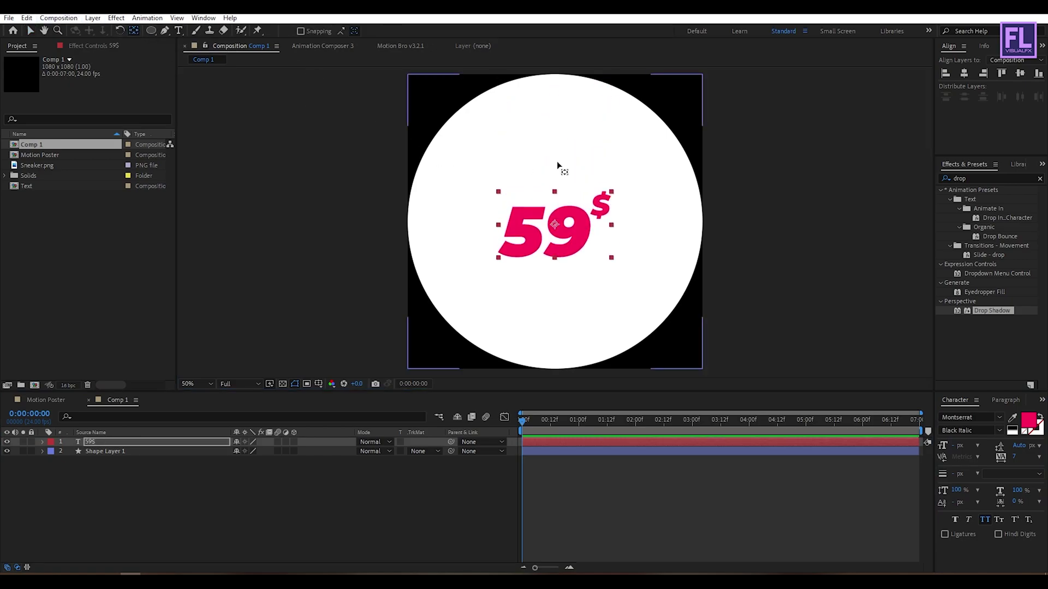
- Scale the 59$ text up to about three quarters of the circle's width, centre it in the composition and nudge it slightly upward
key("v")
left_click(613, 200)
left_click_drag(612, 199, 669, 134)
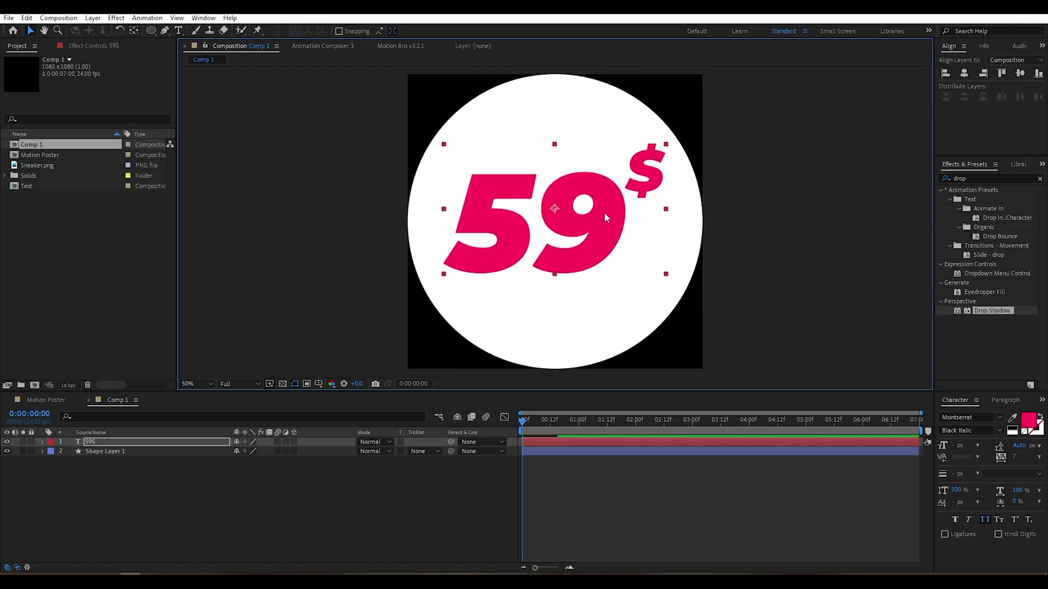
left_click(961, 77)
left_click(1020, 73)
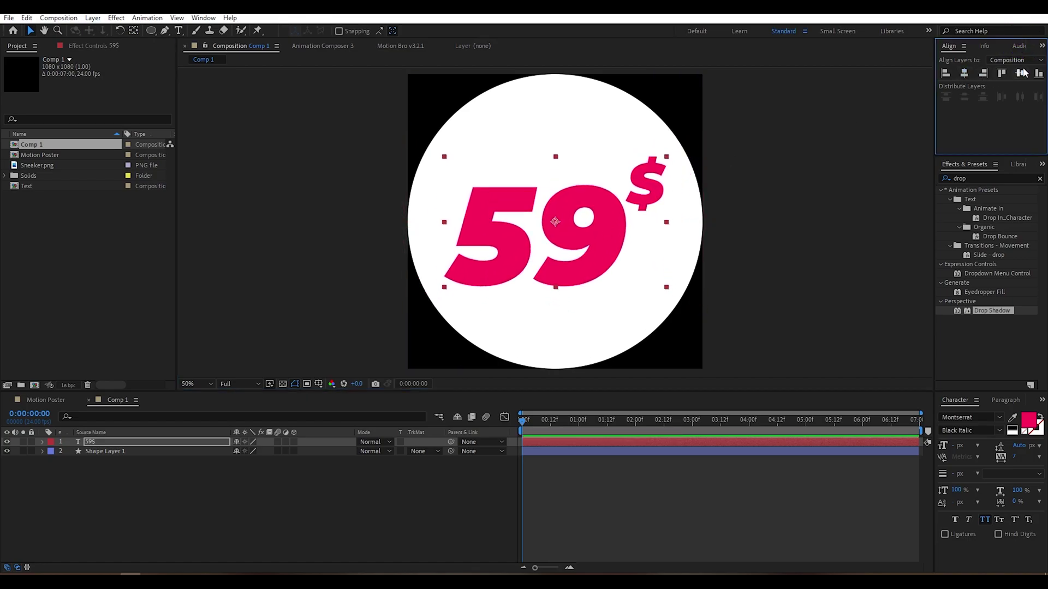
left_click(595, 223)
left_click_drag(600, 217, 601, 211)
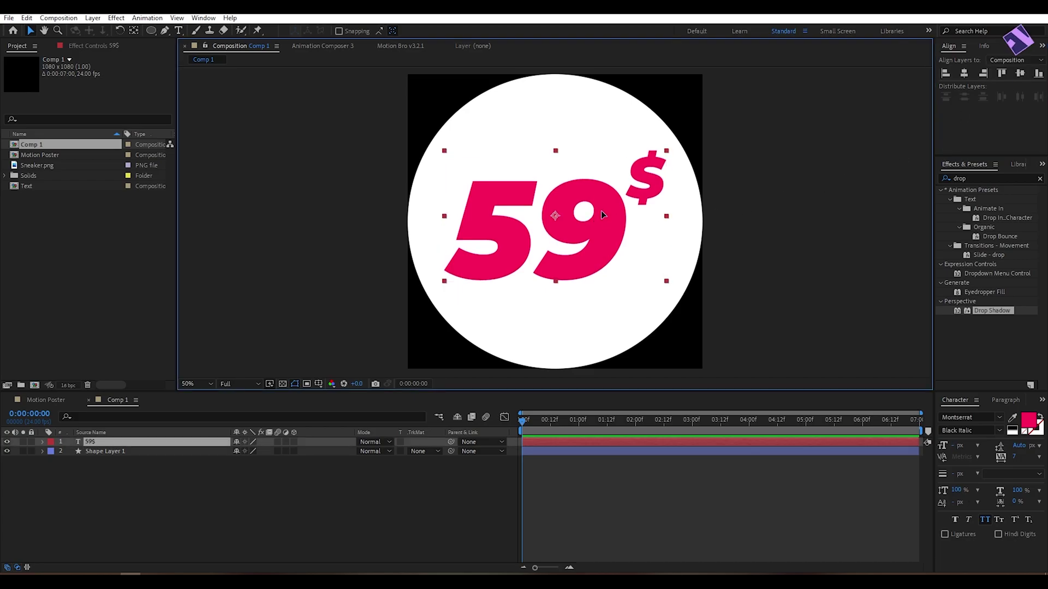
- Set the 59$ text colour to dark grey 242424
left_click(1028, 420)
type("262626")
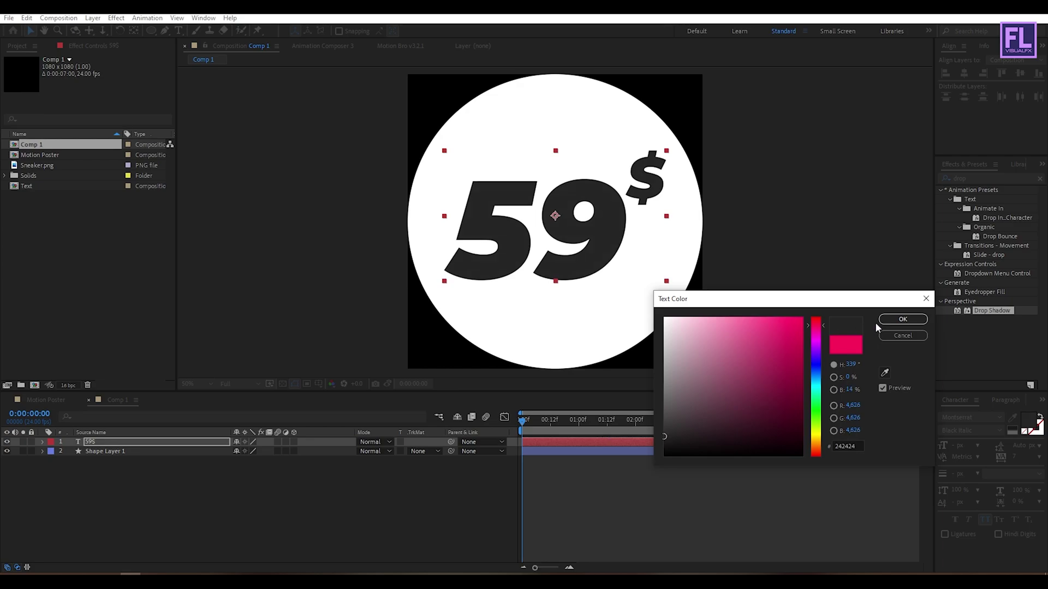
key("Return")
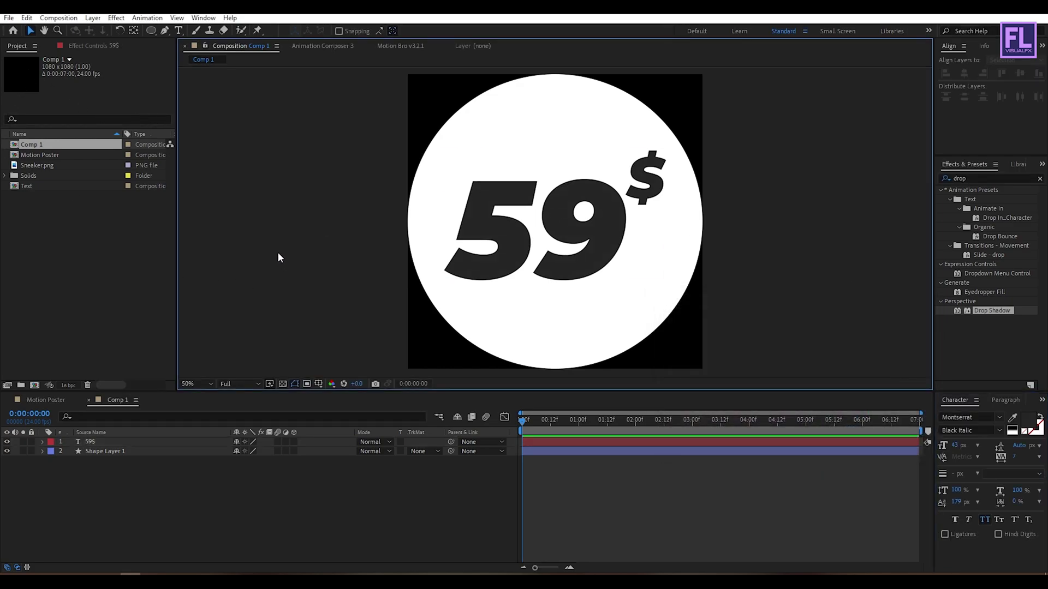
- Rename the 59$ circle's composition as Price Tag
left_click(58, 18)
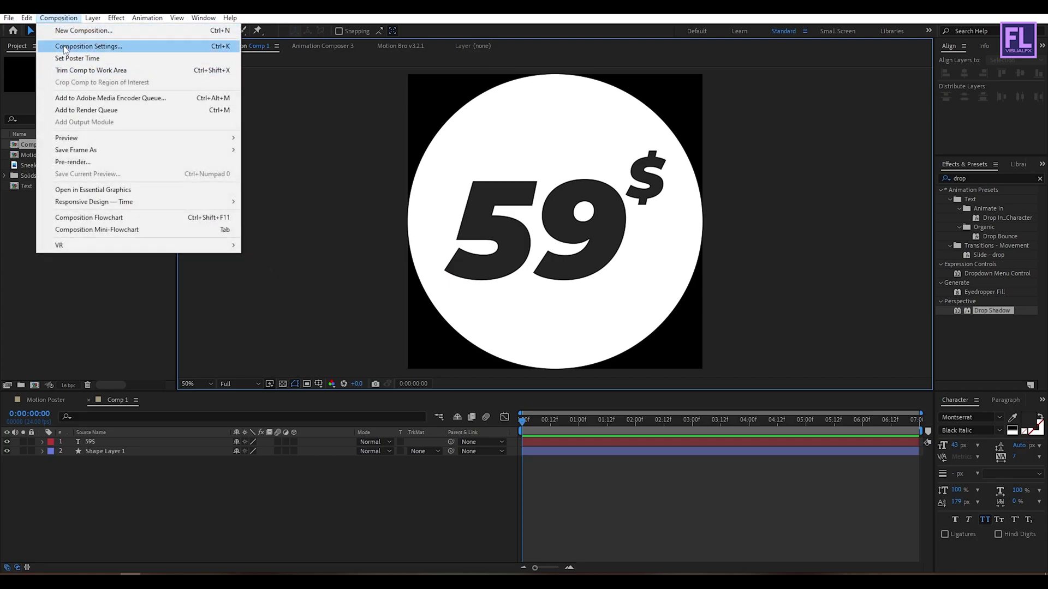
left_click(90, 47)
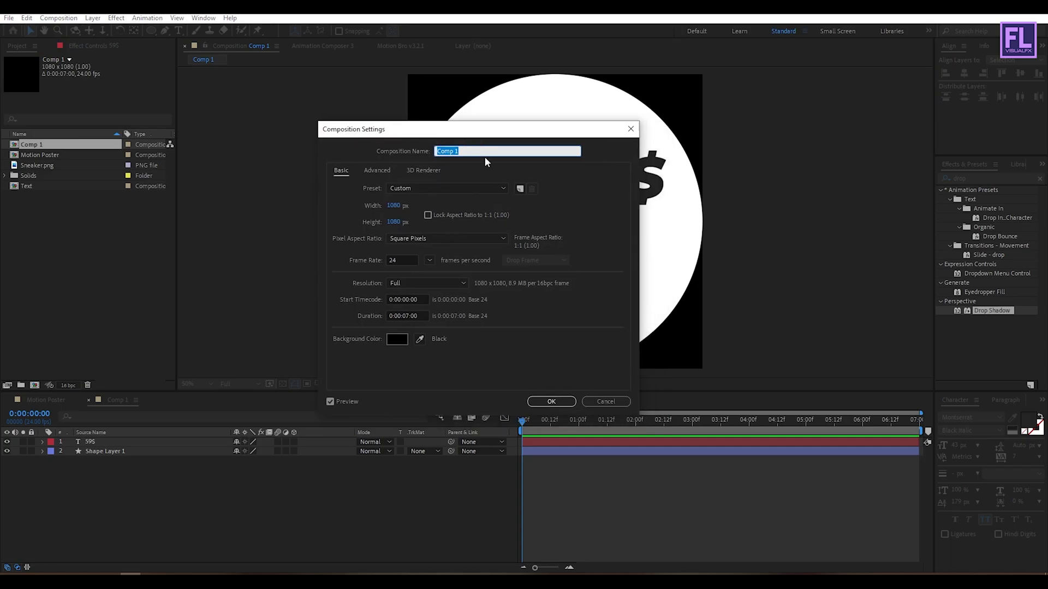
left_click_drag(434, 129, 491, 365)
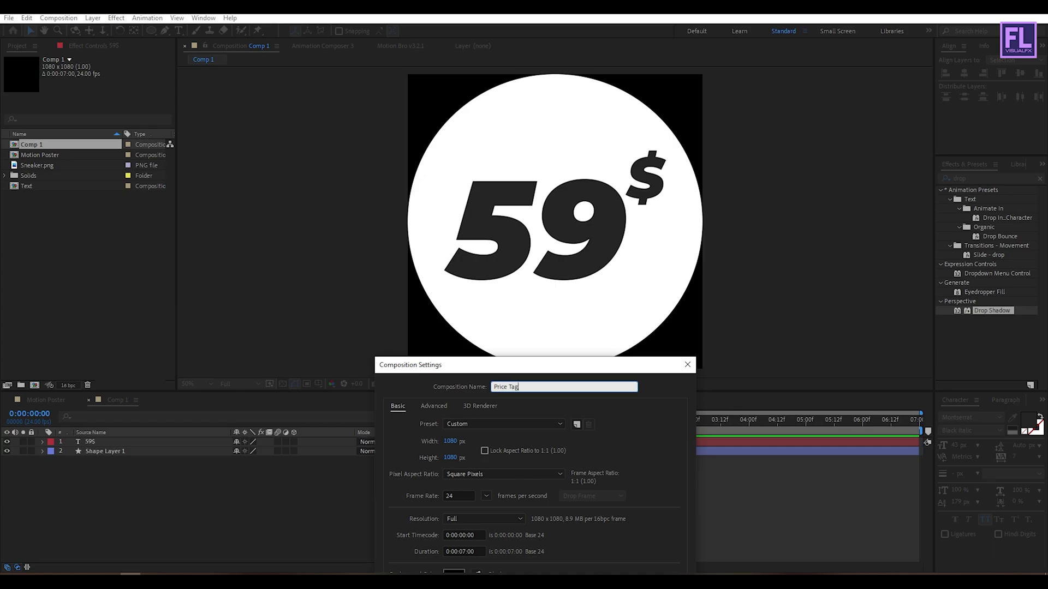
key("Return")
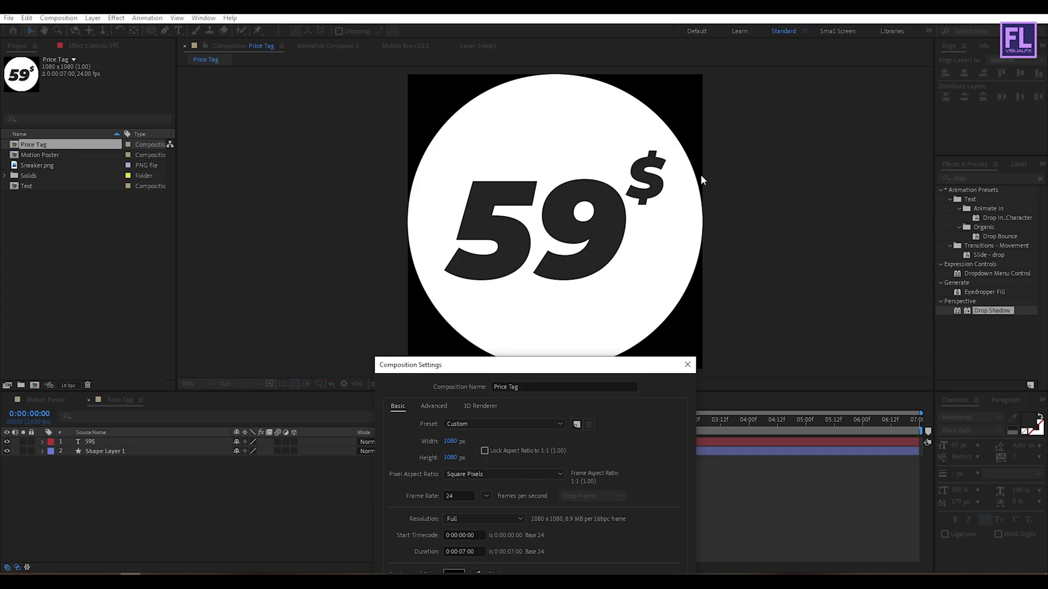
left_click_drag(538, 365, 643, 181)
left_click(713, 459)
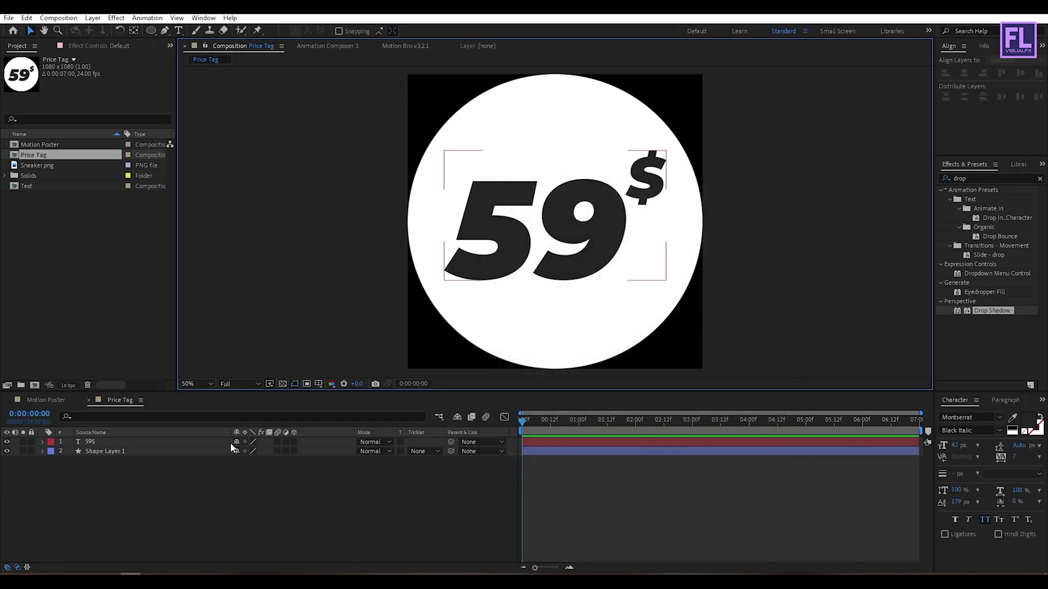
- Add the Price Tag composition above the sneaker layer in Motion Poster, scaled to about a quarter and placed below the KAR. text
left_click(50, 402)
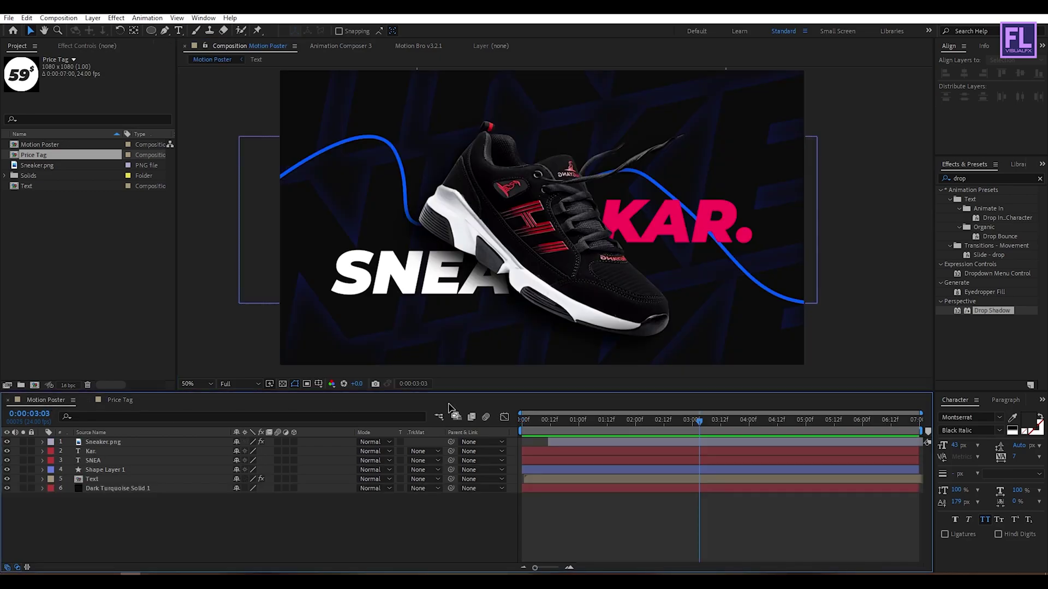
left_click(46, 158)
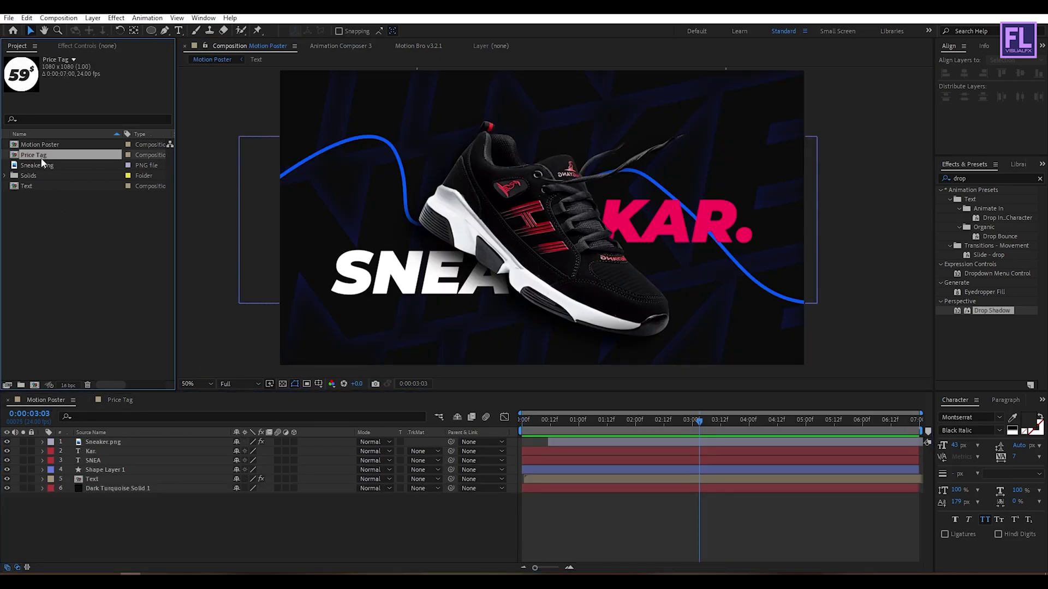
left_click_drag(47, 158, 120, 440)
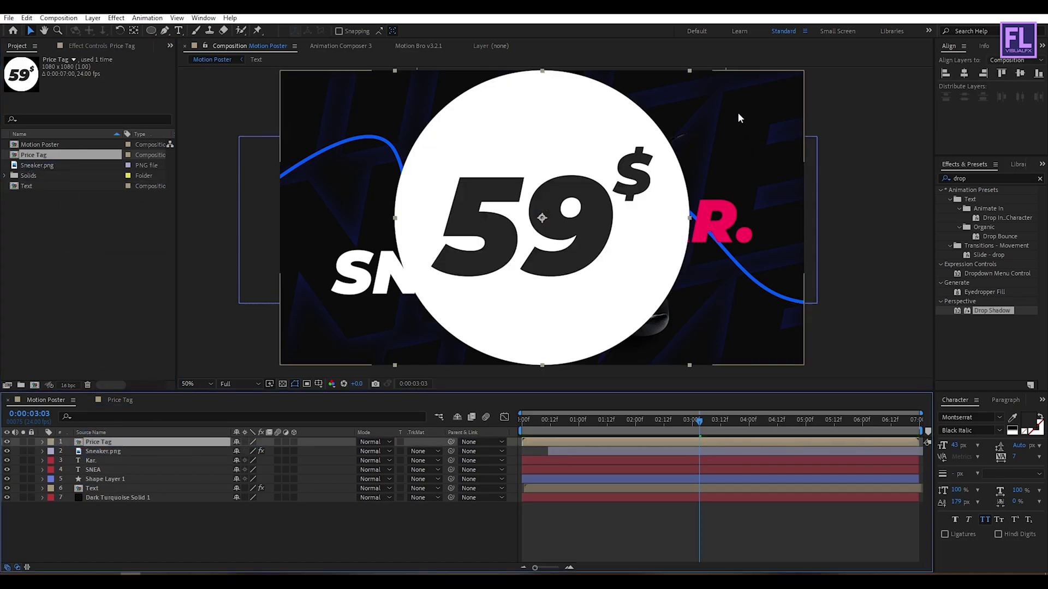
left_click_drag(690, 70, 578, 126)
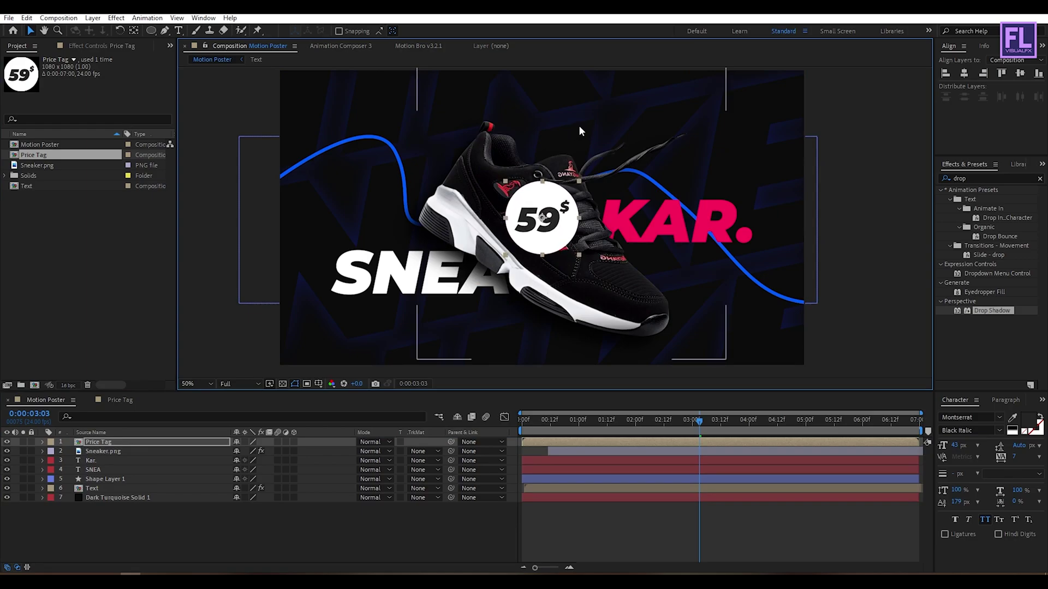
left_click_drag(578, 232, 750, 301)
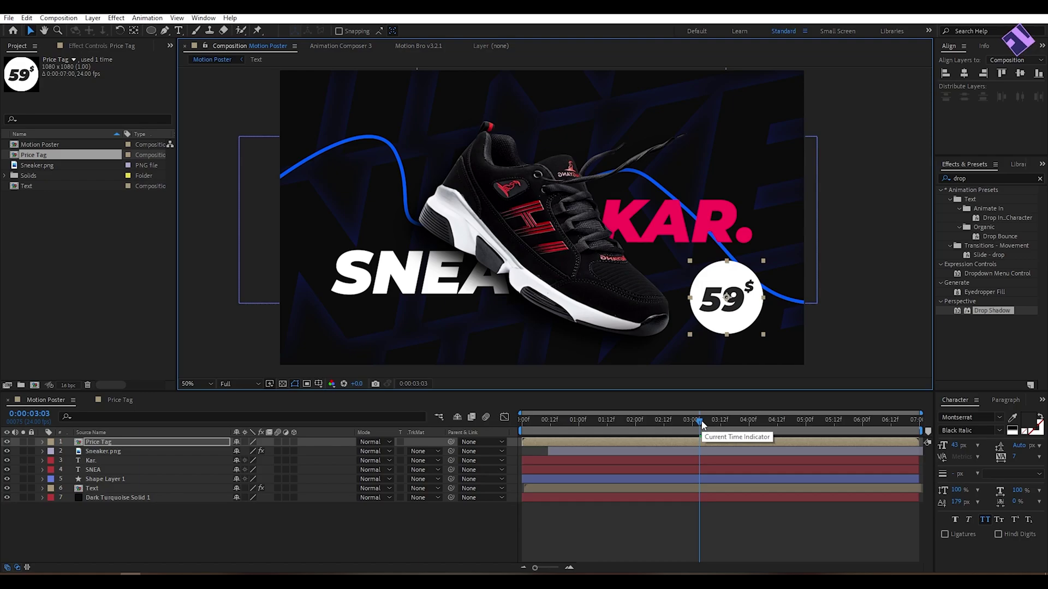
- Animate the Price Tag's scale from 0% at 0:00:03:03 up to its current size about one second later
key("s")
left_click(70, 452)
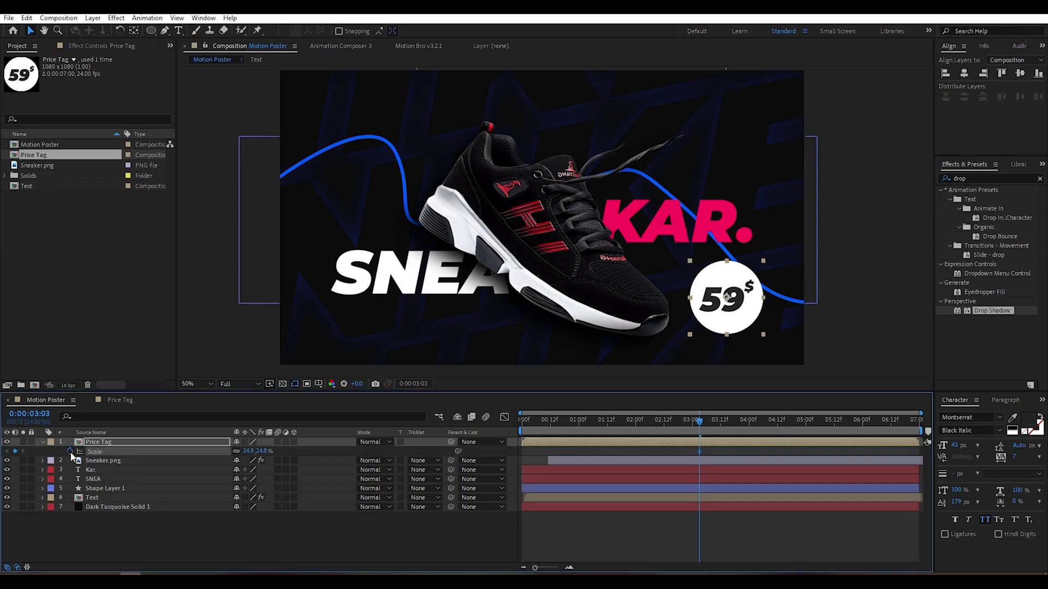
left_click_drag(699, 451, 756, 451)
left_click(248, 451)
type("0")
key("Return")
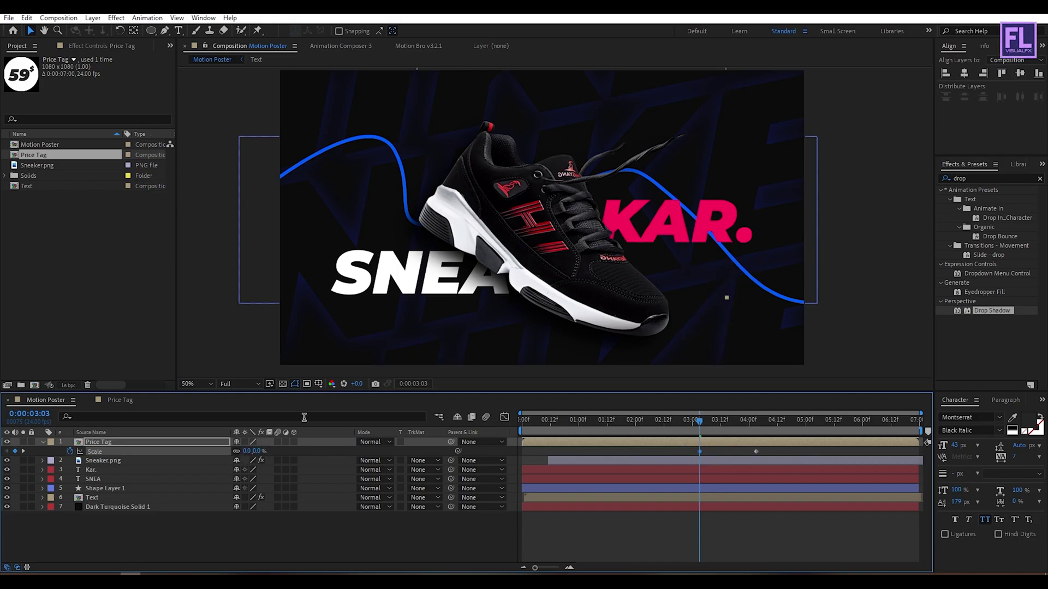
- Ease both Price Tag scale keyframes and shape their speed graph into a sharp peak midway
left_click_drag(776, 453, 692, 461)
left_click(504, 417)
left_click_drag(774, 529, 724, 539)
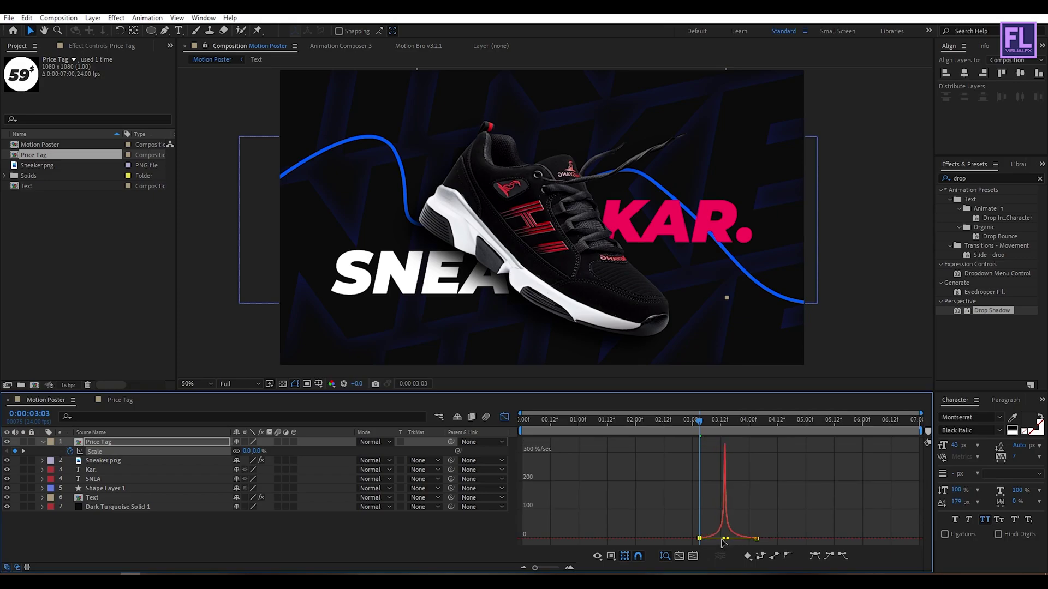
left_click(504, 417)
- Lengthen the Price Tag's scale animation and shift both keyframes earlier so it runs from about 1:19 to 3:04
left_click_drag(699, 421, 644, 424)
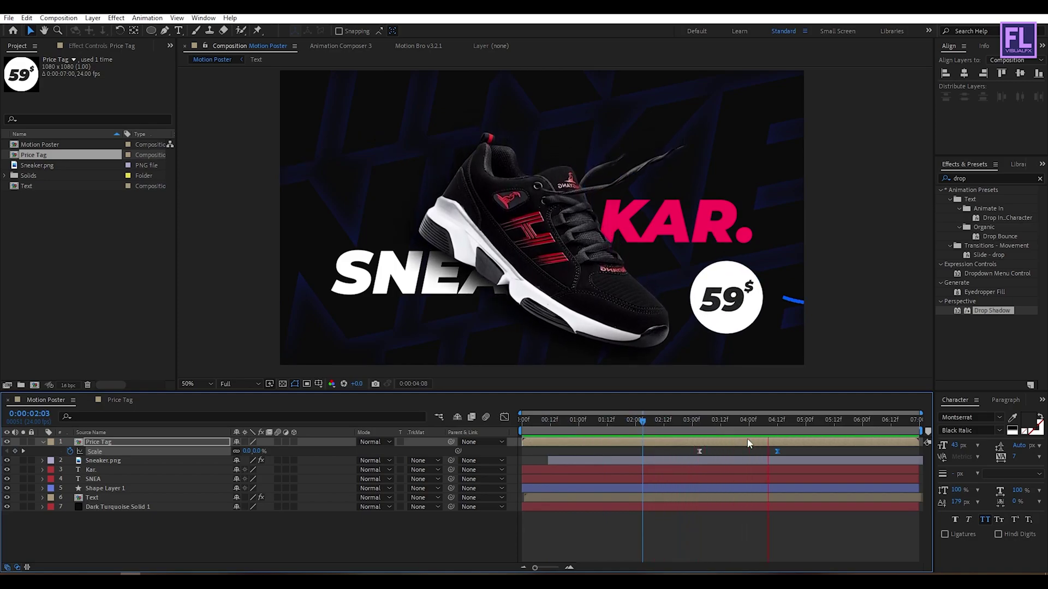
mouse_move(709, 421)
left_mouse_down()
mouse_move(629, 421)
mouse_move(707, 423)
left_mouse_up()
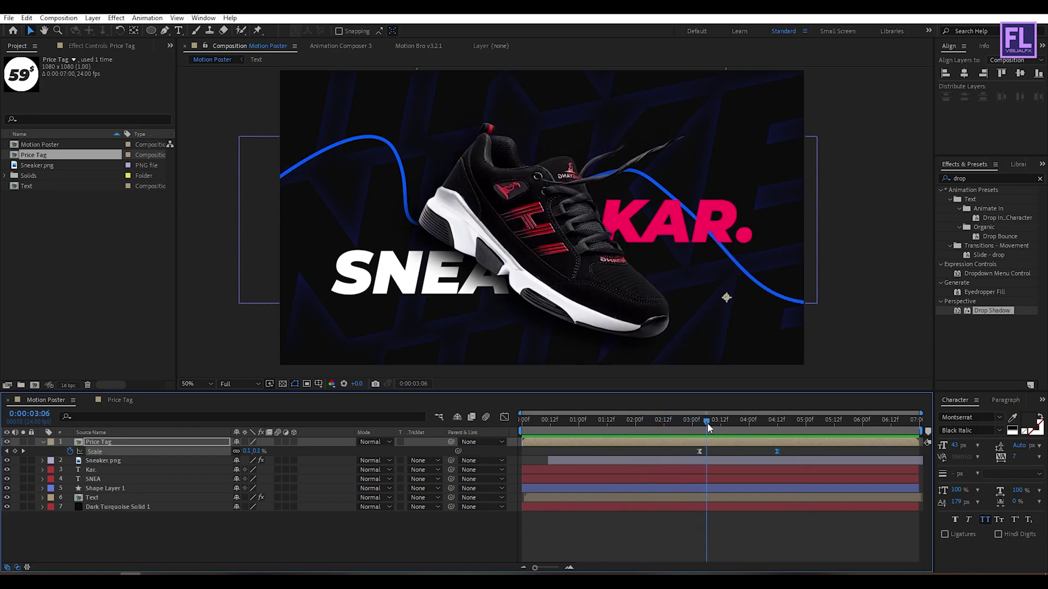
left_click(808, 458)
left_click_drag(797, 456, 662, 455)
left_click_drag(605, 419, 699, 415)
left_click_drag(667, 452, 631, 452)
- Preview the Price Tag's retimed scale-in together with the blue line animation
left_click(545, 429)
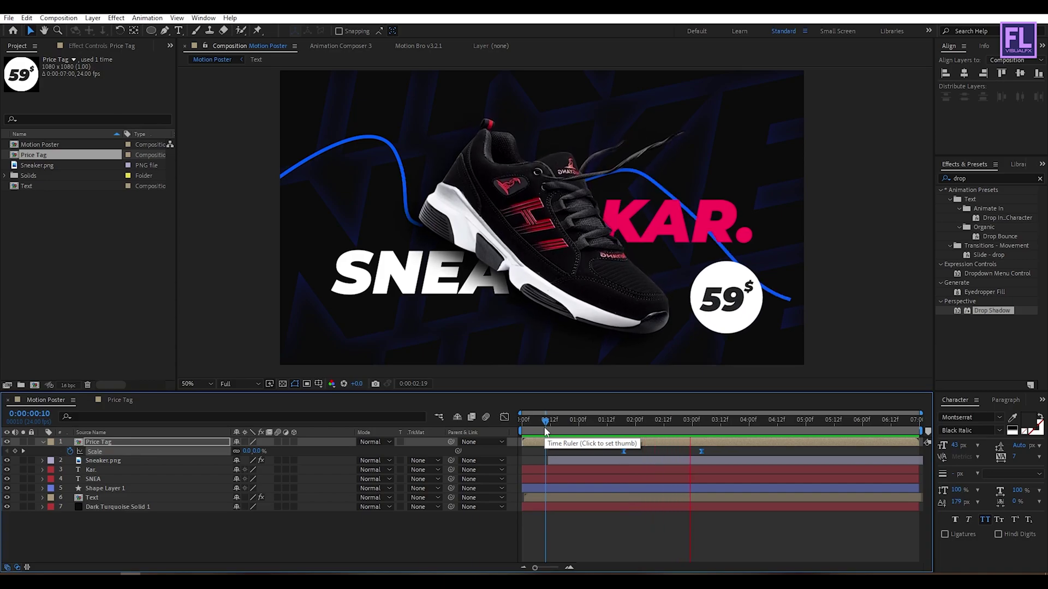
key("space")
key("space")
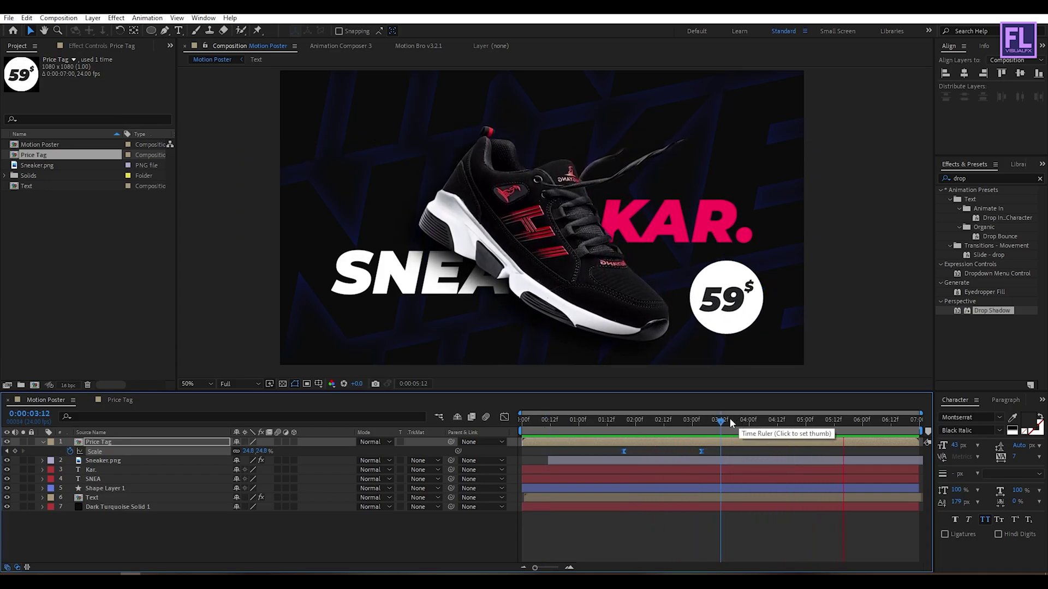
left_click(553, 418)
- Apply a Drop Shadow to the Price Tag layer in the KAR. text's pink FF005A with softness 1256
left_click_drag(574, 423, 689, 429)
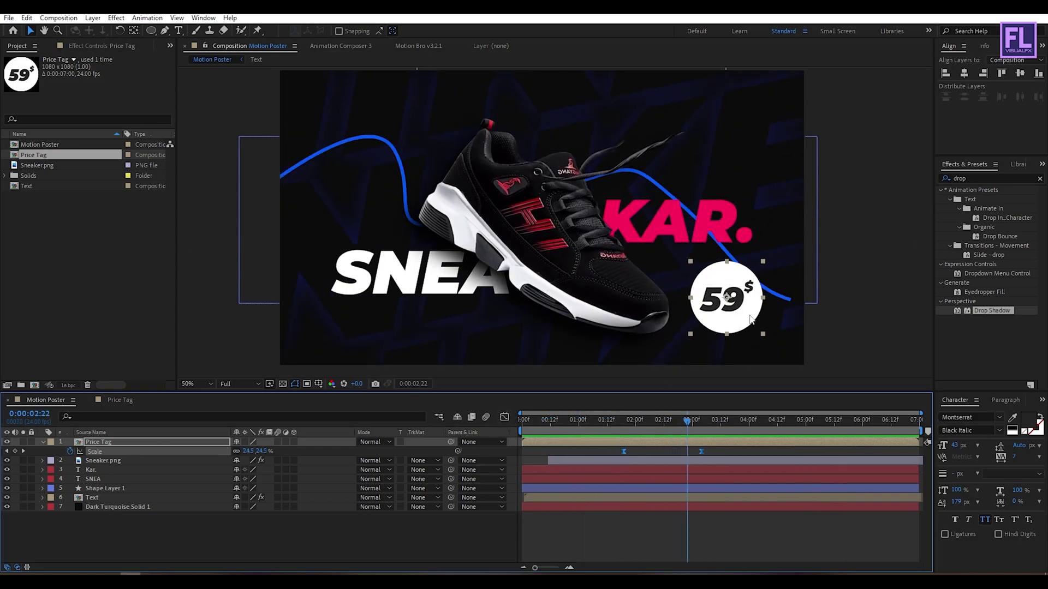
left_click_drag(981, 316, 748, 304)
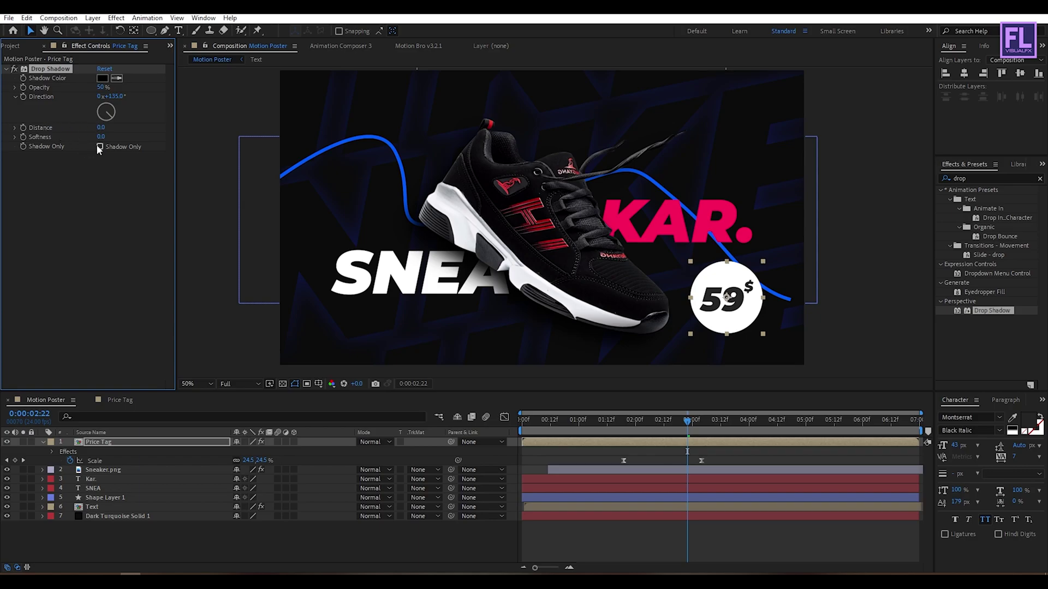
left_click(102, 78)
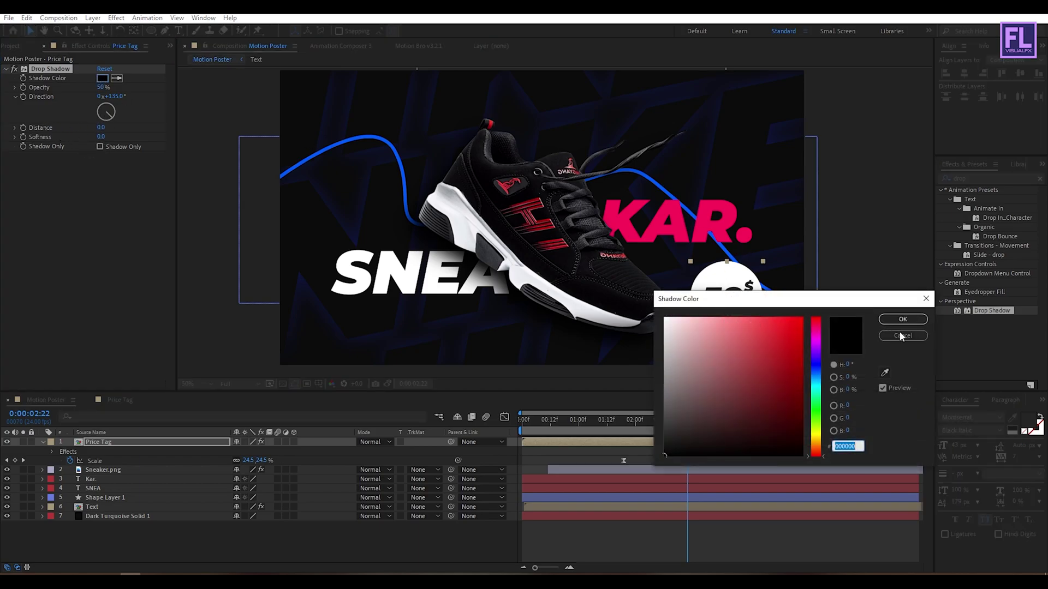
left_click(888, 372)
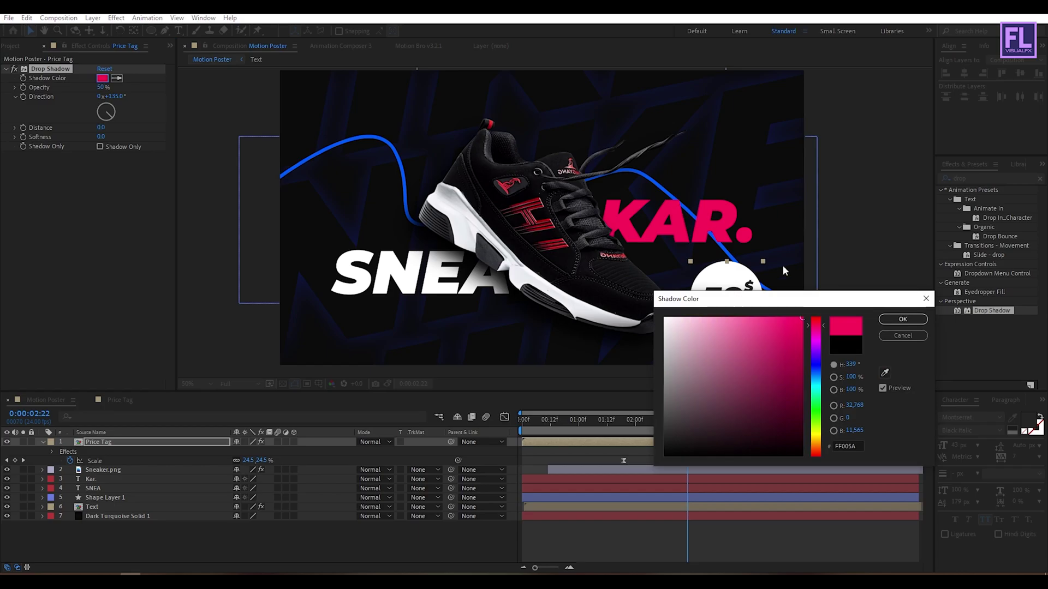
left_click(902, 319)
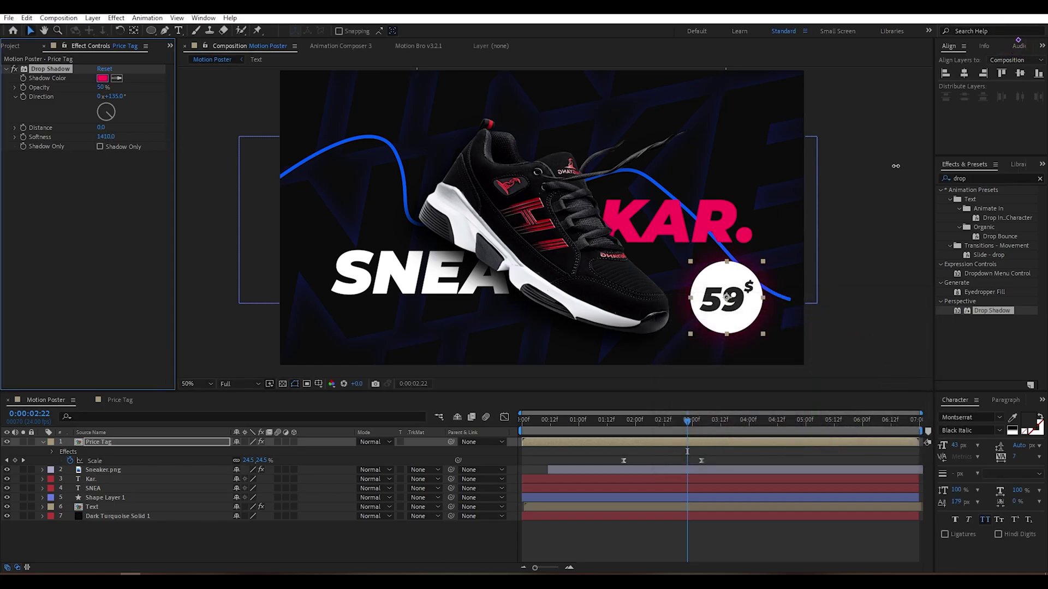
left_click(852, 222)
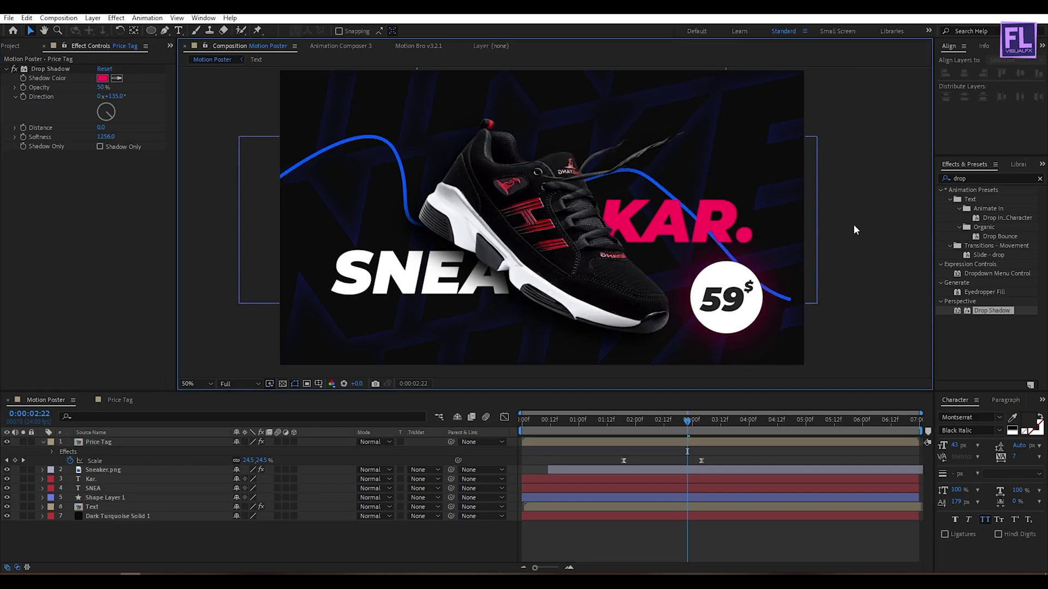
left_click_drag(798, 257, 775, 227)
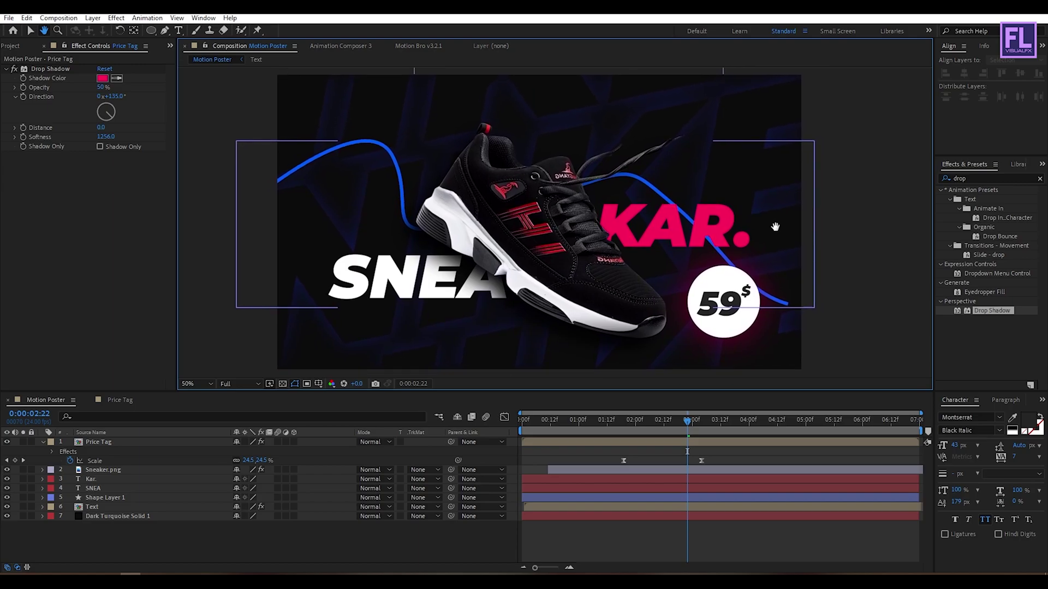
- Preview the poster animation from the start, end the work area at 0:00:05:02 and replay it
left_click_drag(687, 426, 500, 434)
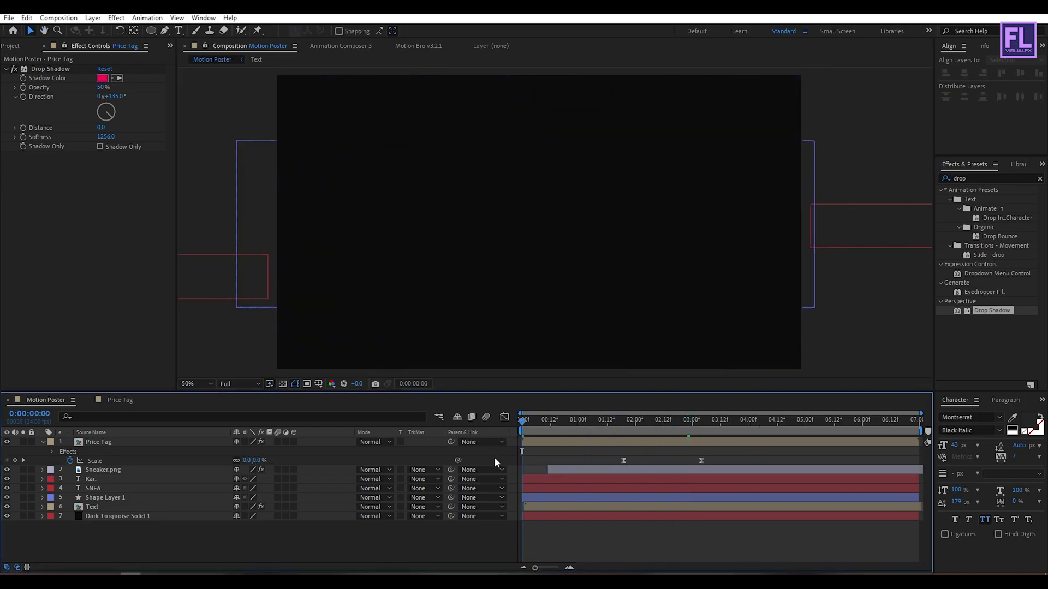
left_click(43, 442)
key("space")
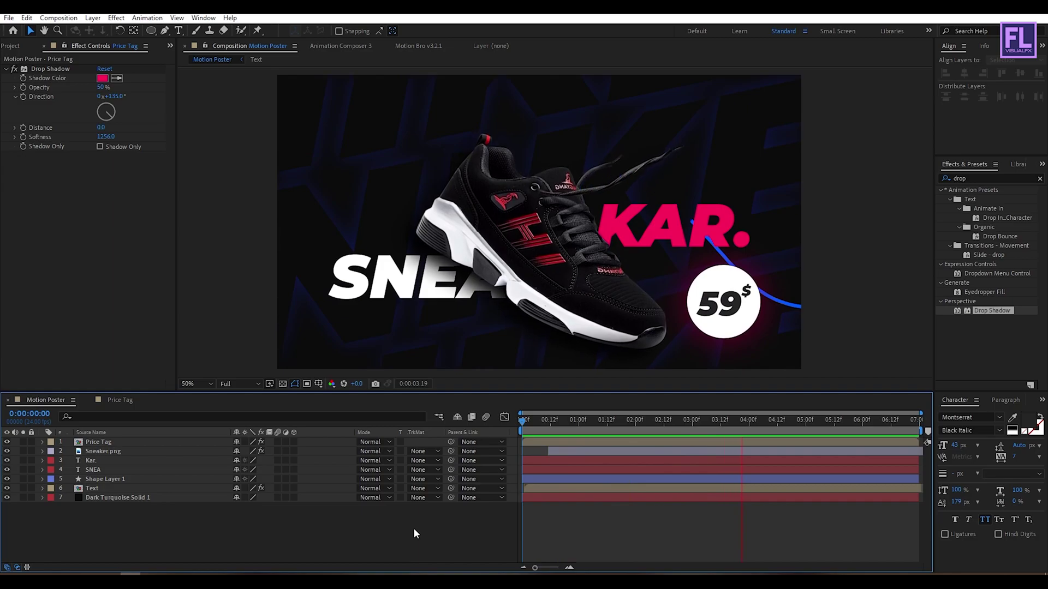
left_click_drag(860, 429, 812, 418)
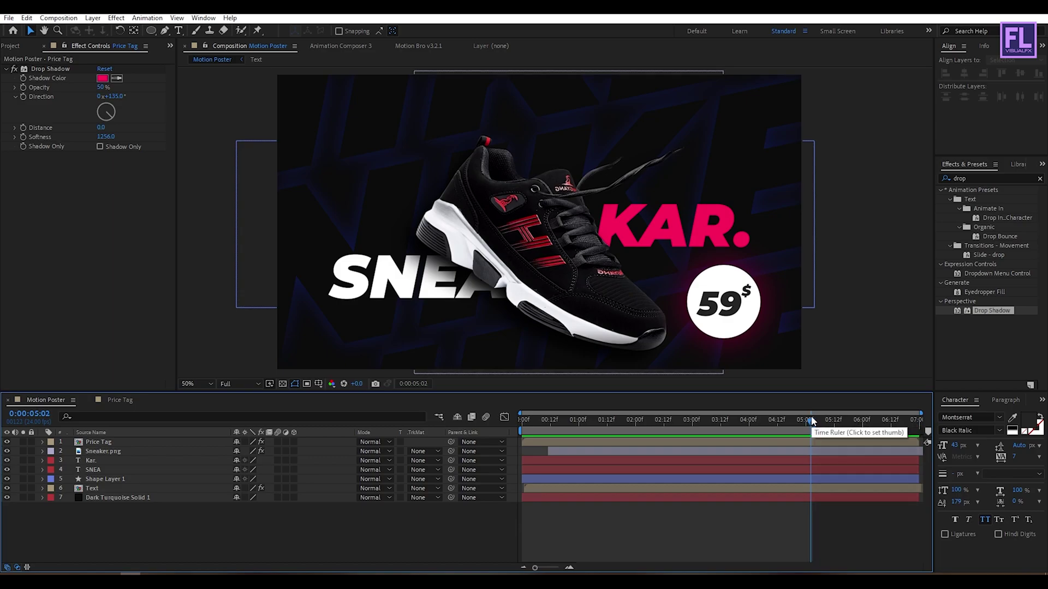
key("space")
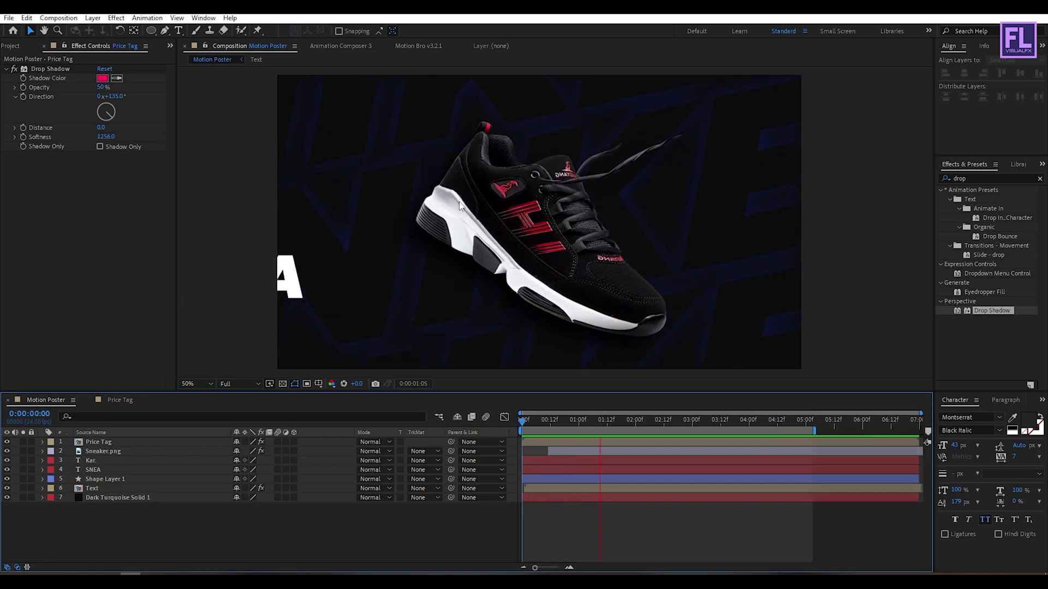